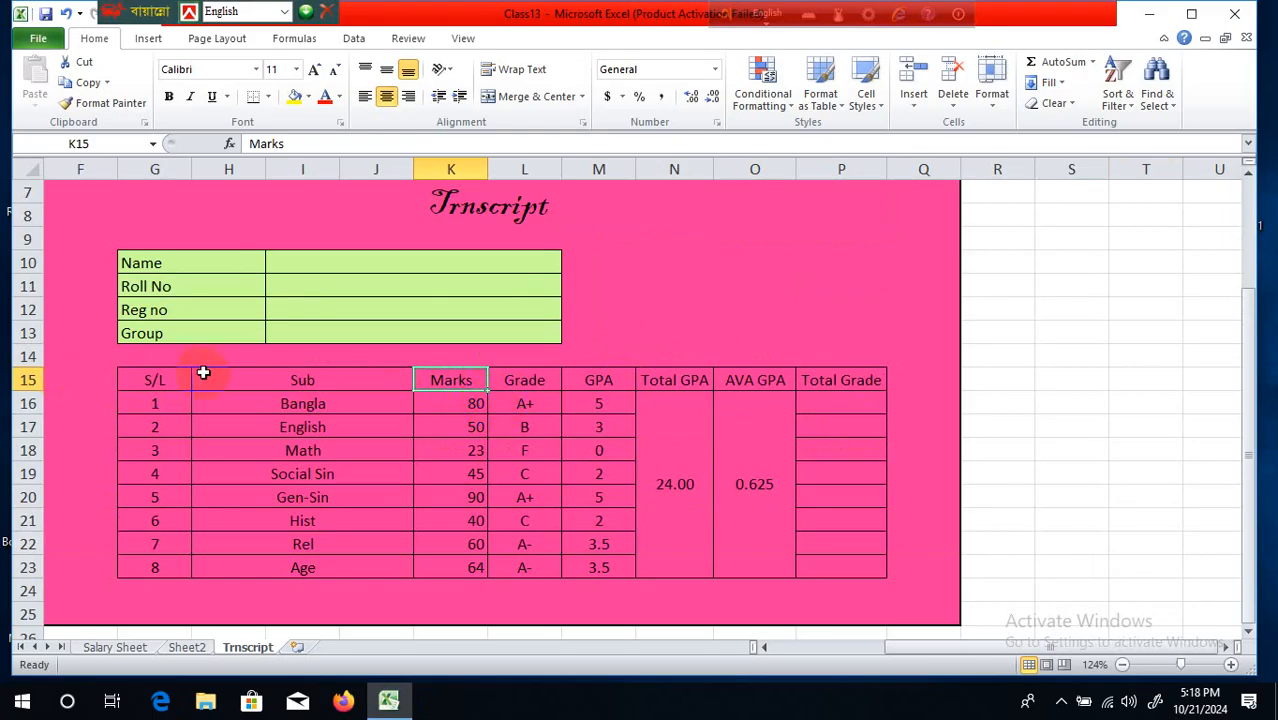
# Fill the table's header cells G15:P15, from S/L to Total Grade, with the standard light green colour
pyautogui.moveTo(153, 379); pyautogui.dragTo(840, 380)
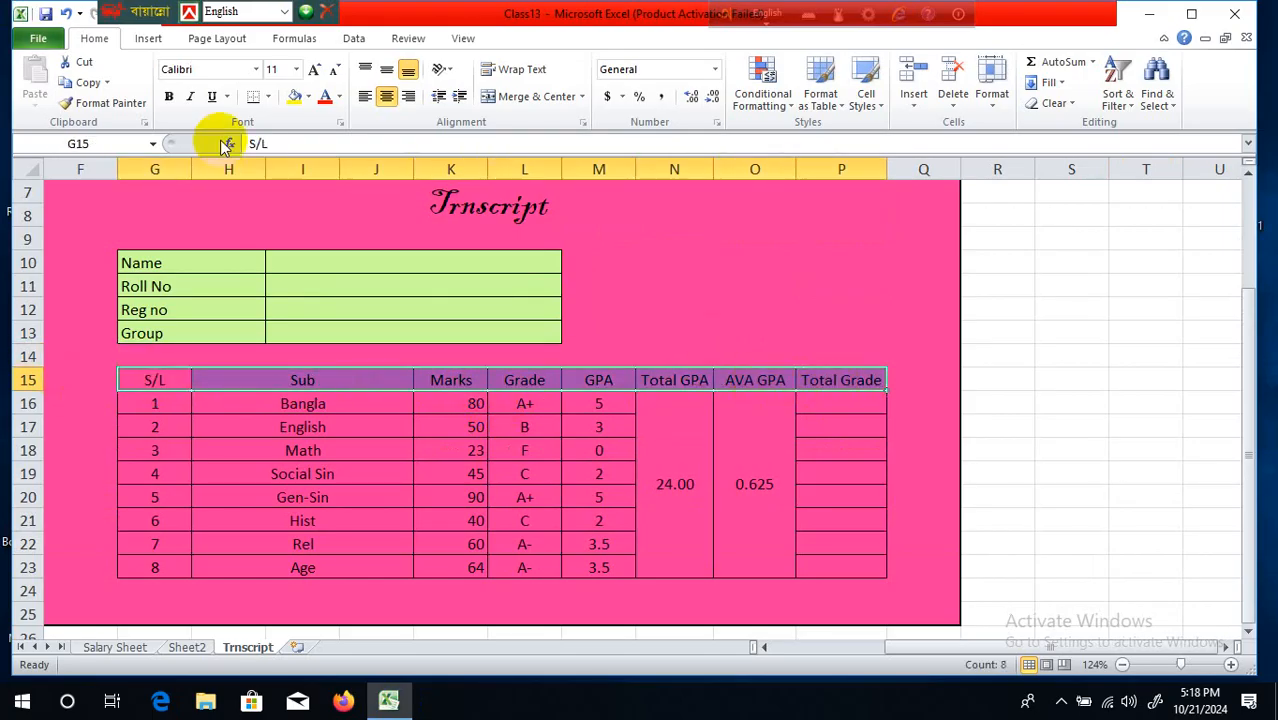
pyautogui.click(310, 97)
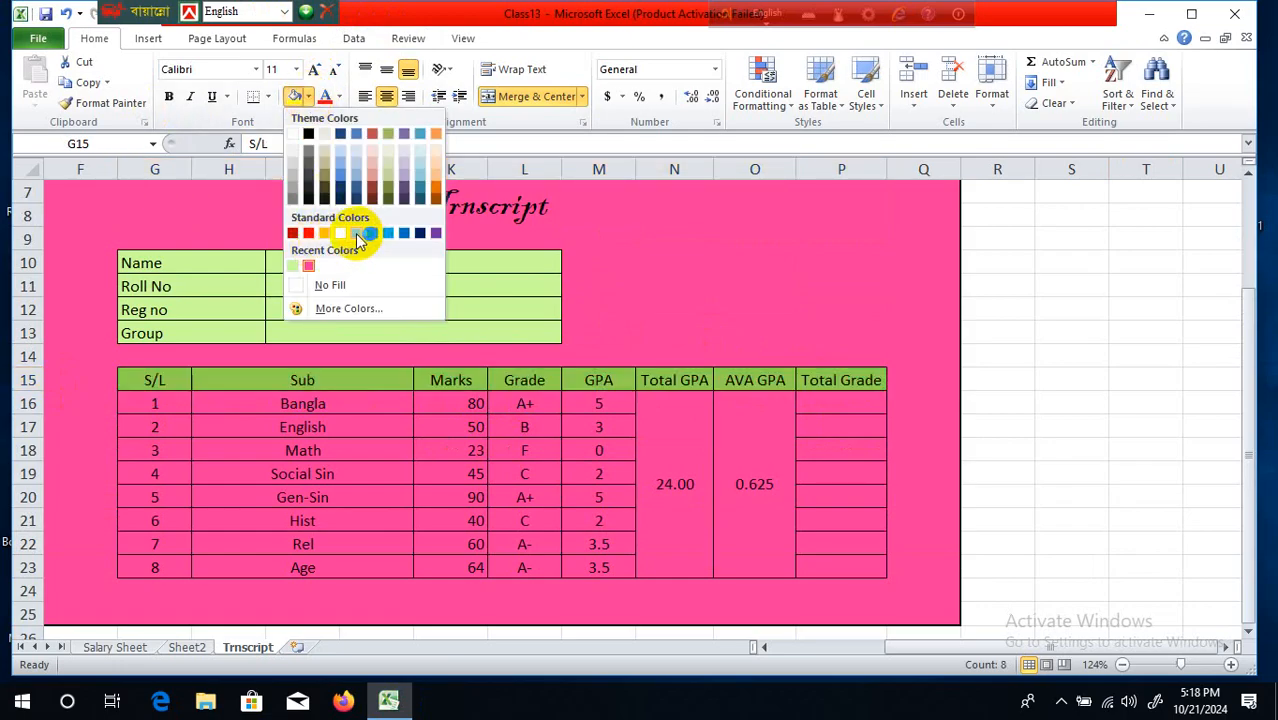
pyautogui.click(356, 233)
pyautogui.click(568, 496)
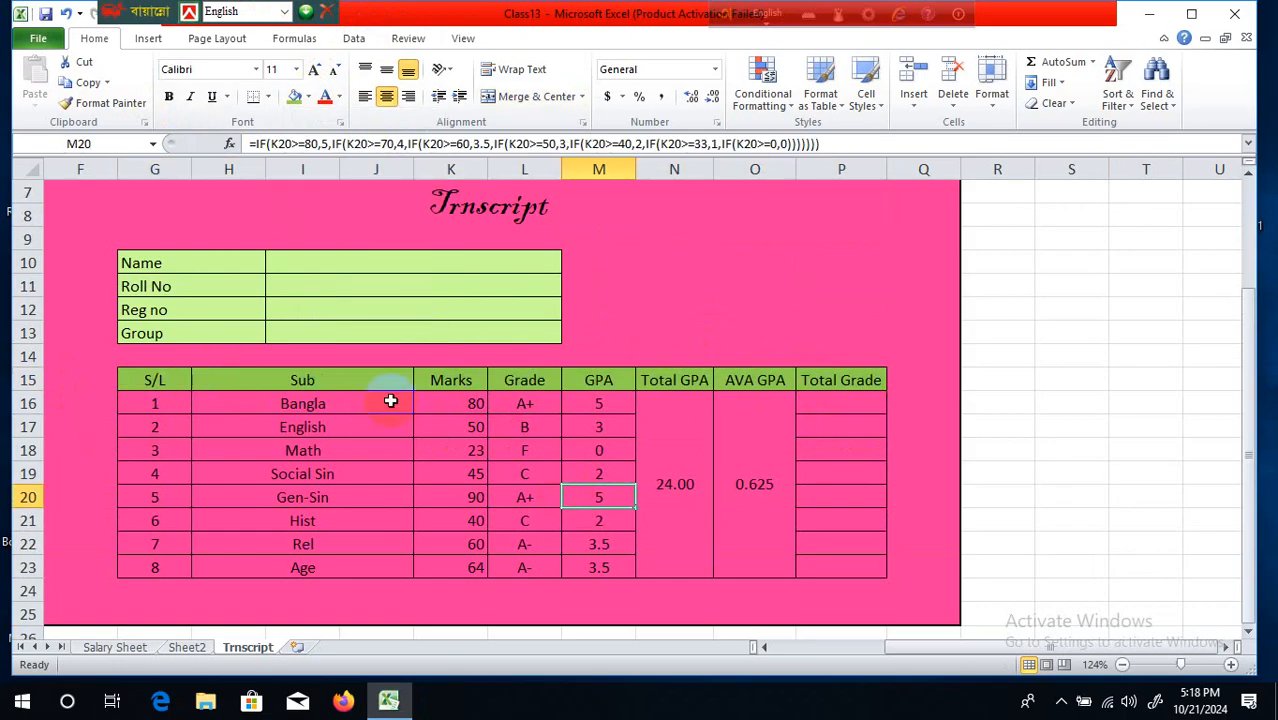
pyautogui.click(345, 398)
pyautogui.click(474, 382)
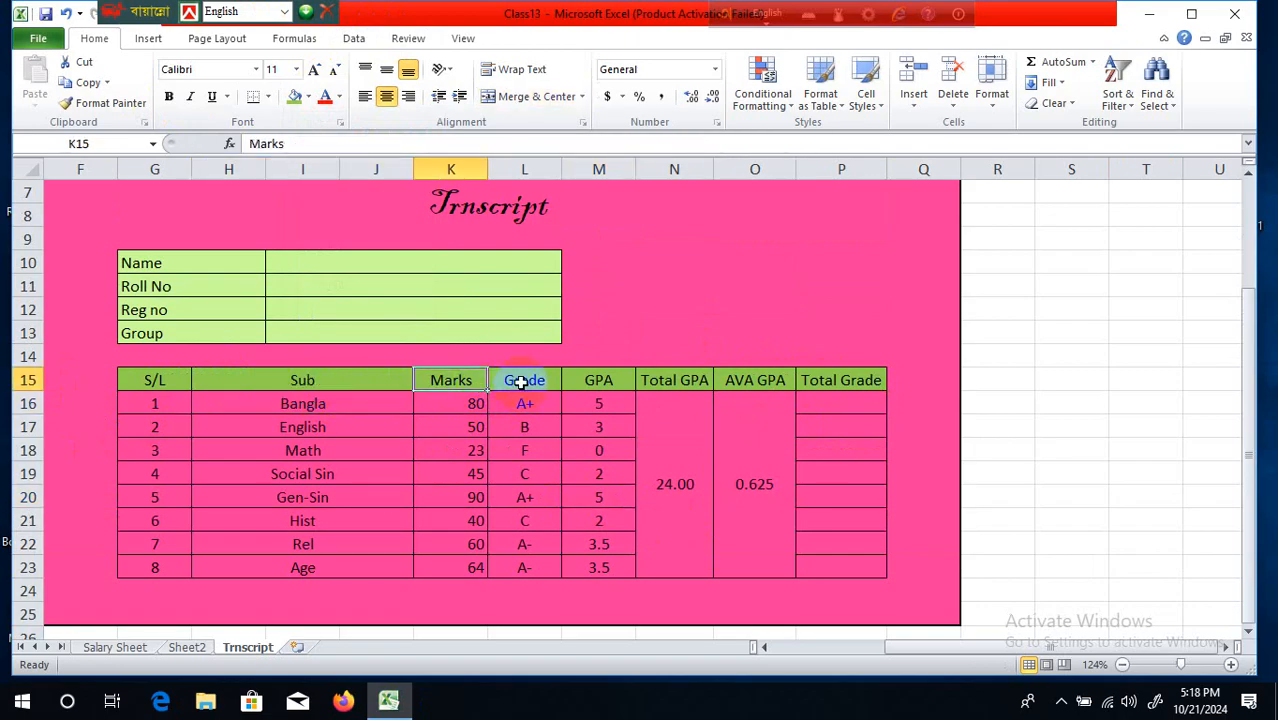
pyautogui.click(528, 380)
pyautogui.click(605, 390)
pyautogui.click(690, 380)
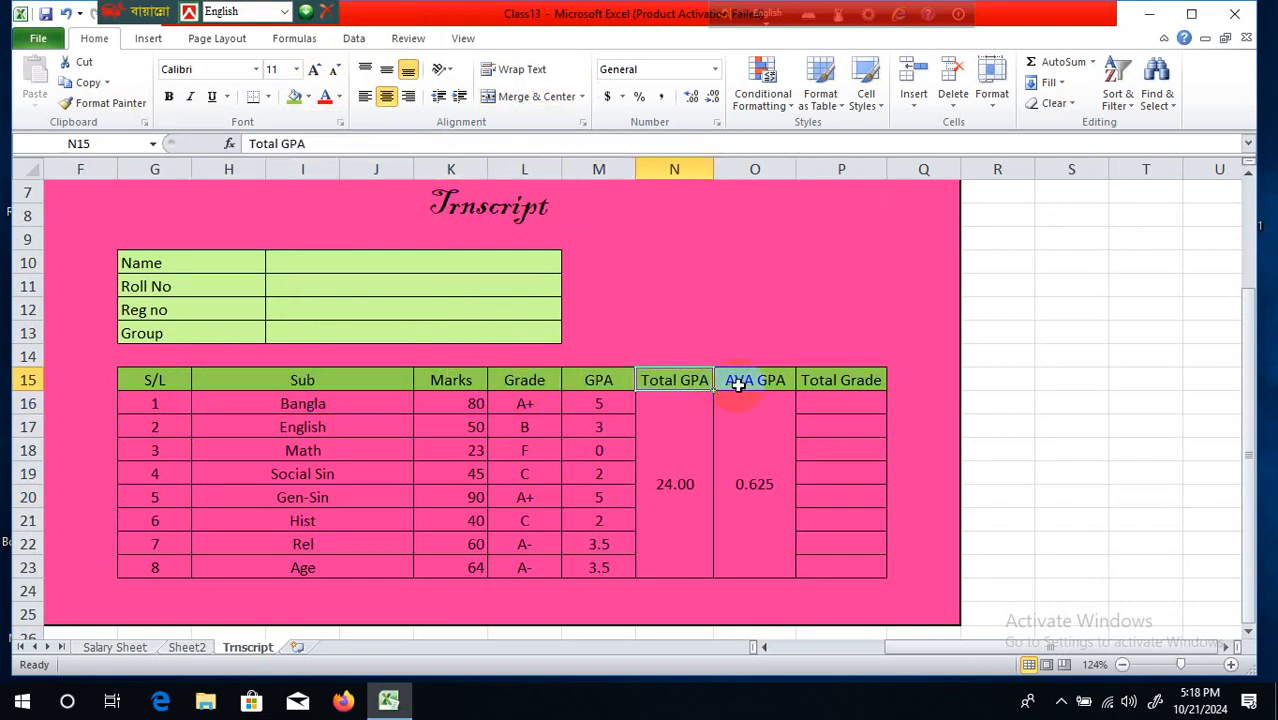
pyautogui.click(738, 381)
# Begin a formula in the first Total Grade cell, P16, with =if(or(80<33,50<33, for the Bangla and English marks
pyautogui.click(848, 405)
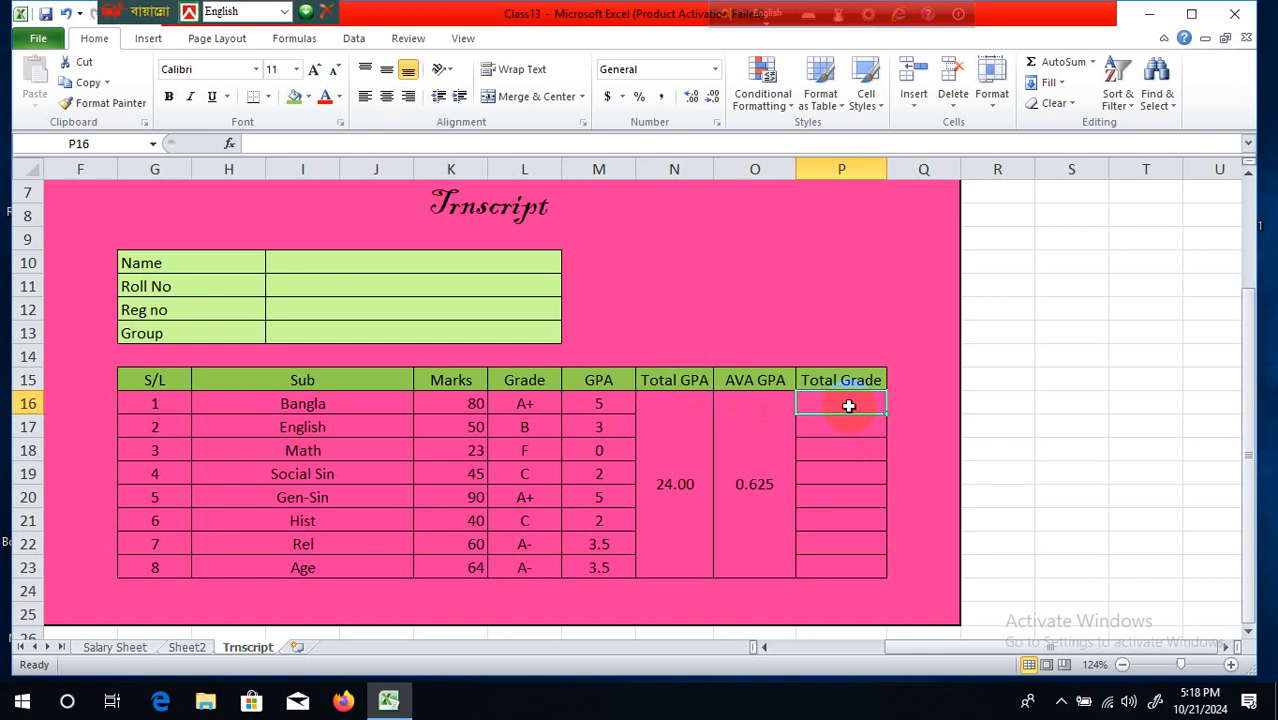
pyautogui.write('=')
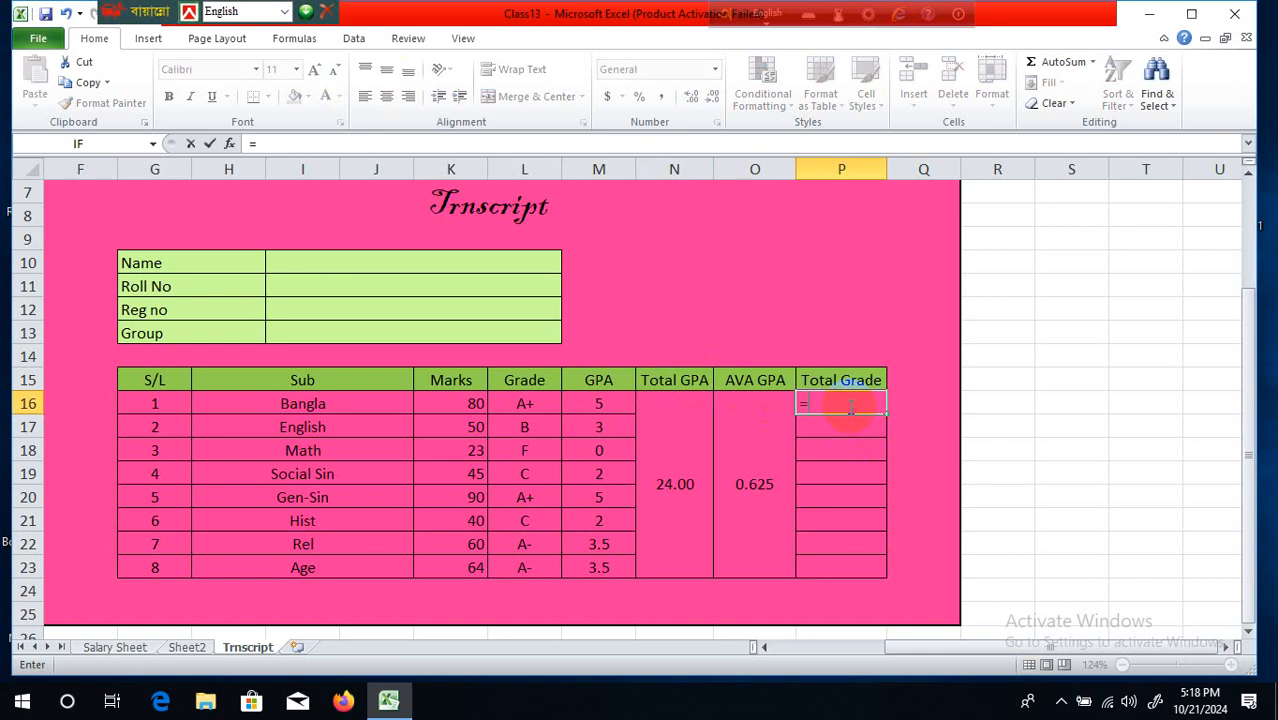
pyautogui.write('if')
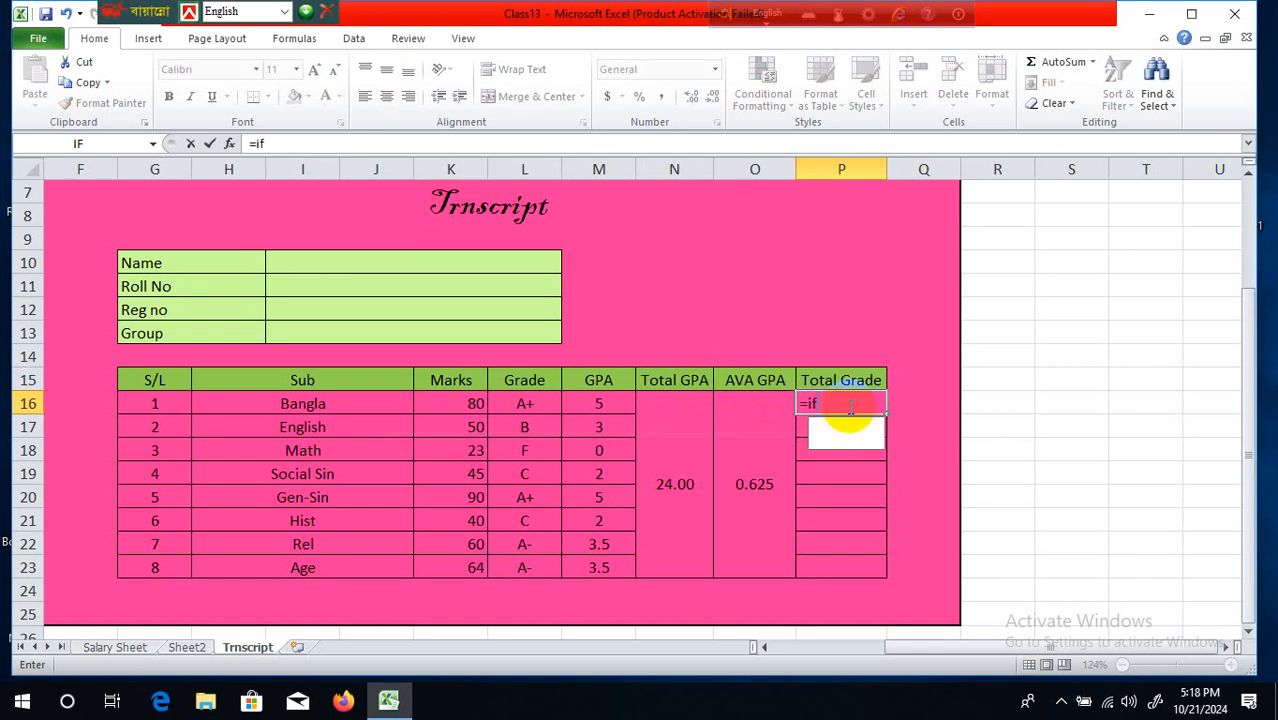
pyautogui.write('(o')
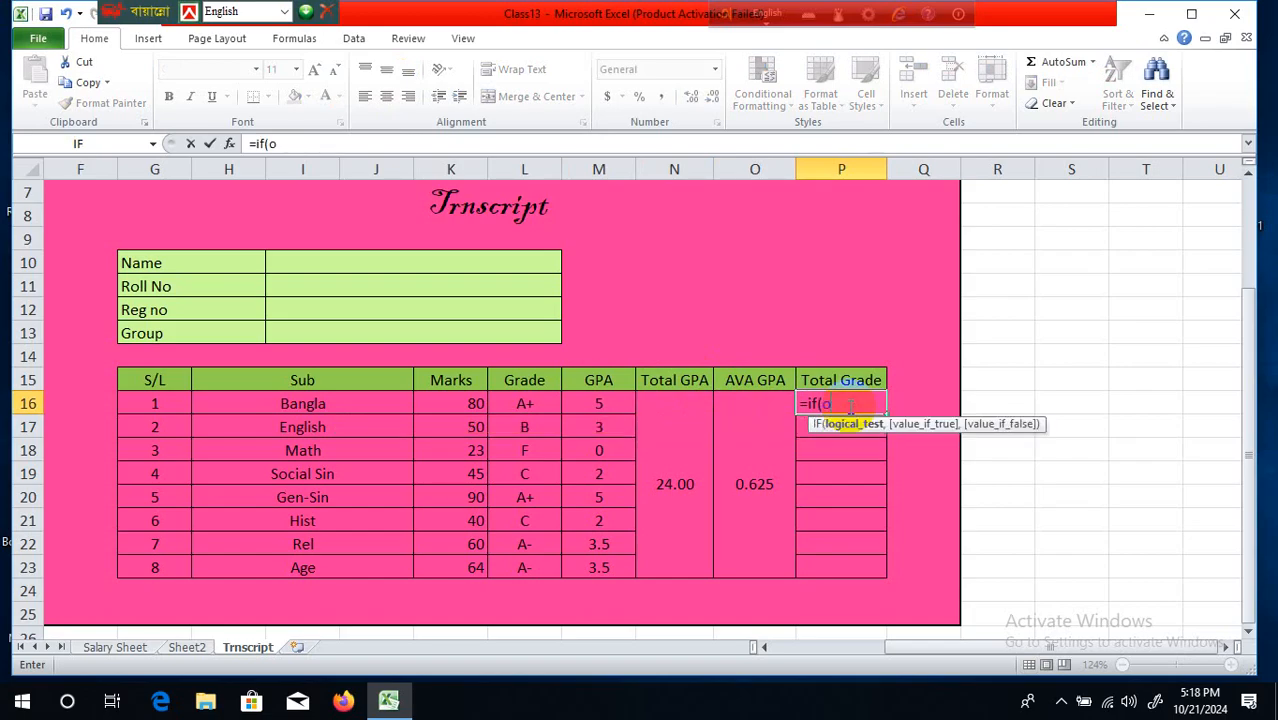
pyautogui.write('r')
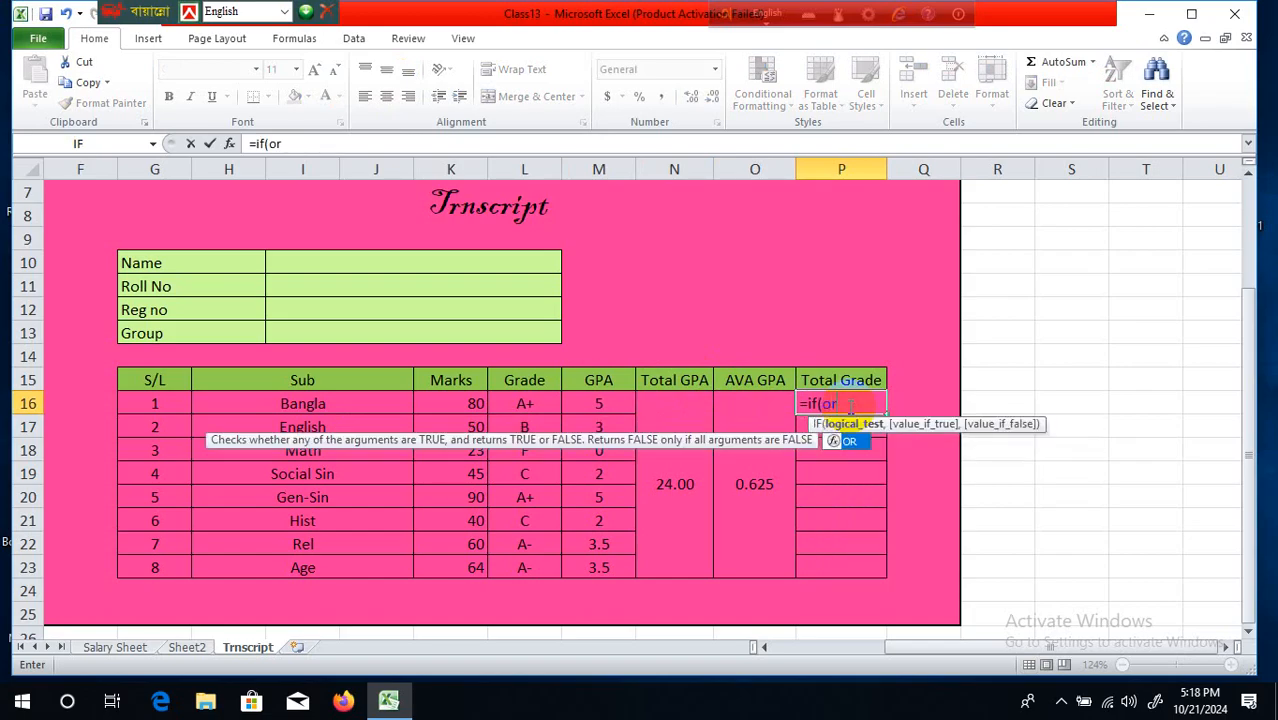
pyautogui.write('(')
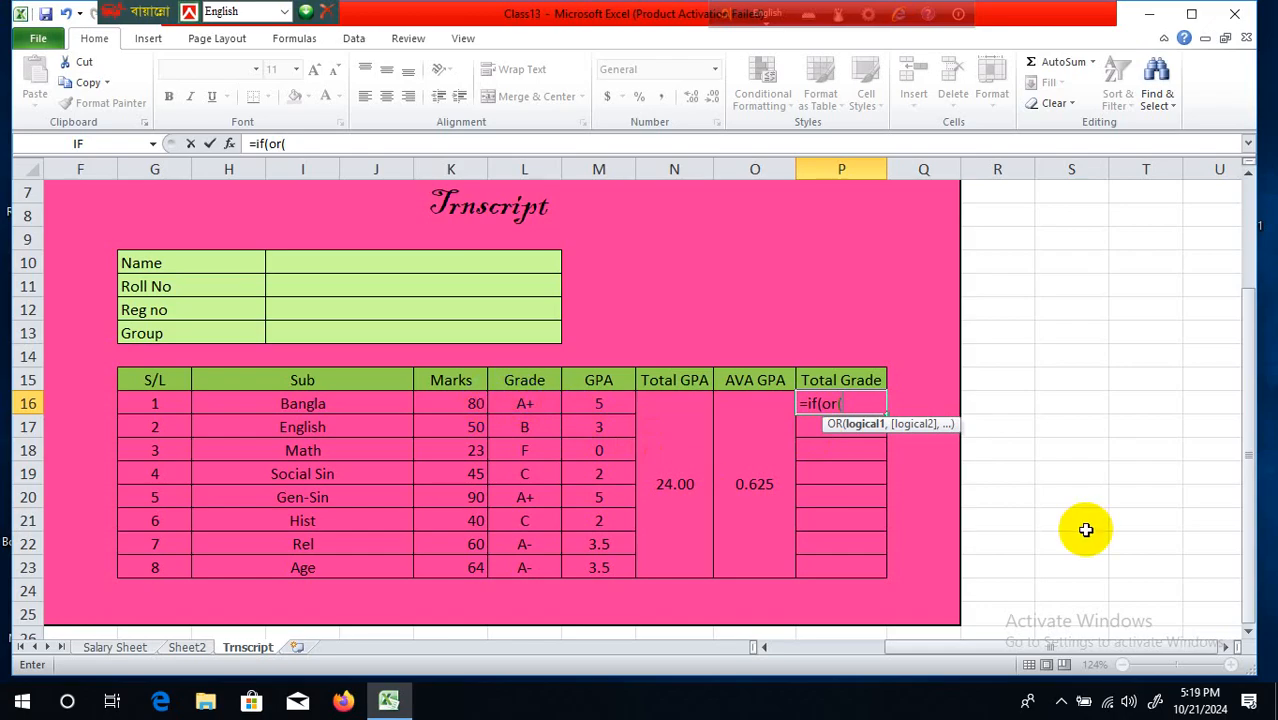
pyautogui.write('80<33,')
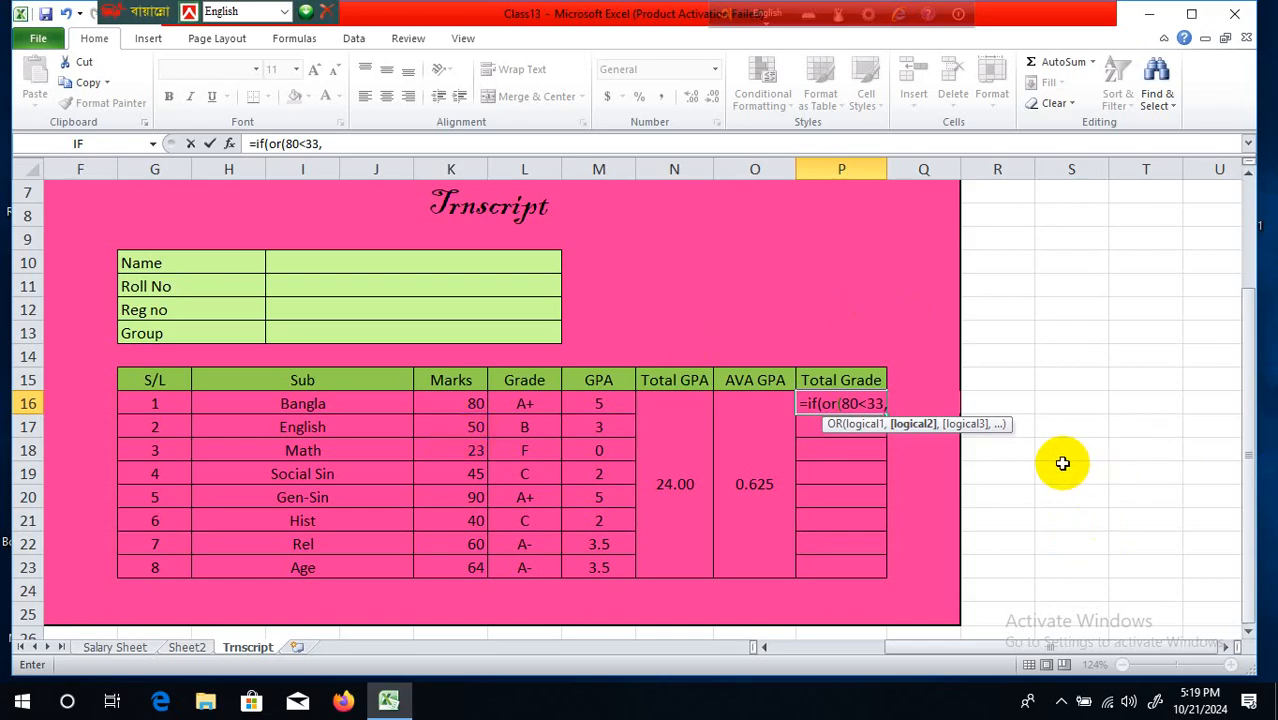
pyautogui.write('50')
pyautogui.write('<33,')
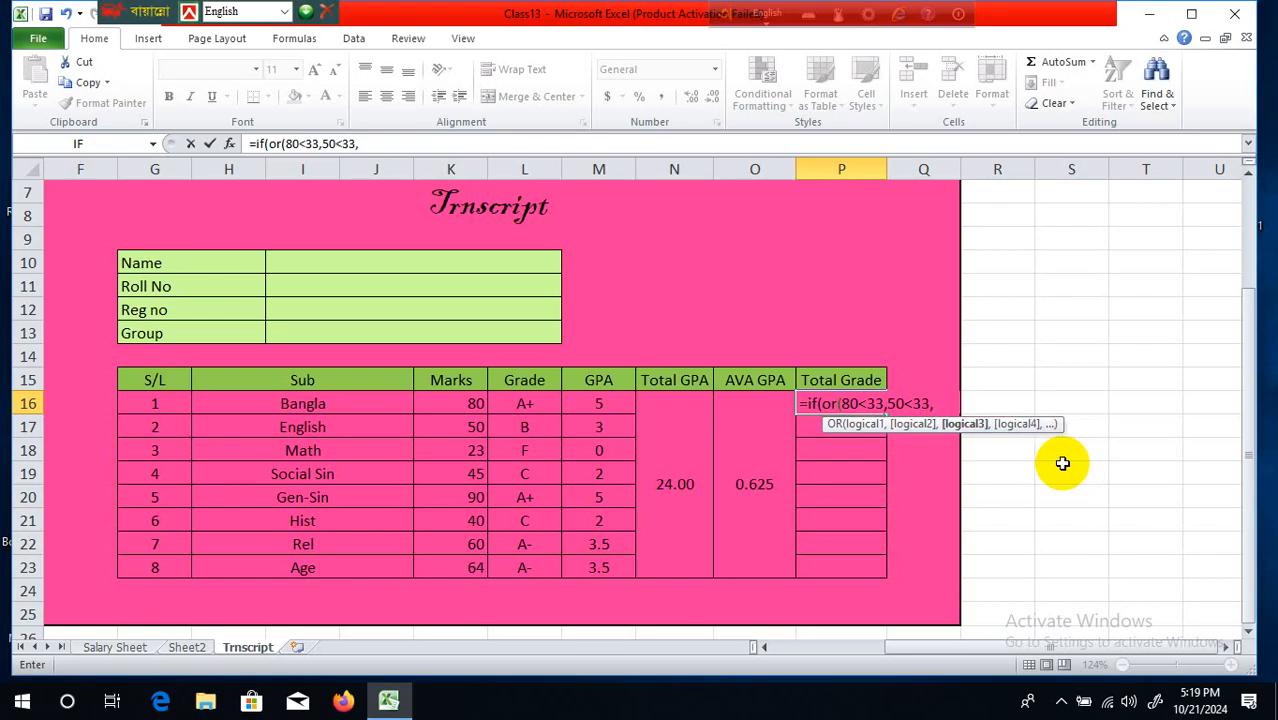
# Add the OR conditions 23<33,45<33,90<33, for the Math, Social Sin and Gen-Sin marks
pyautogui.write('2')
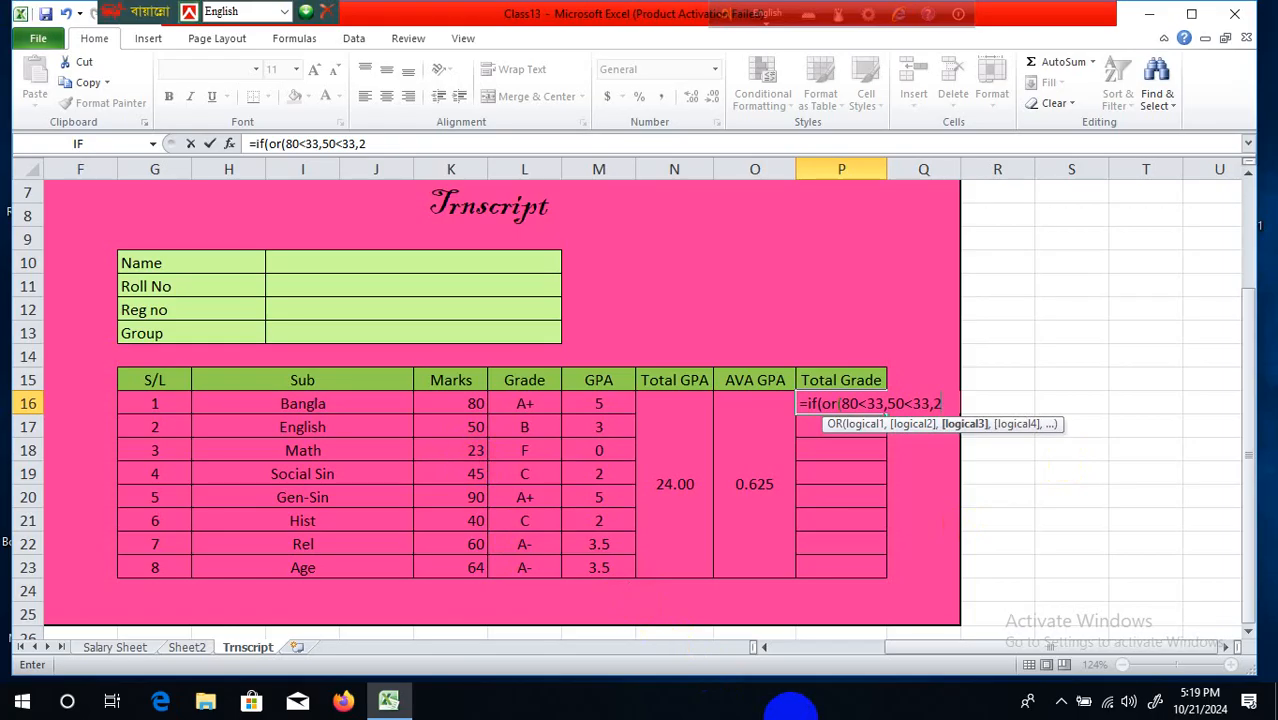
pyautogui.write('3')
pyautogui.write('<33')
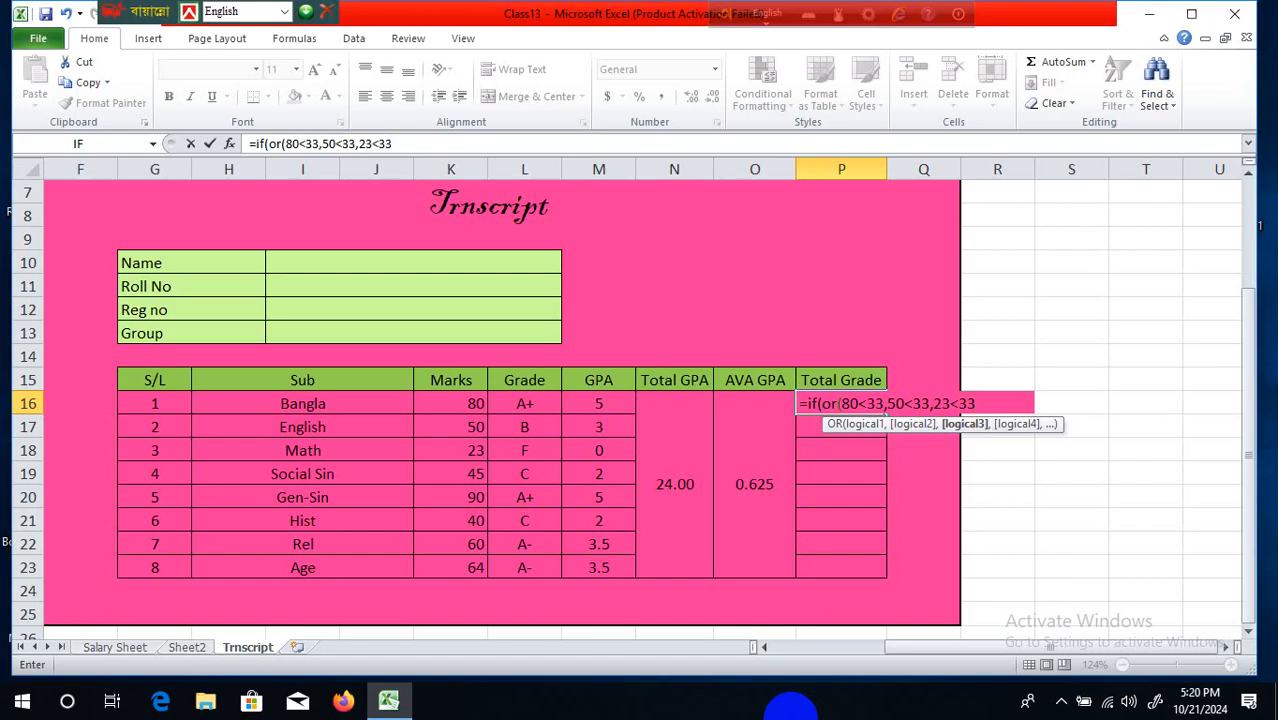
pyautogui.write(',')
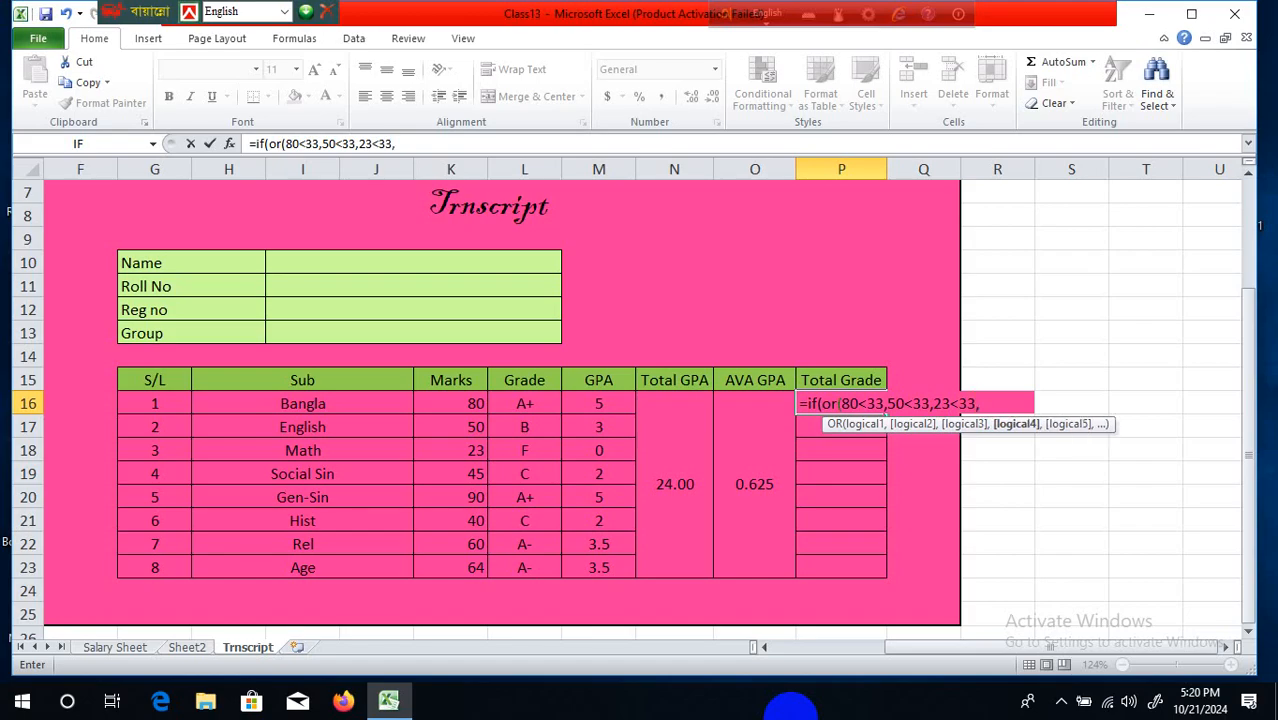
pyautogui.write('45<33,')
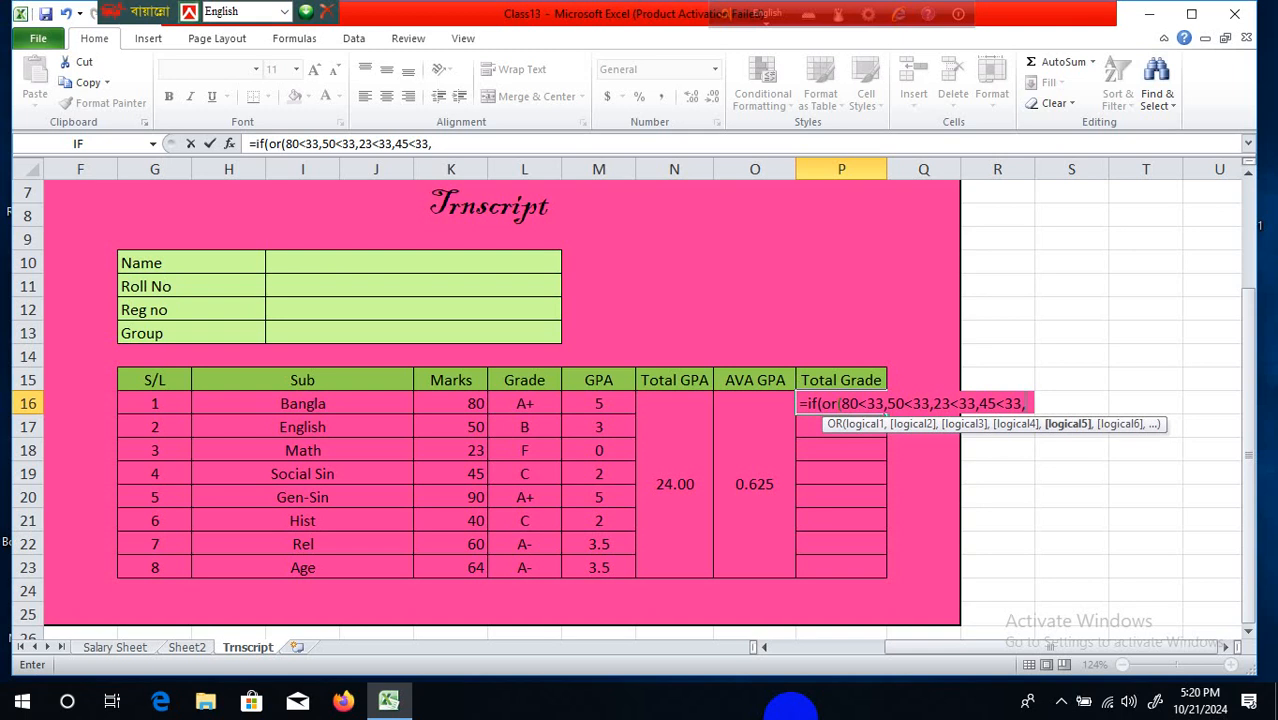
pyautogui.write('90')
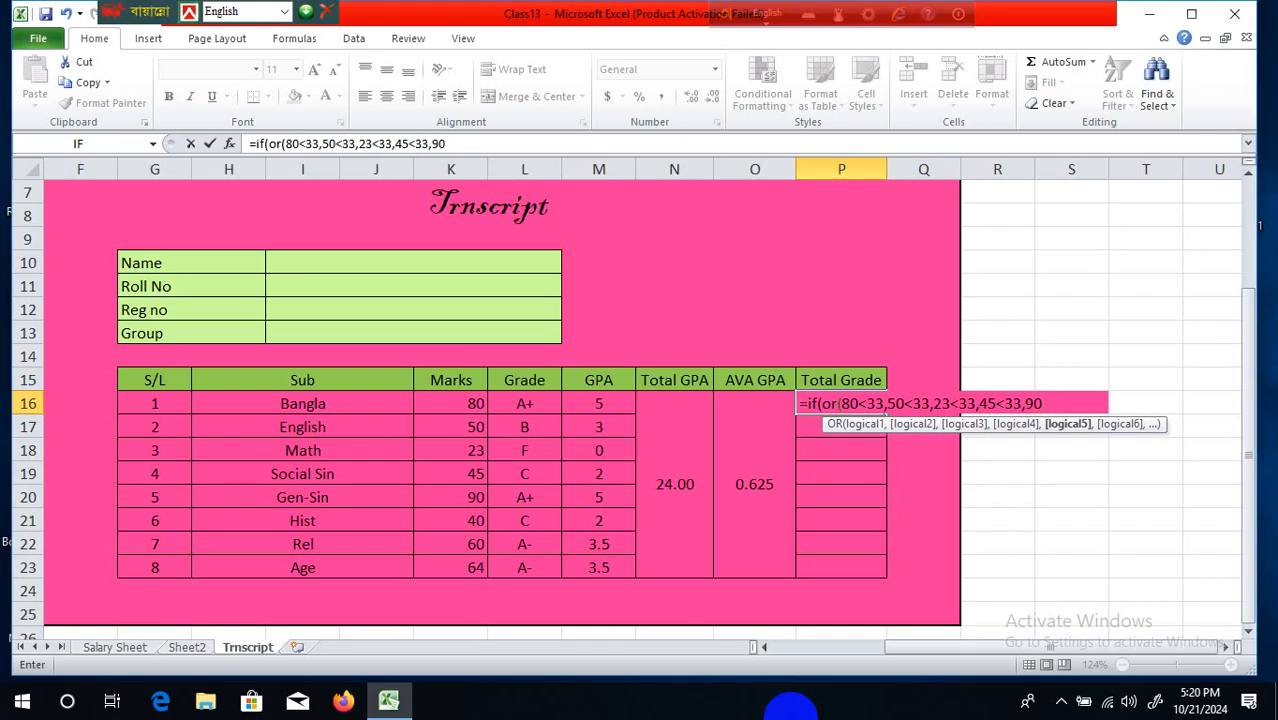
pyautogui.write('<33,')
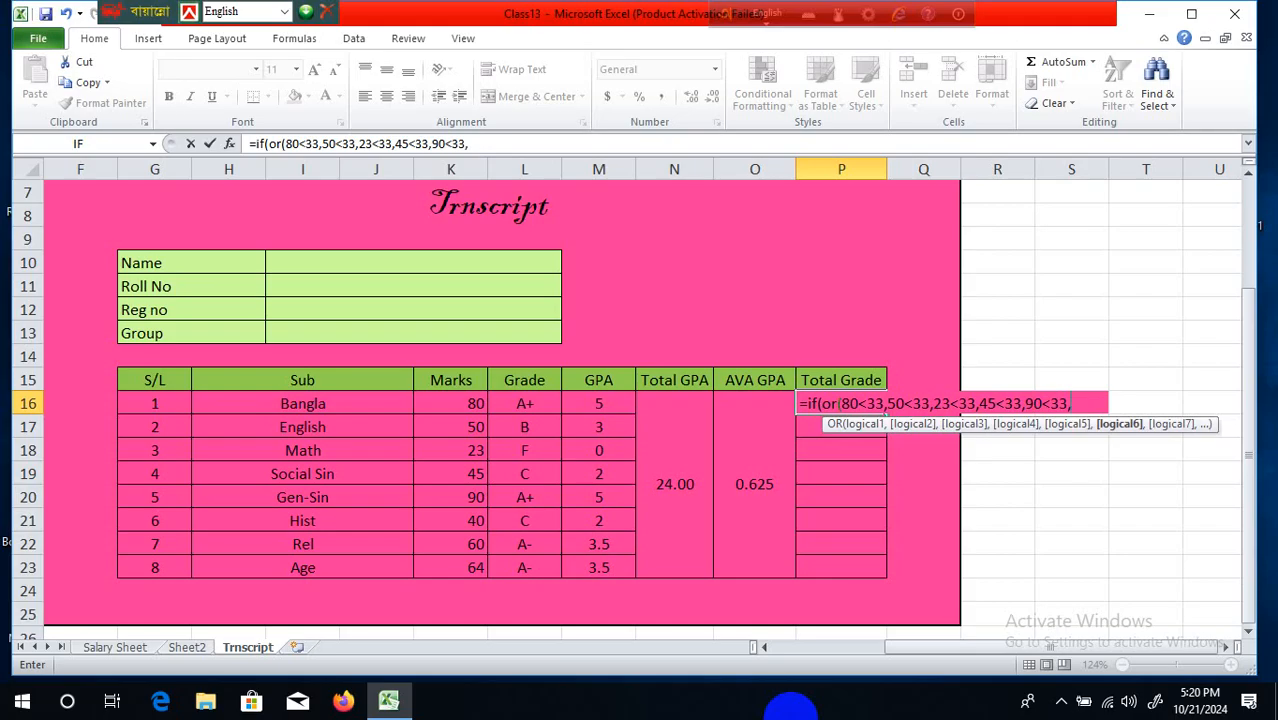
# Add the last OR conditions 40<33,60<33,64<33, close the OR bracket and end with a comma
pyautogui.write('40')
pyautogui.write('+')
pyautogui.write('<')
pyautogui.write('33')
pyautogui.write(',')
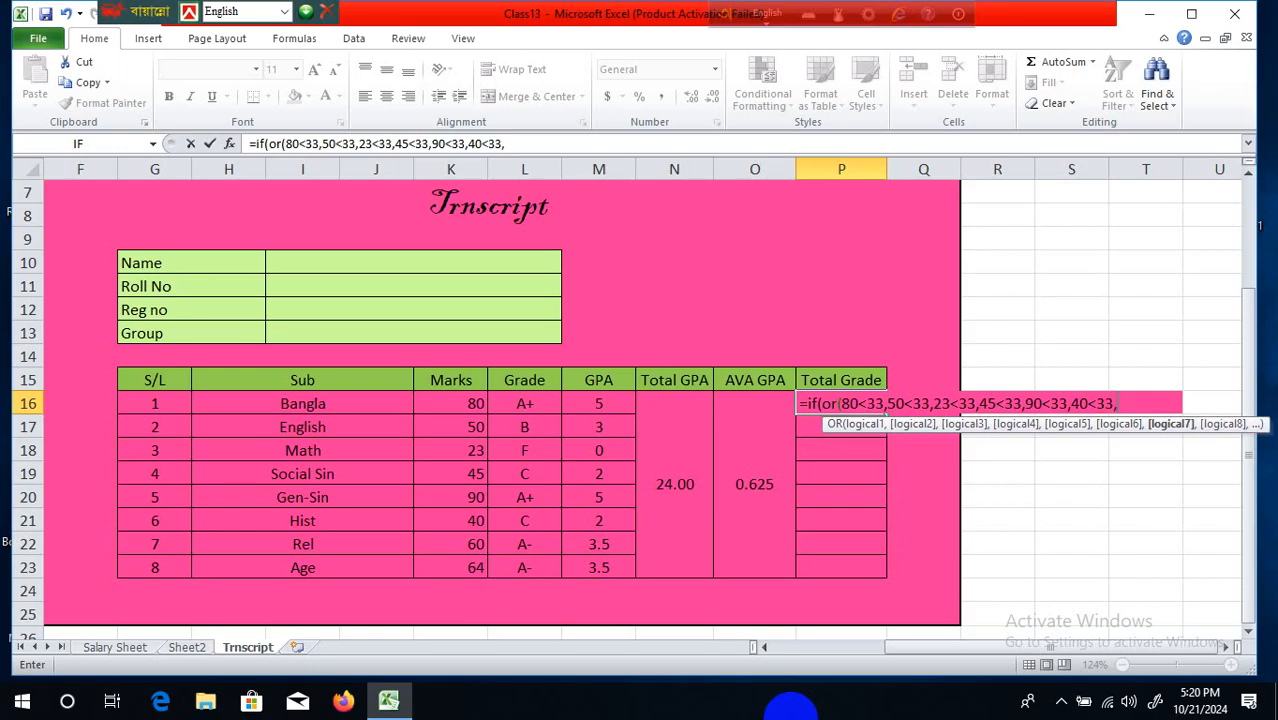
pyautogui.write('60<33,')
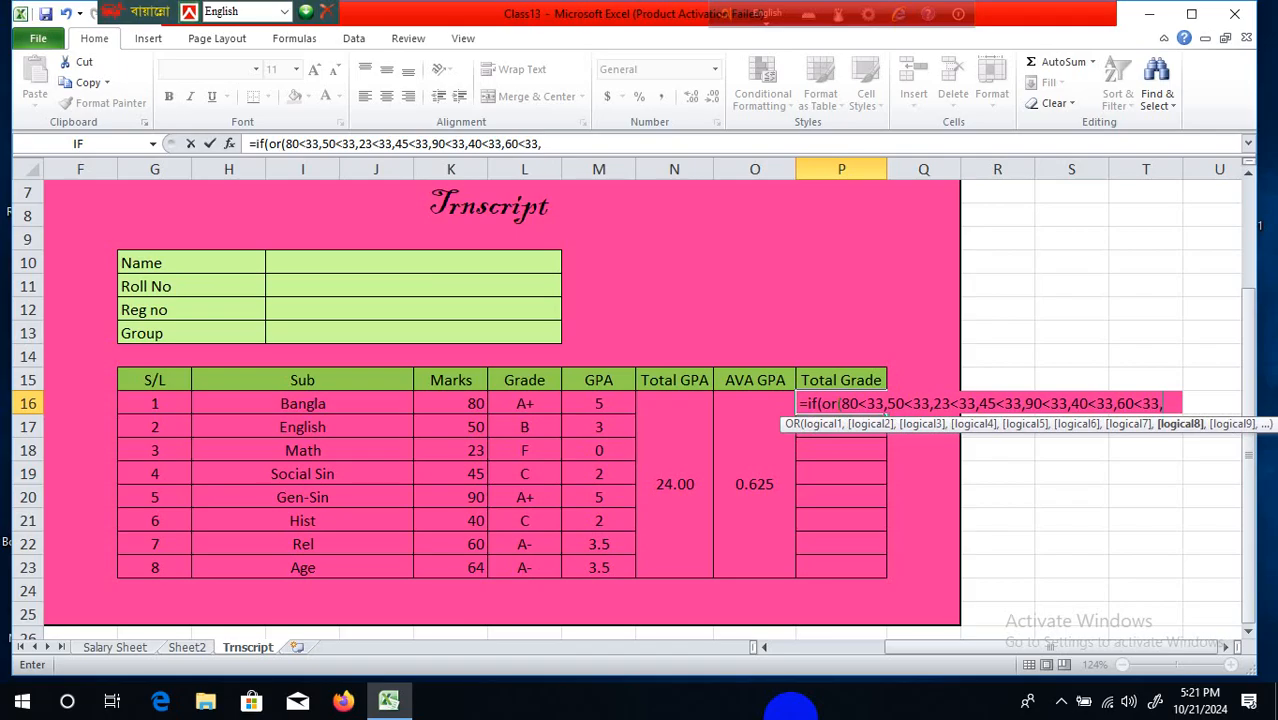
pyautogui.write('64<')
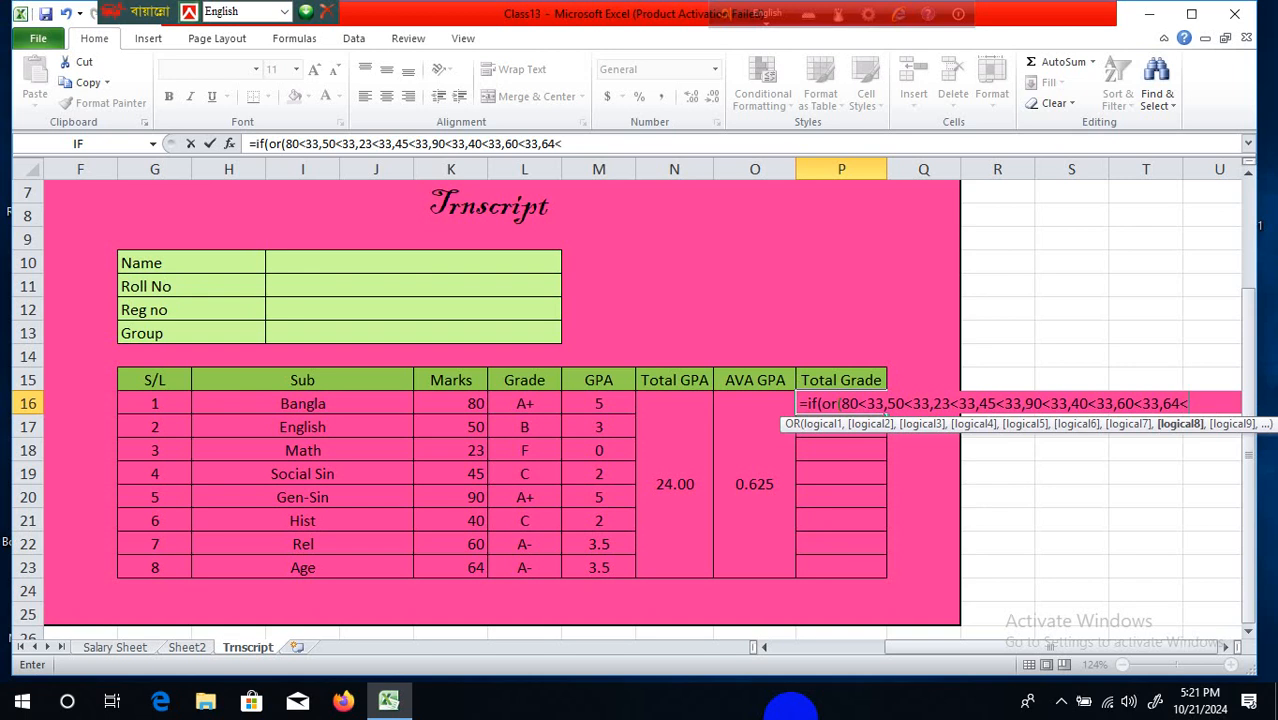
pyautogui.write('33')
pyautogui.write('),')
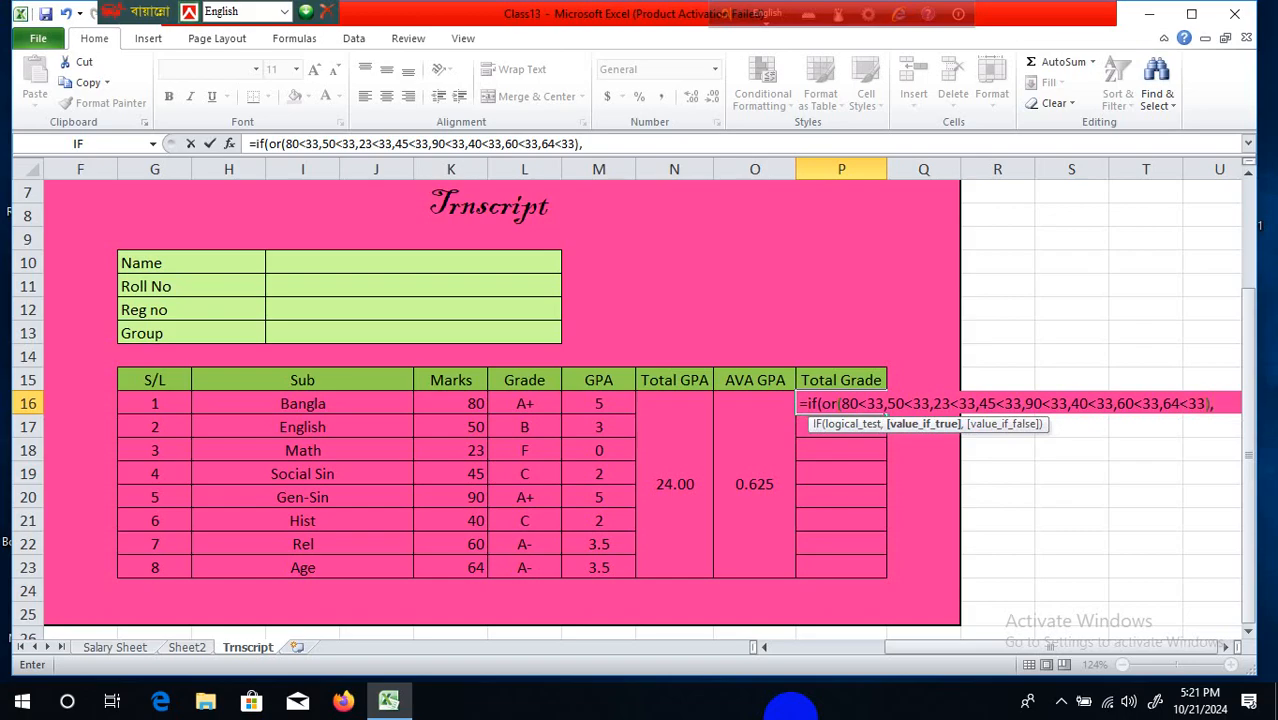
# Enter "F" as the formula's value if true and open a nested if( as its value if false
pyautogui.write('"F')
pyautogui.write(',')
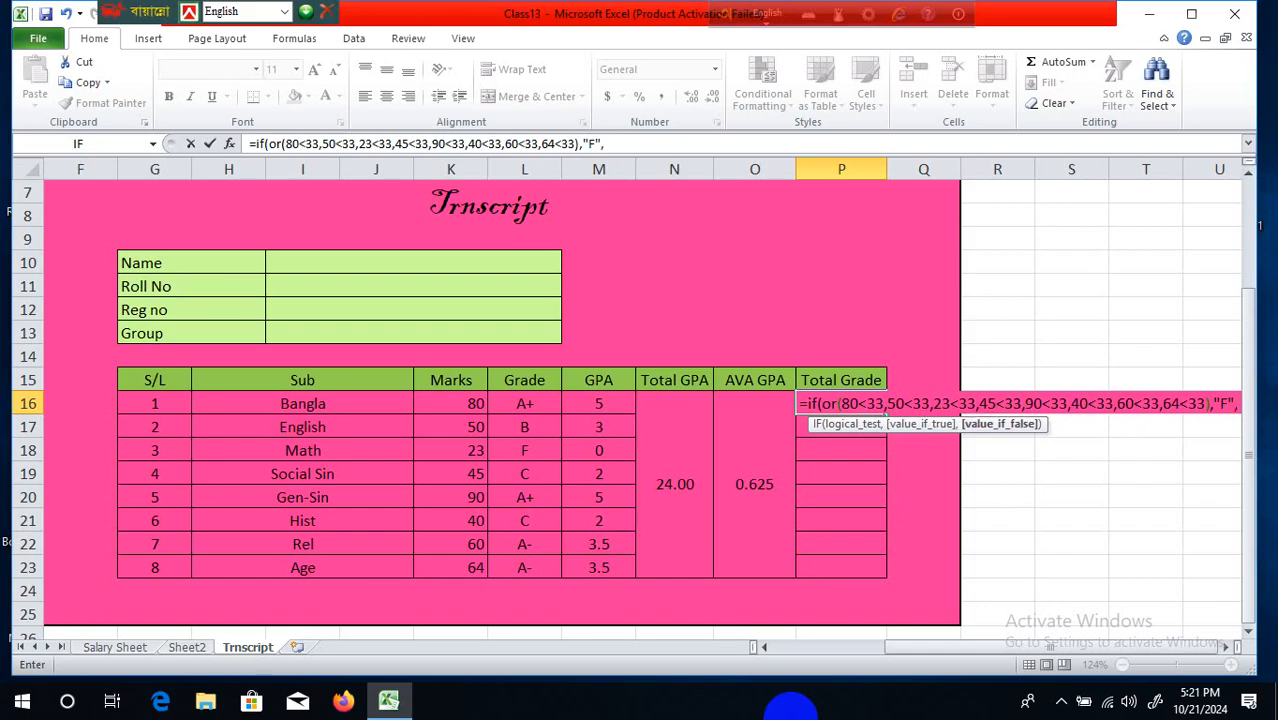
pyautogui.write('i')
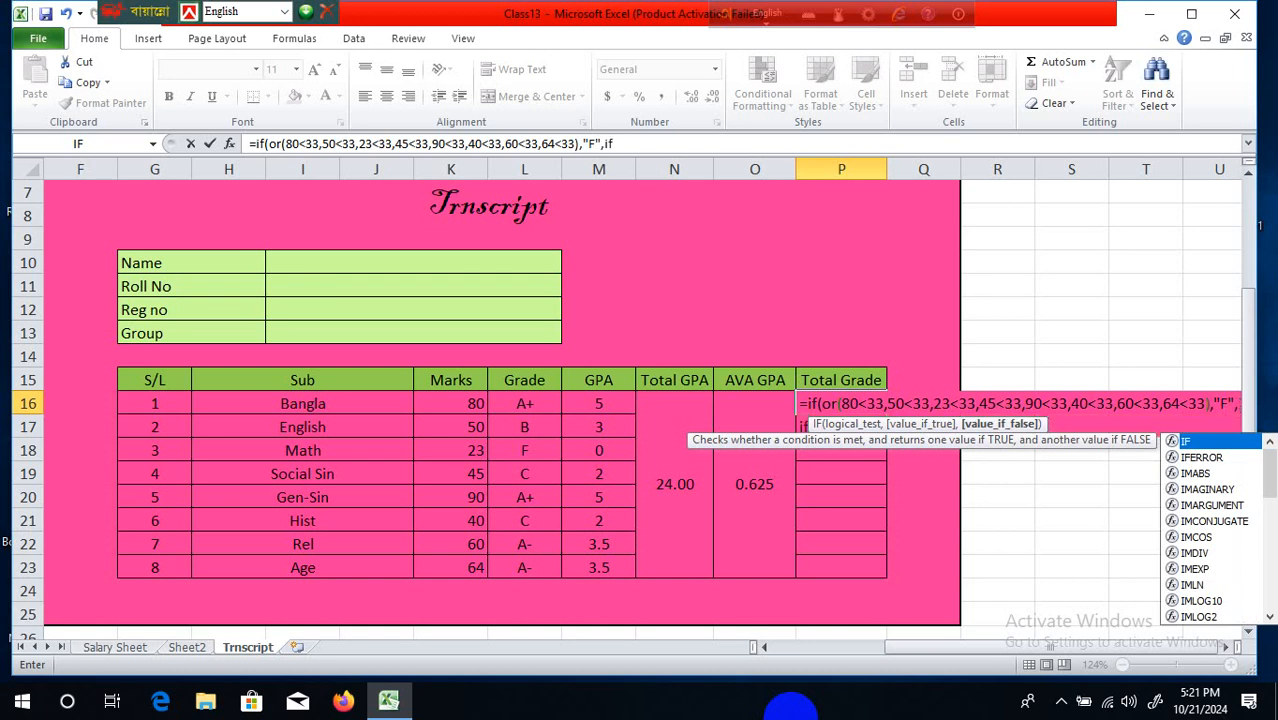
pyautogui.write('f')
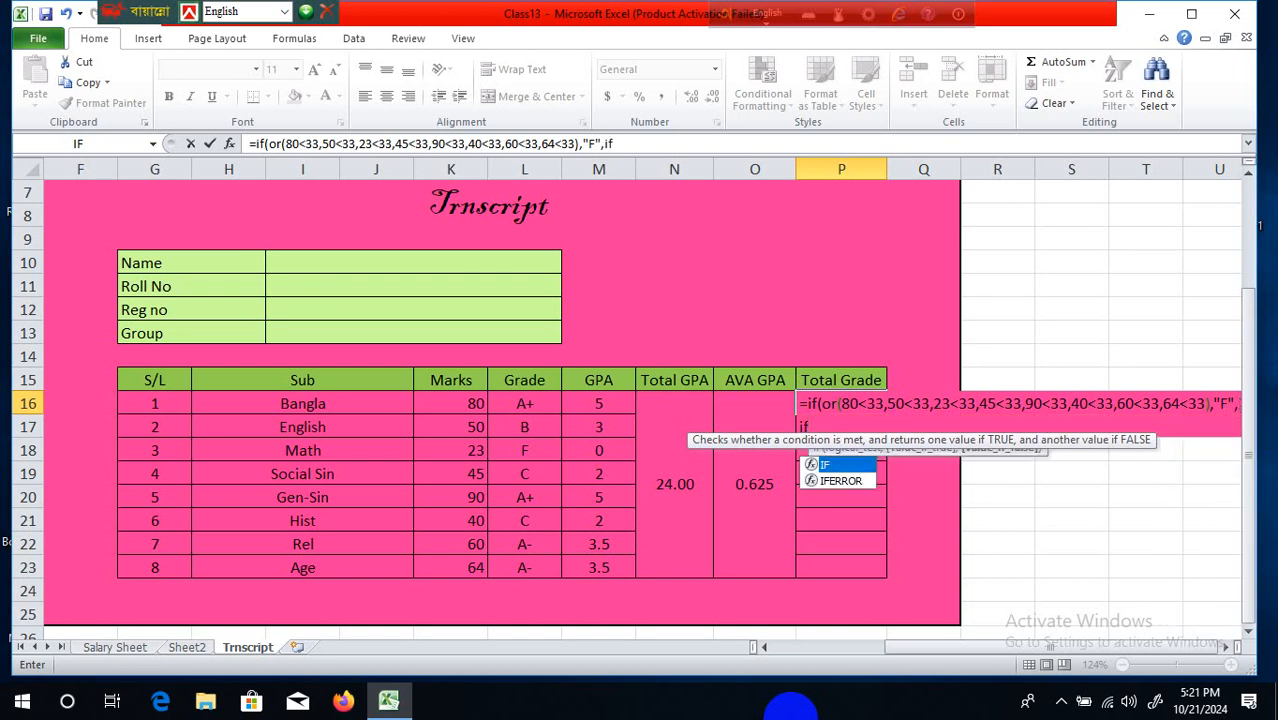
pyautogui.write('(')
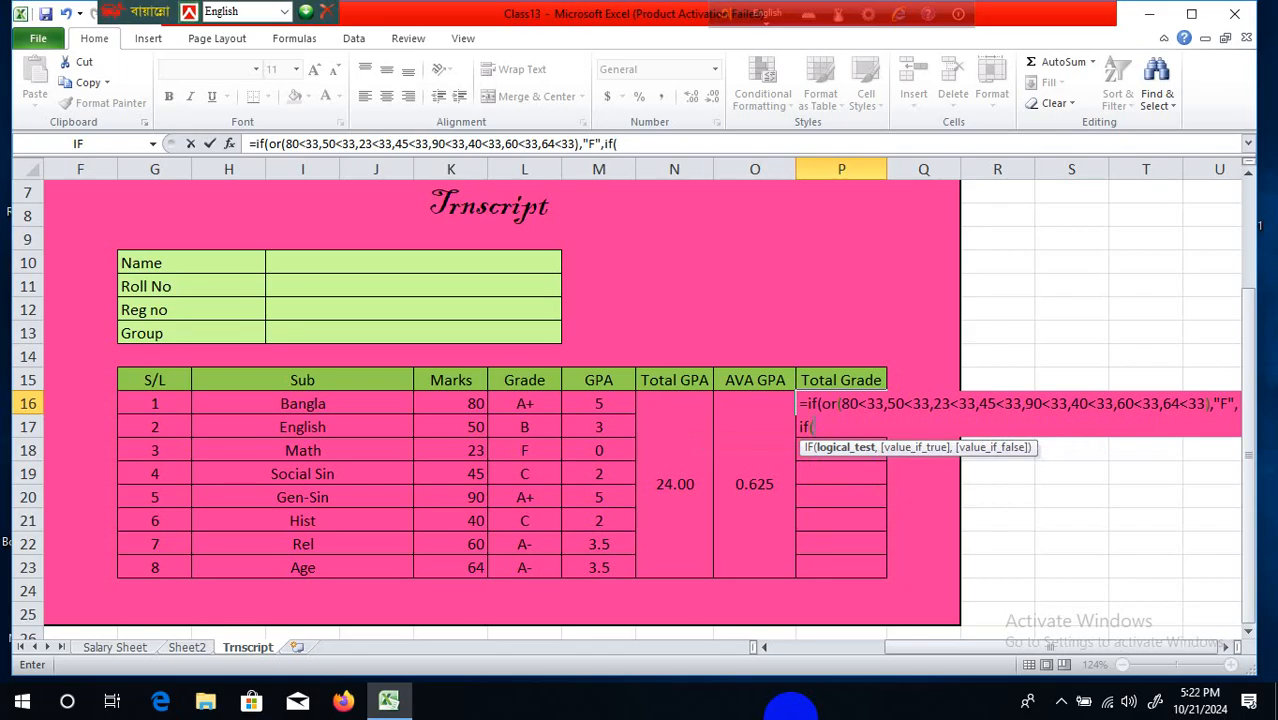
pyautogui.click(761, 484)
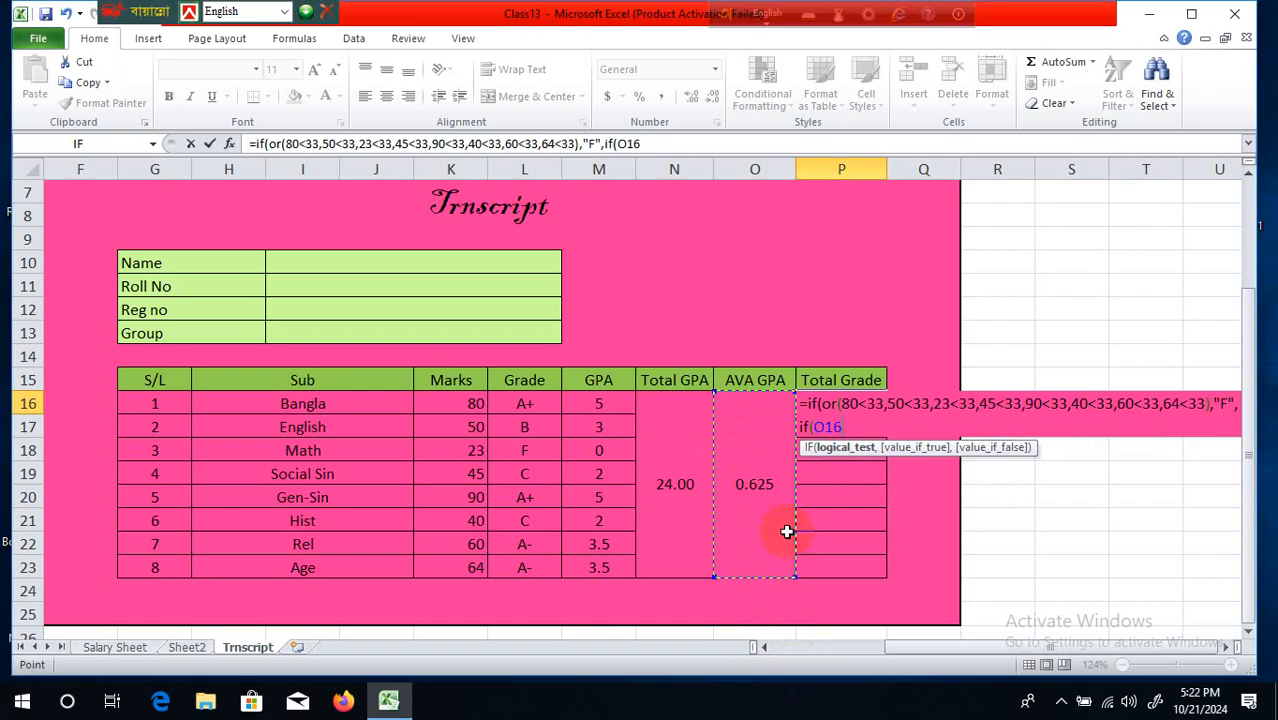
pyautogui.press('BackSpace')
pyautogui.press('BackSpace')
pyautogui.press('BackSpace')
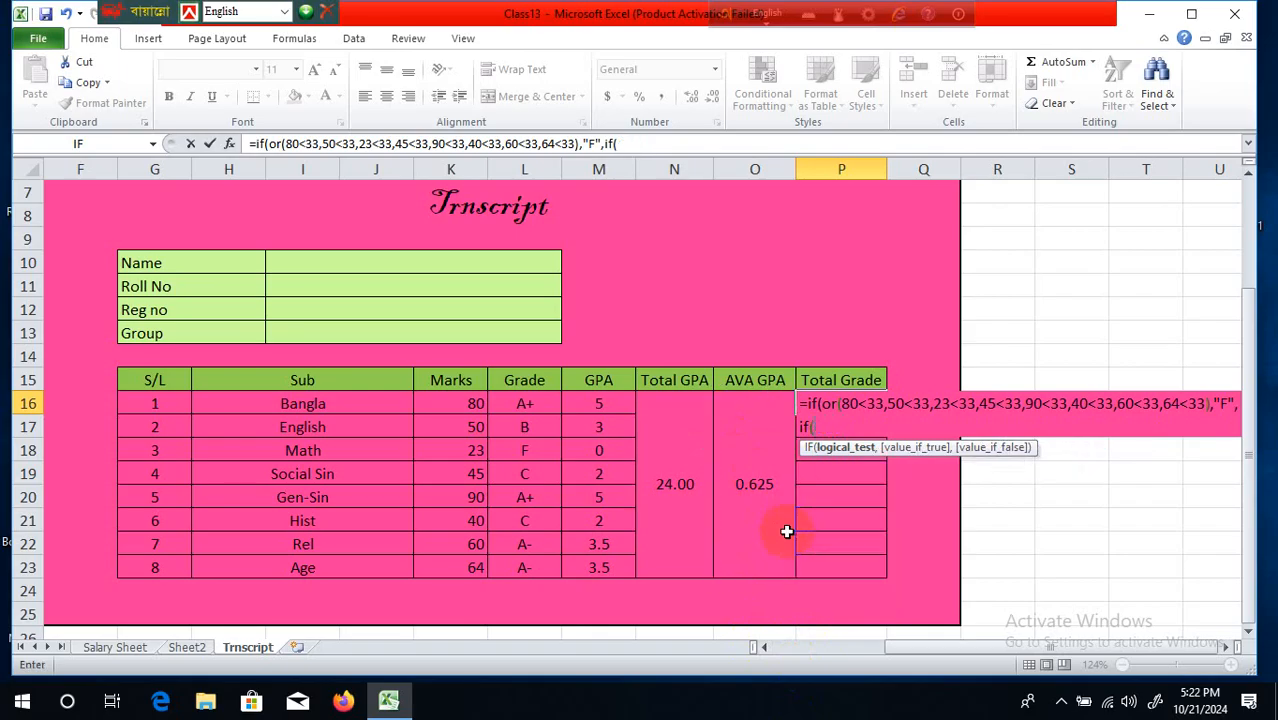
# Enter the nested IF's test AVA>=5 with "A+" as its value if true, followed by a comma
pyautogui.write('A')
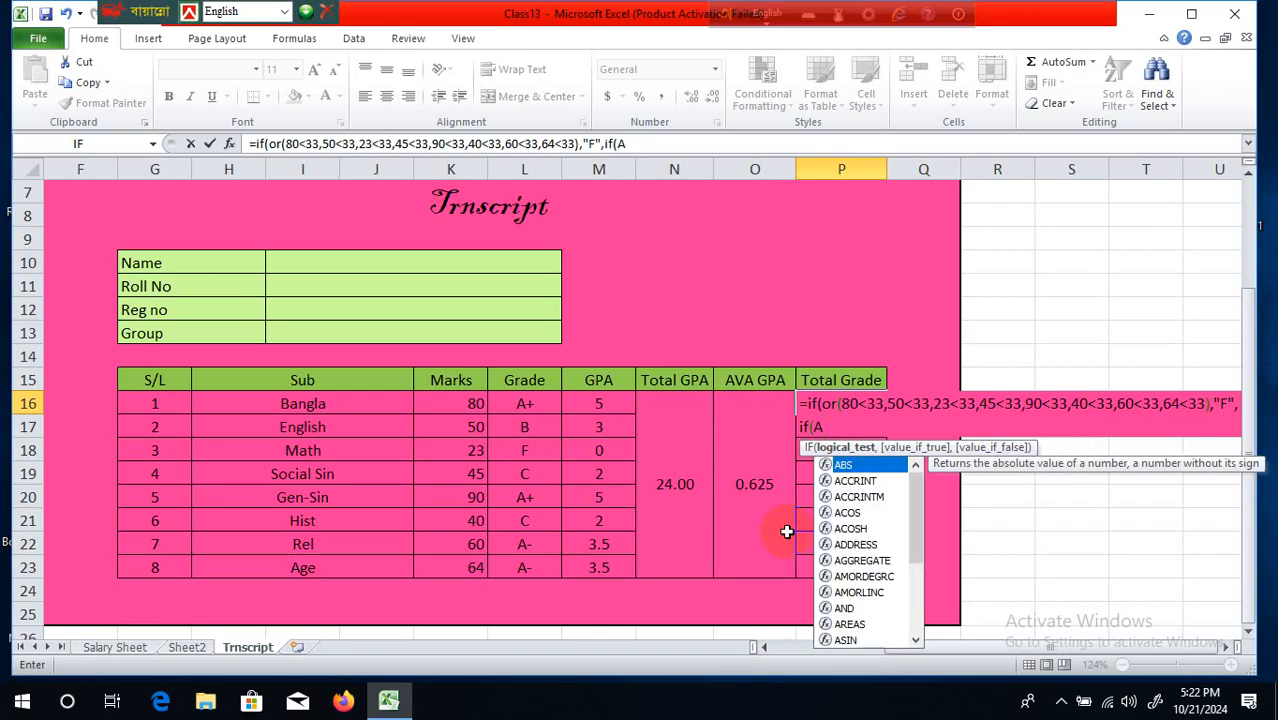
pyautogui.write('VB')
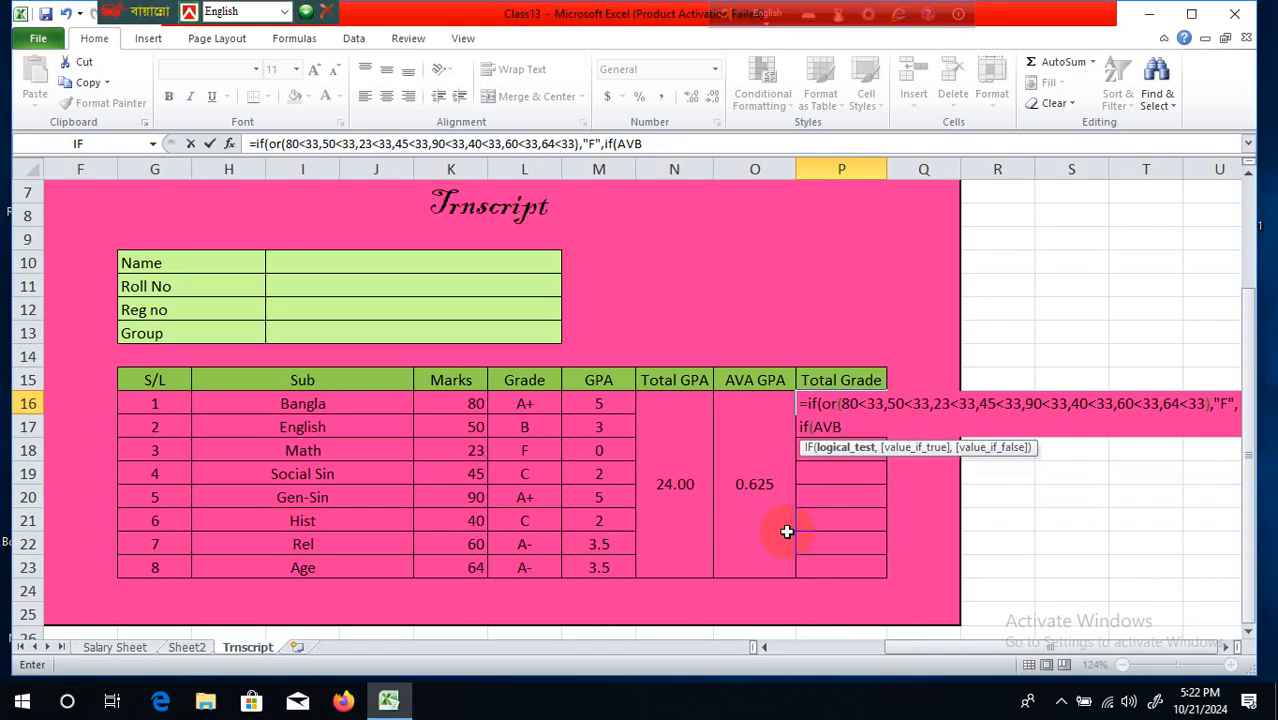
pyautogui.press('BackSpace')
pyautogui.write('A')
pyautogui.write('.')
pyautogui.write('>')
pyautogui.write('=')
pyautogui.write('2')
pyautogui.press('BackSpace')
pyautogui.write('5,')
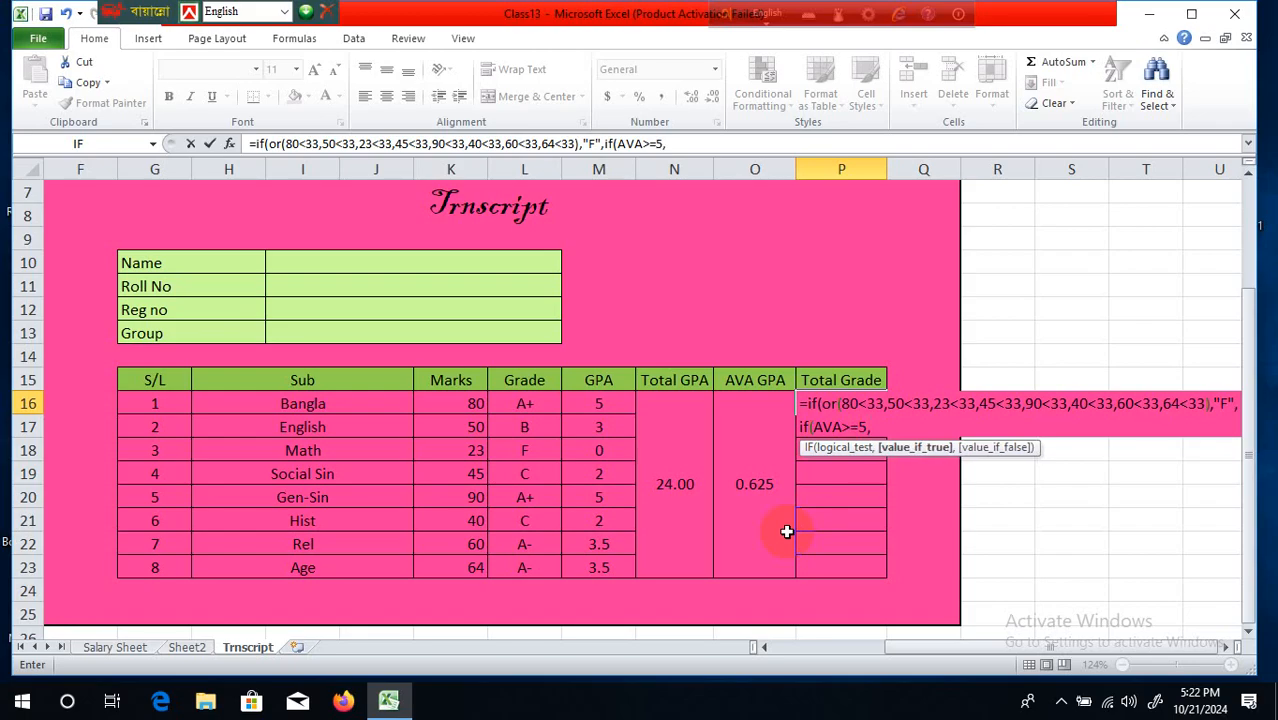
pyautogui.write('"A+')
pyautogui.write(',')
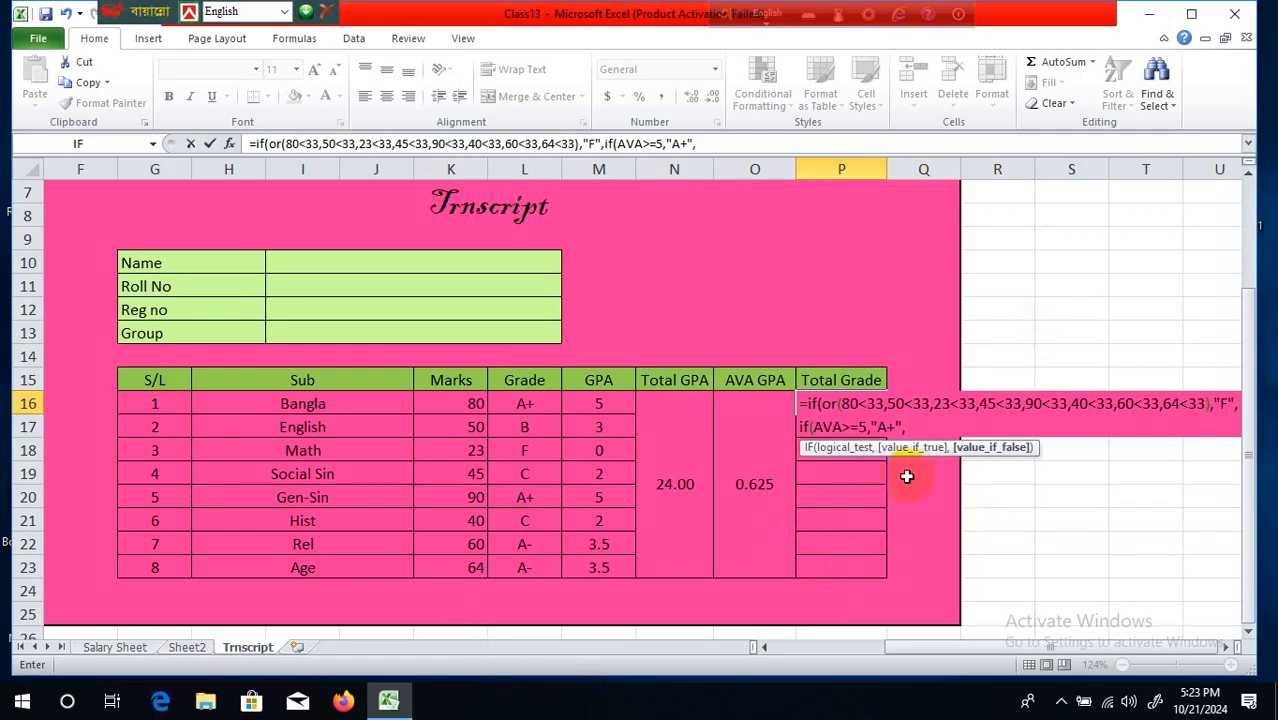
# Copy the segment if(AVA>=5,"A+", and paste a duplicate at the end of the formula
pyautogui.click(910, 424)
pyautogui.moveTo(910, 424); pyautogui.dragTo(798, 428)
pyautogui.hotkey('ctrl', 'c')
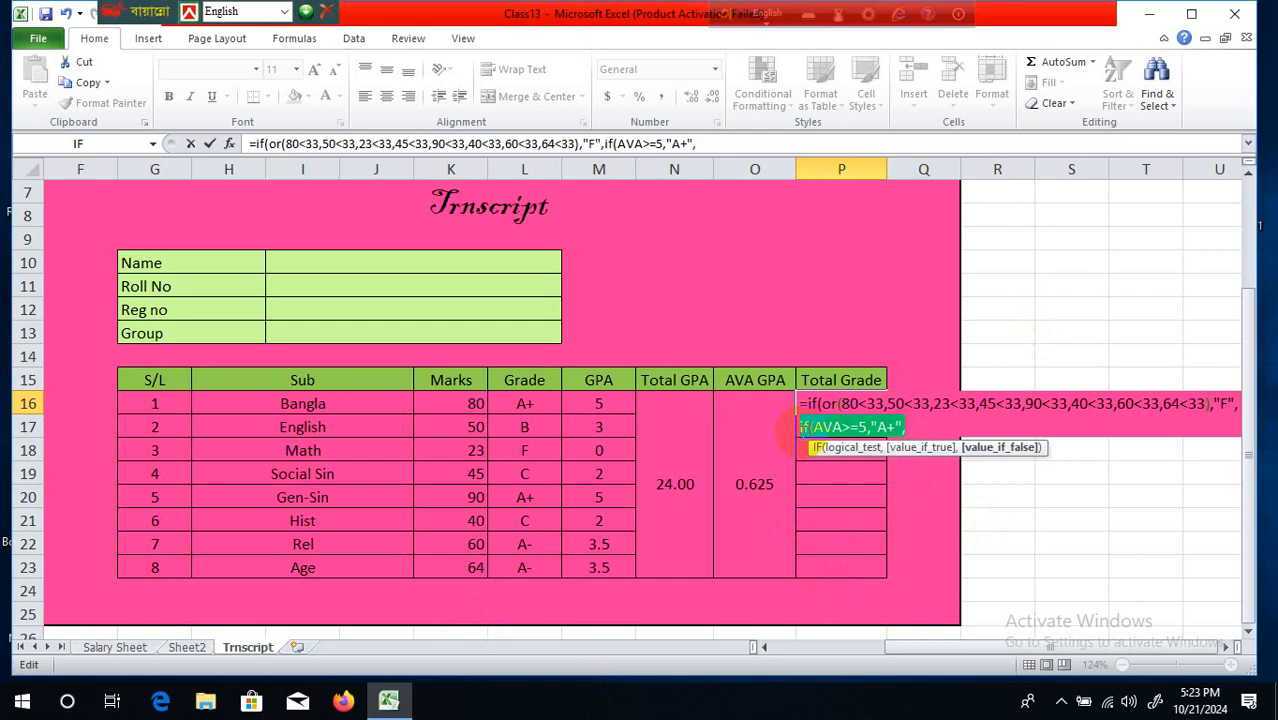
pyautogui.click(923, 431)
pyautogui.hotkey('ctrl', 'v')
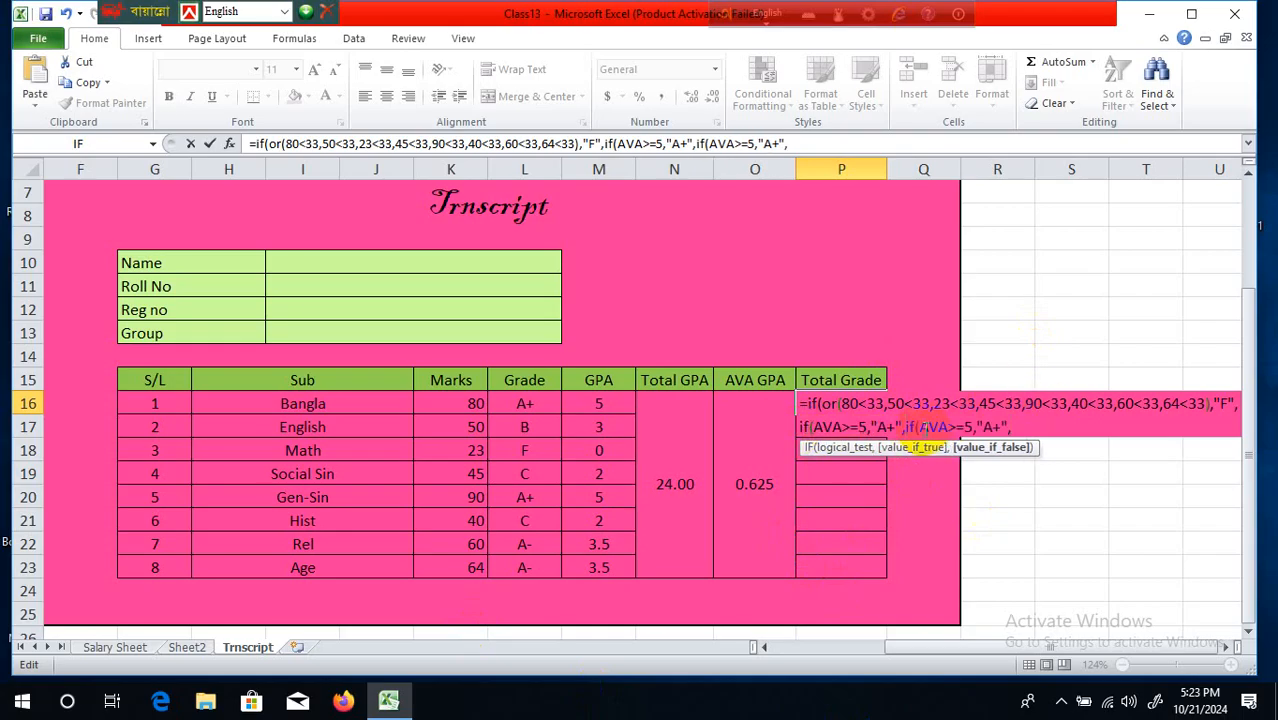
# Change the second nested IF's test to AVA>=4 and its value if true to "A"
pyautogui.moveTo(923, 430); pyautogui.dragTo(967, 428)
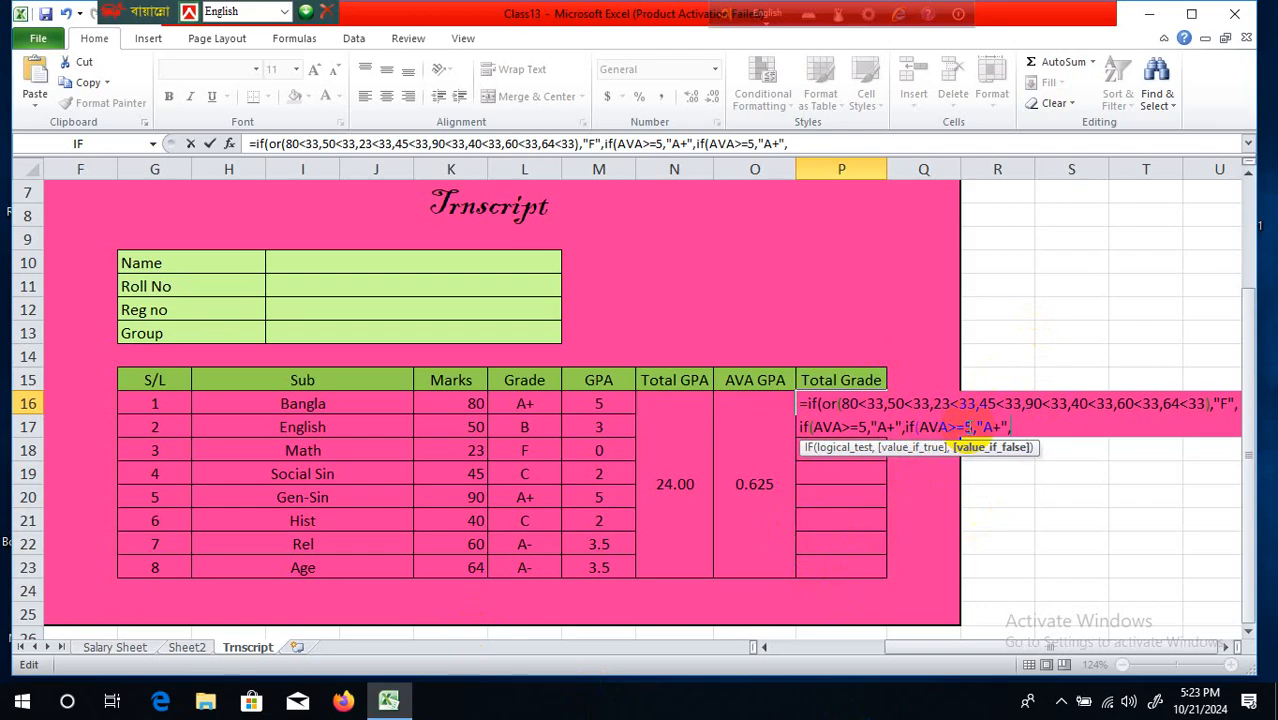
pyautogui.click(971, 428)
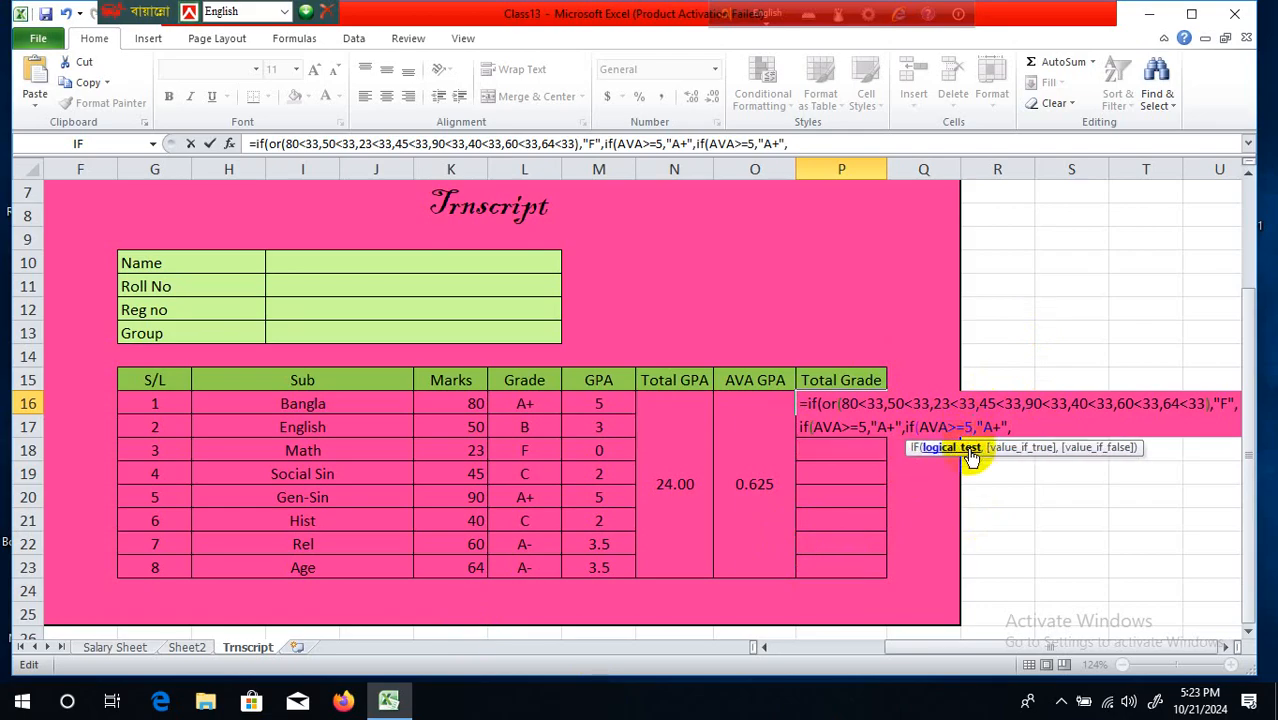
pyautogui.press('BackSpace')
pyautogui.write('4')
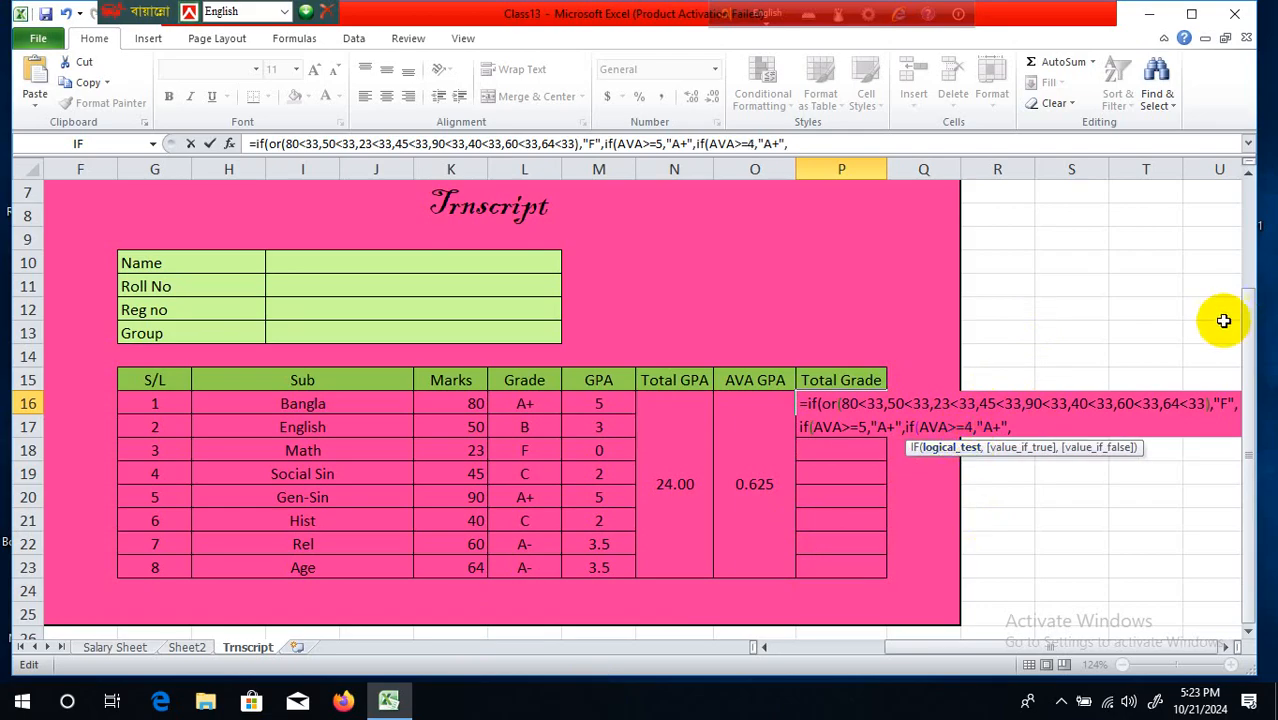
pyautogui.click(1170, 406)
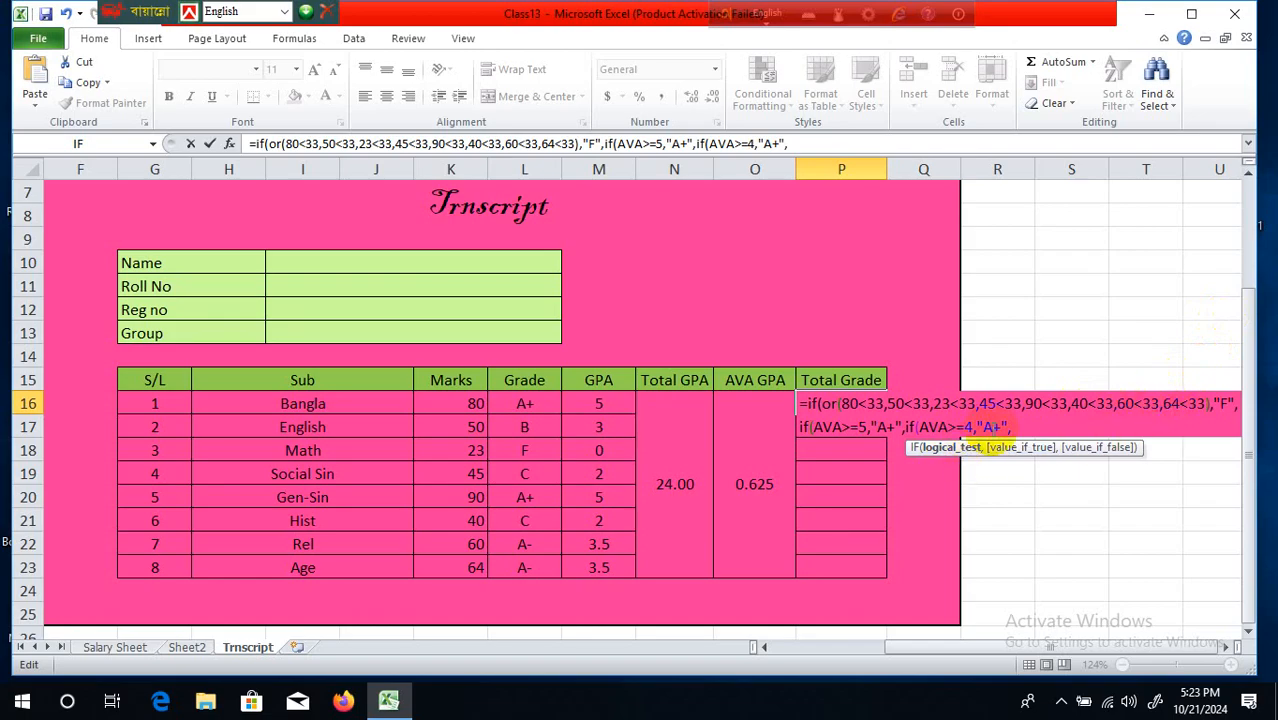
pyautogui.click(988, 430)
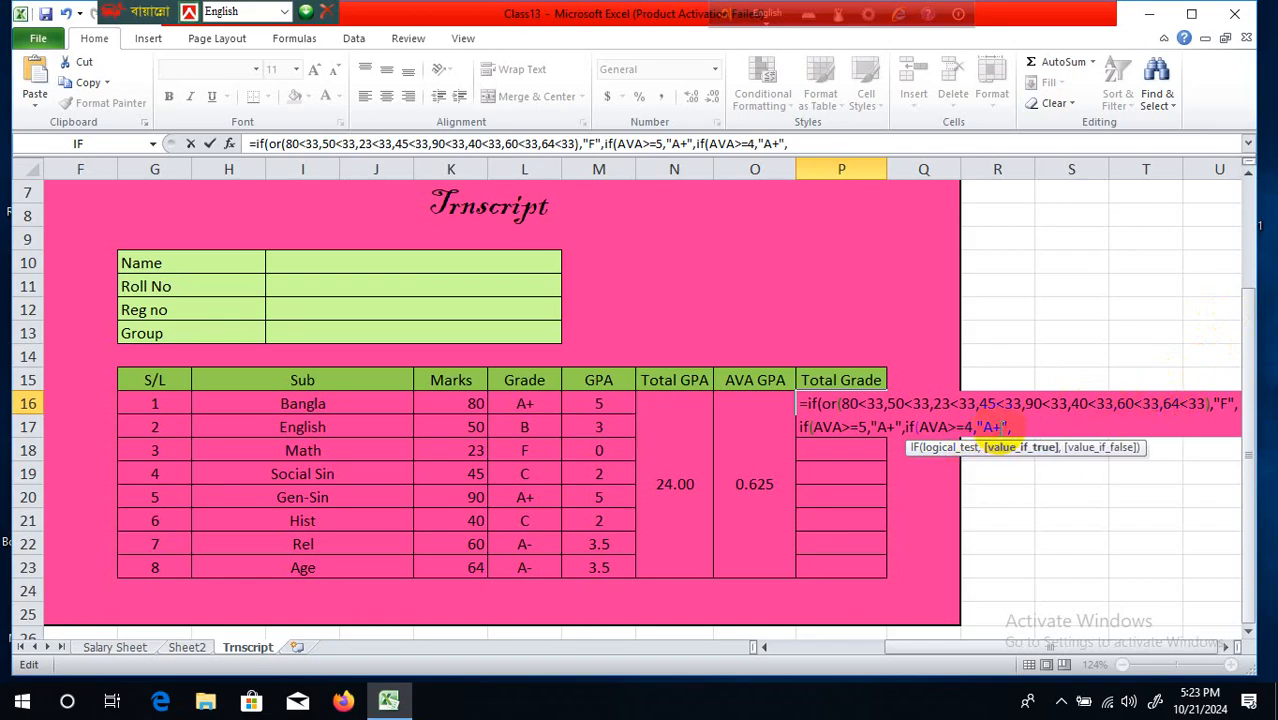
pyautogui.press('BackSpace')
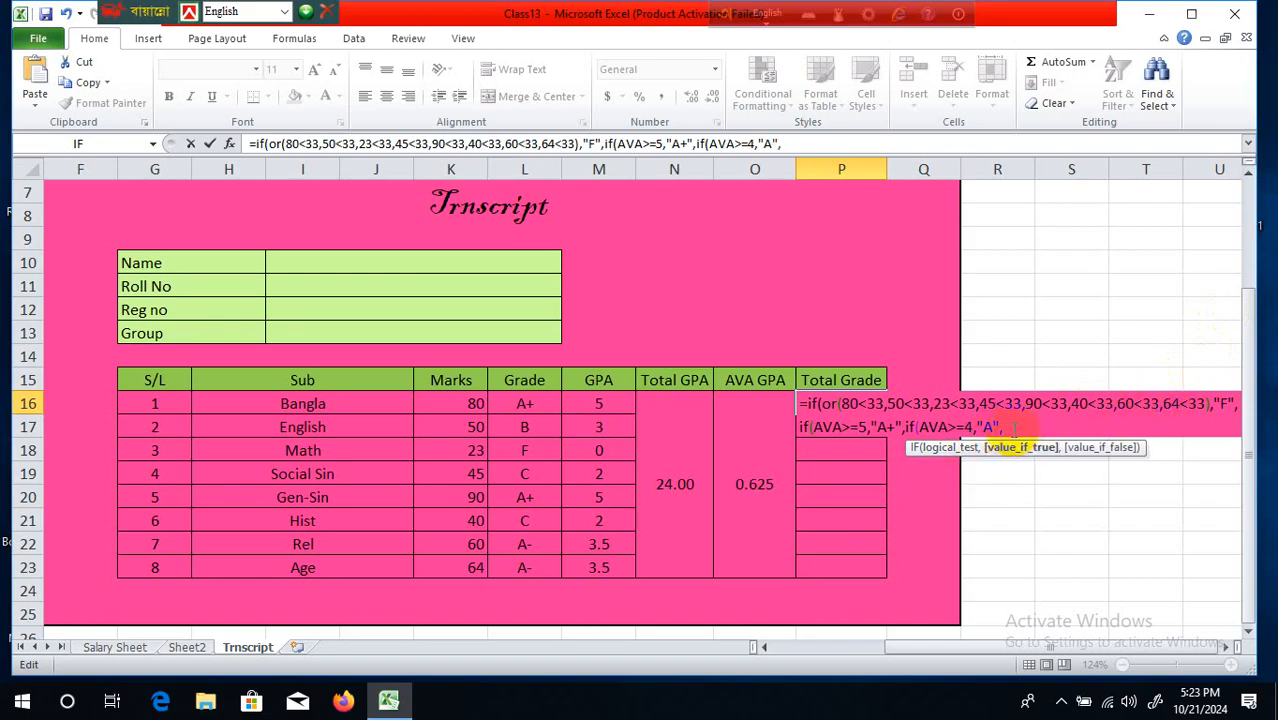
# Paste another copy of the IF segment at the formula's end and change it to if(AVA>=3.5,"A-",
pyautogui.click(1009, 430)
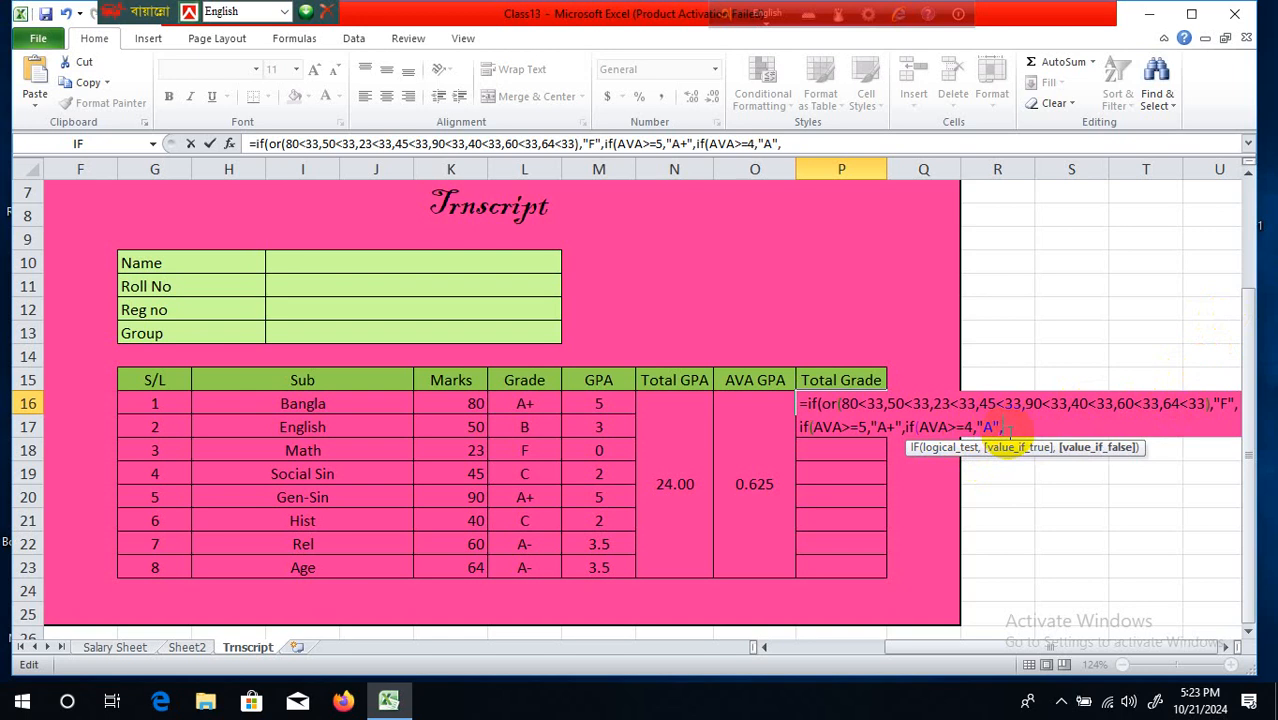
pyautogui.hotkey('ctrl', 'v')
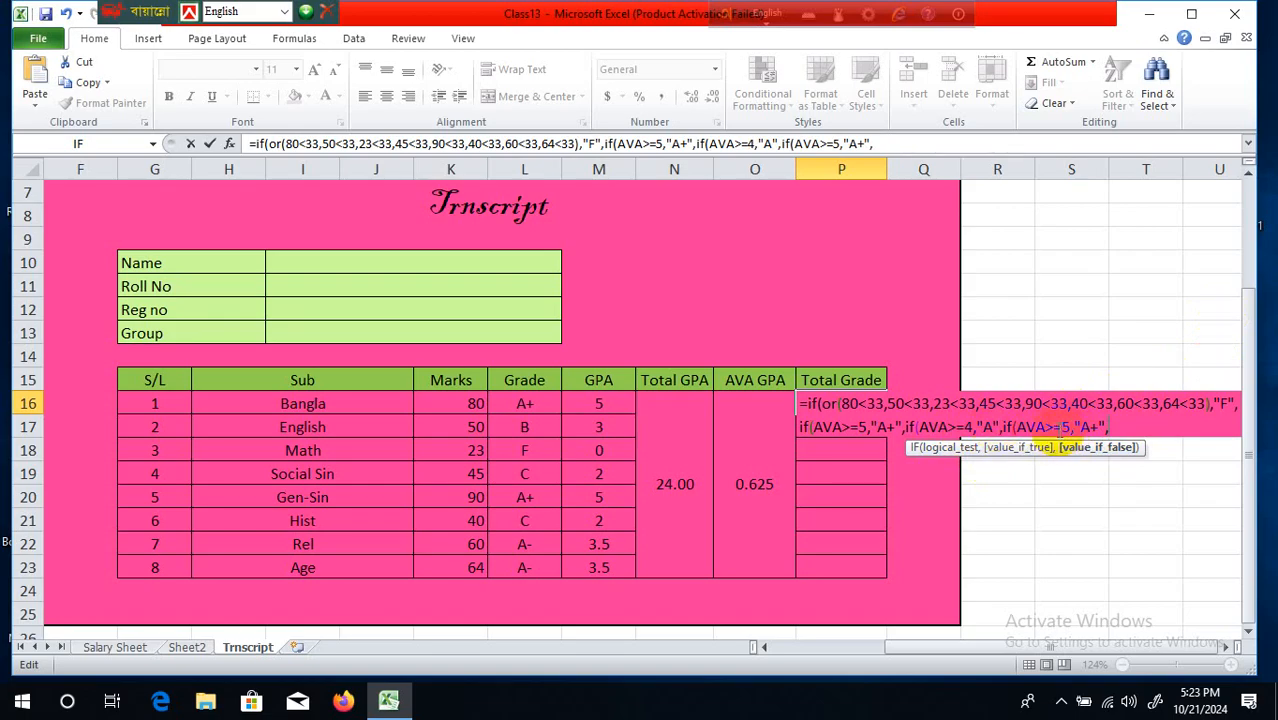
pyautogui.click(1062, 427)
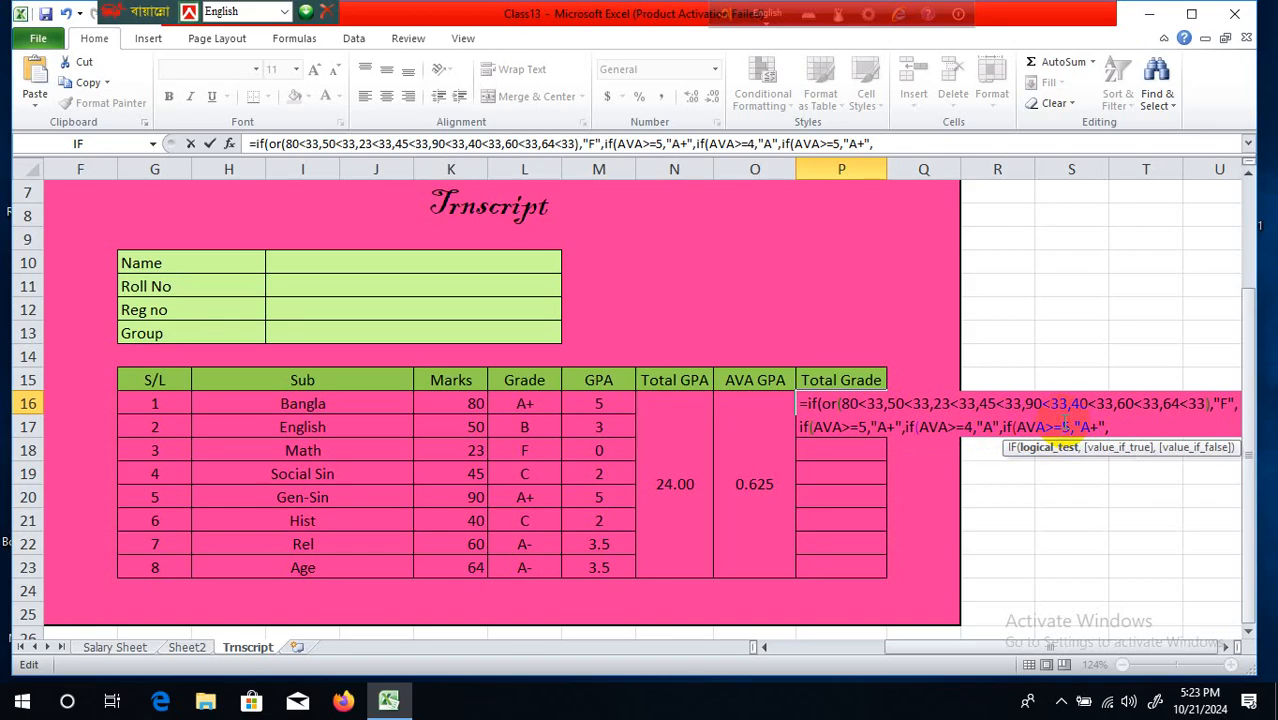
pyautogui.write('3.')
pyautogui.click(1111, 436)
pyautogui.press('BackSpace')
pyautogui.write('-')
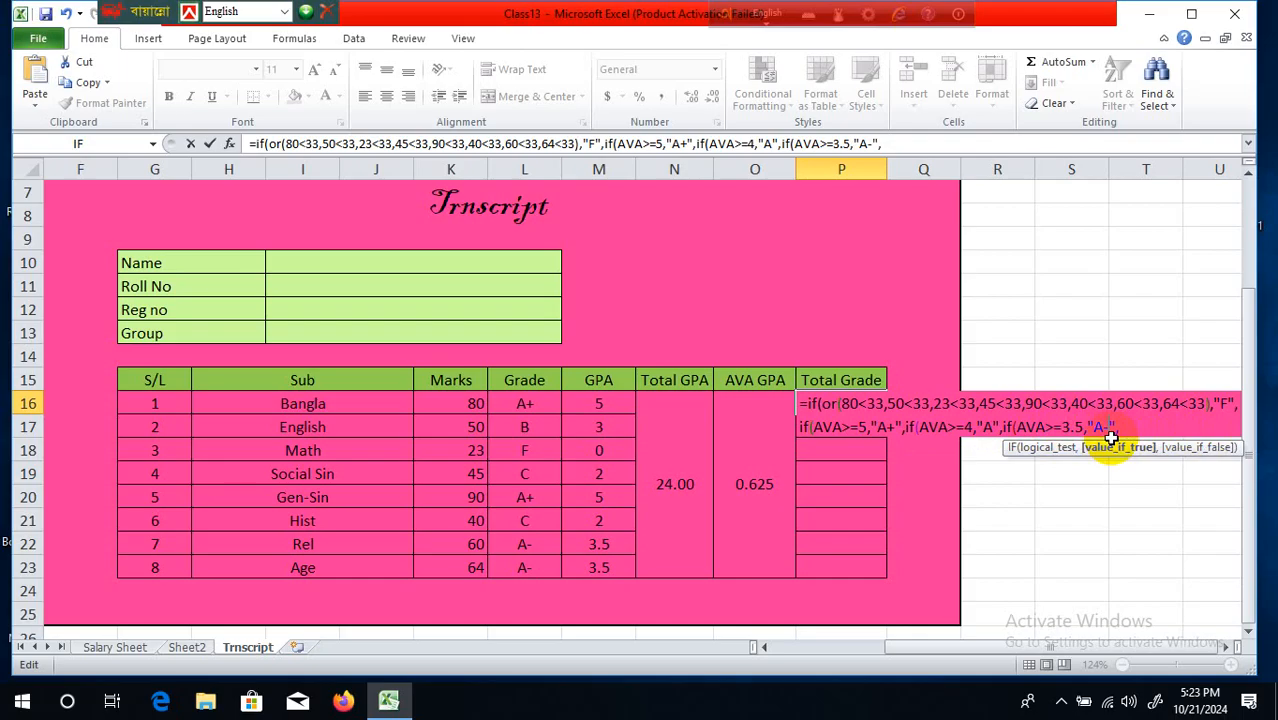
# Append another pasted IF segment to the formula and change it to if(AVA>=3,"B",
pyautogui.click(889, 145)
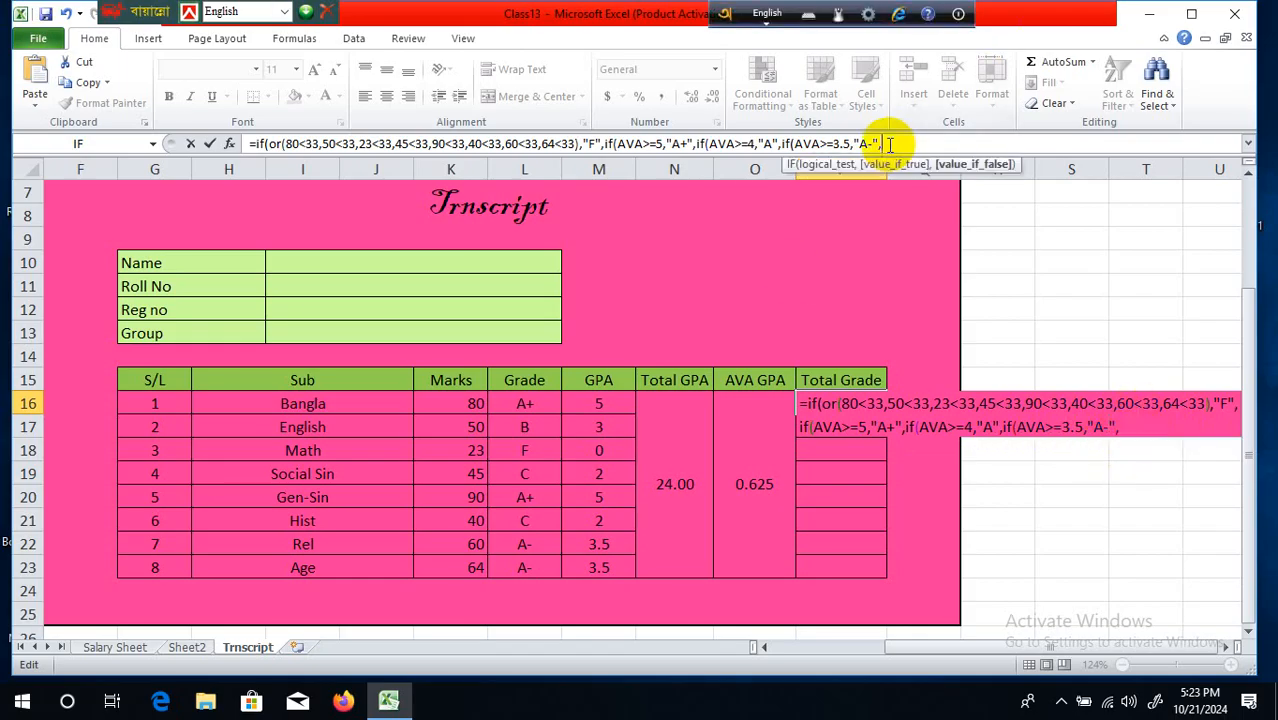
pyautogui.hotkey('ctrl', 'v')
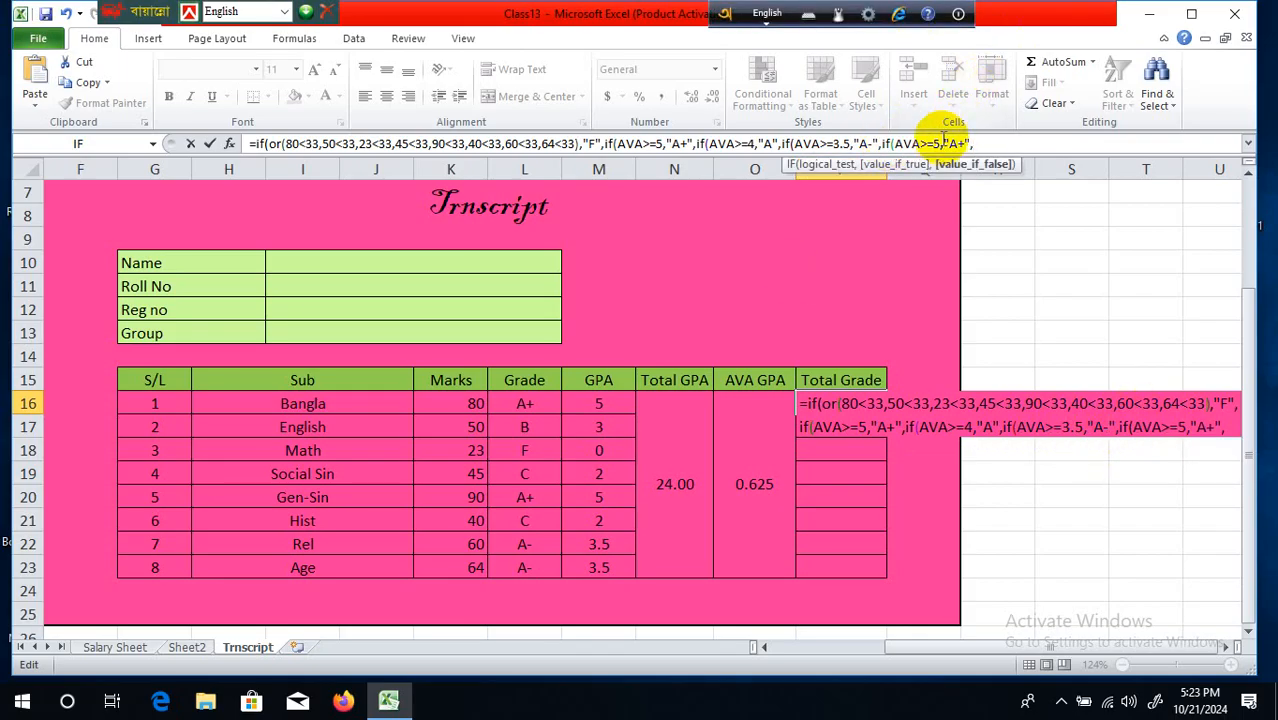
pyautogui.click(938, 145)
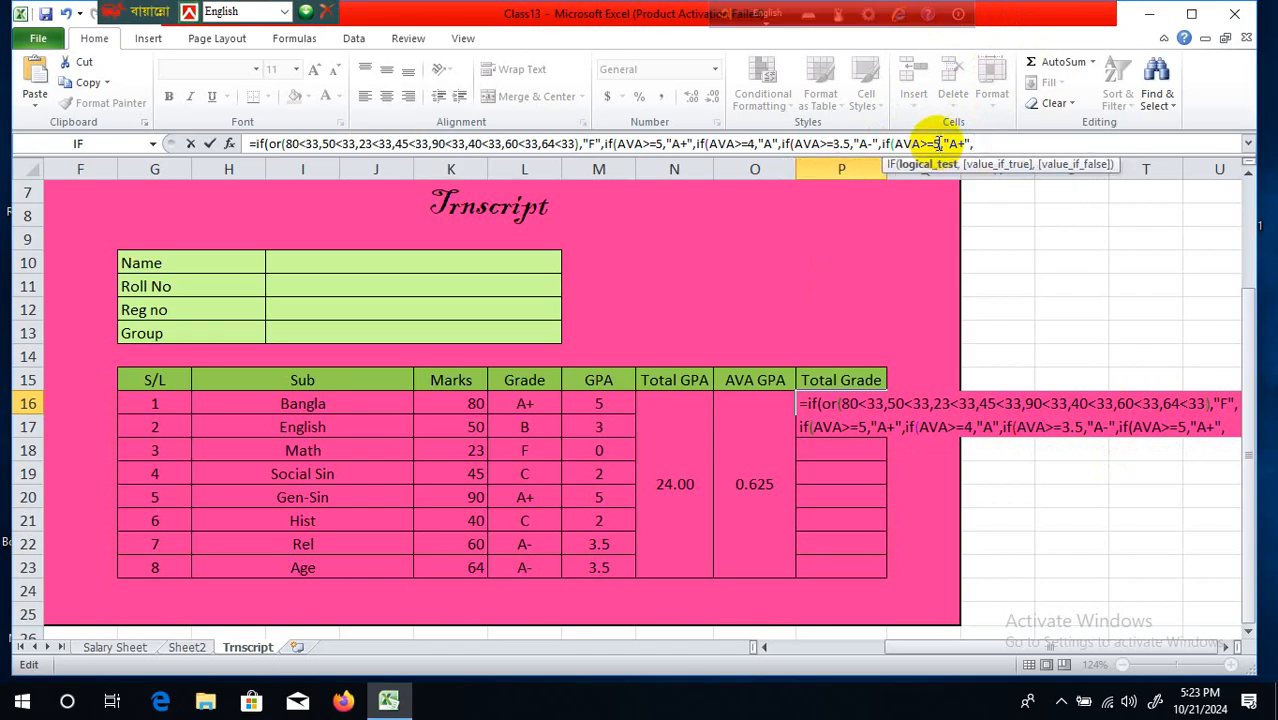
pyautogui.press('BackSpace')
pyautogui.write('3')
pyautogui.click(962, 146)
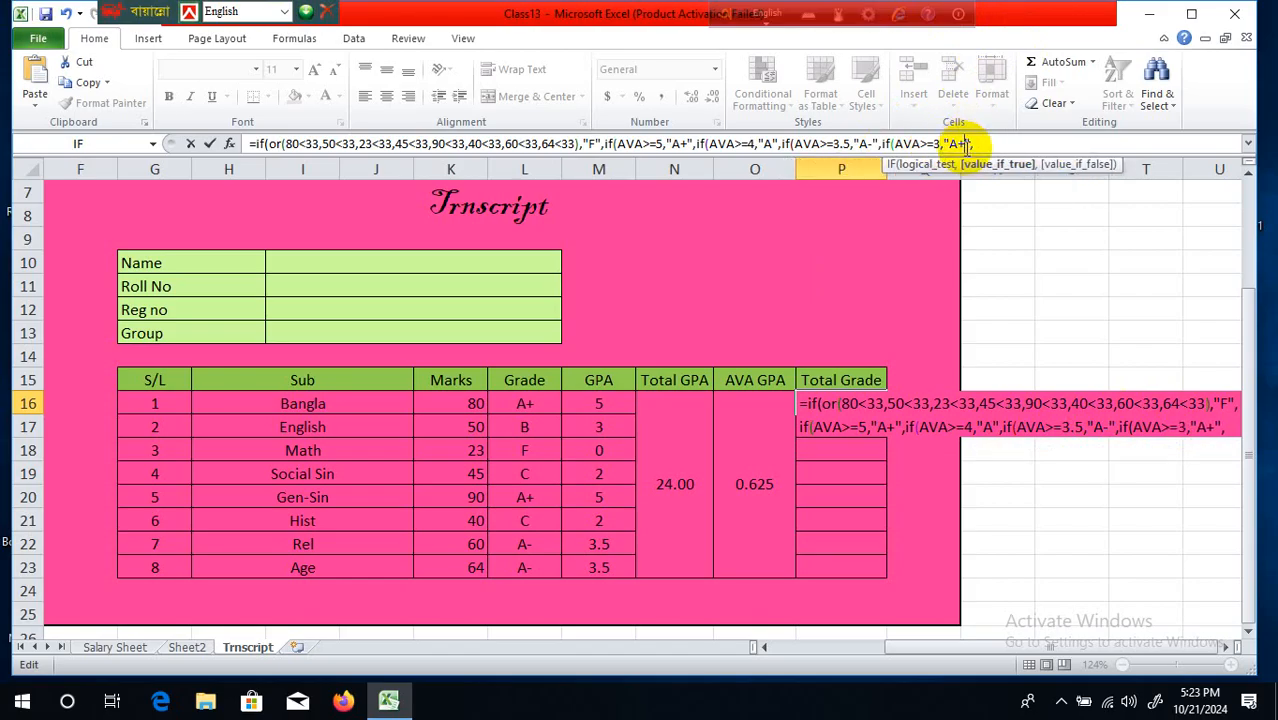
pyautogui.press('BackSpace')
pyautogui.press('BackSpace')
pyautogui.write('B')
# Add a further copy of the IF segment after the "B" condition, with test AVA>=2 and value "C"
pyautogui.press('Right')
pyautogui.press('Right')
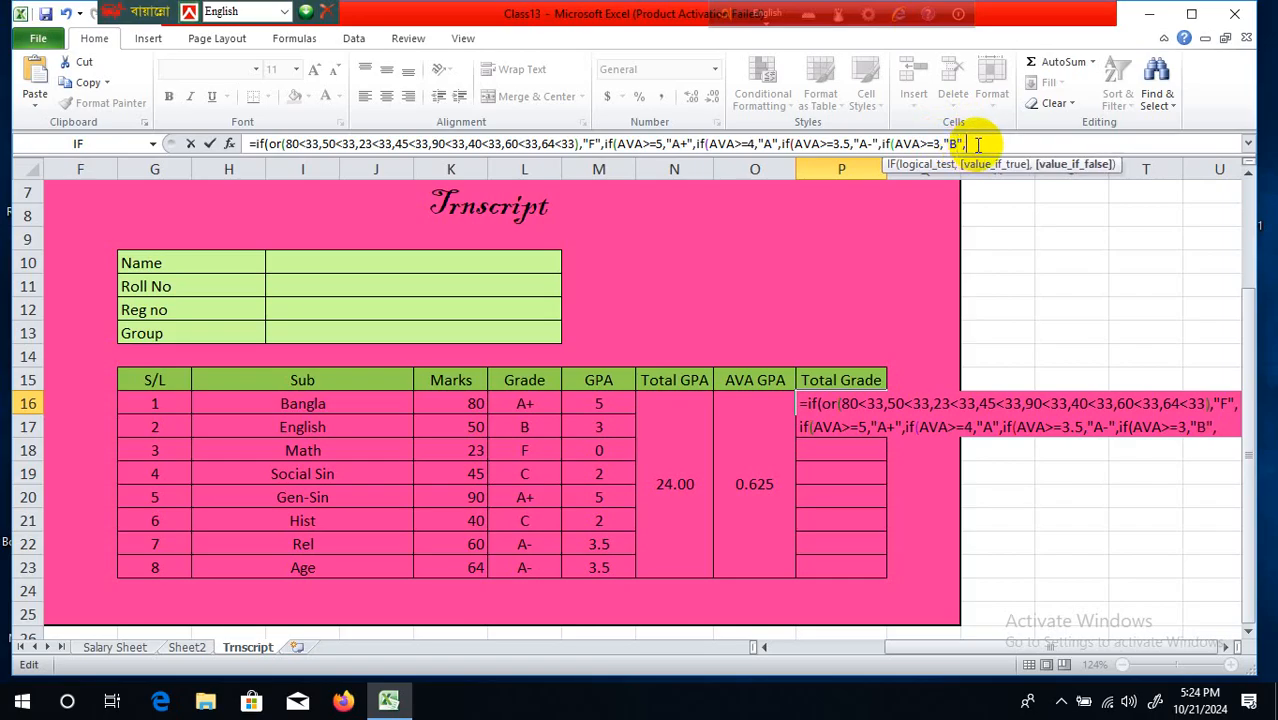
pyautogui.hotkey('ctrl', 'v')
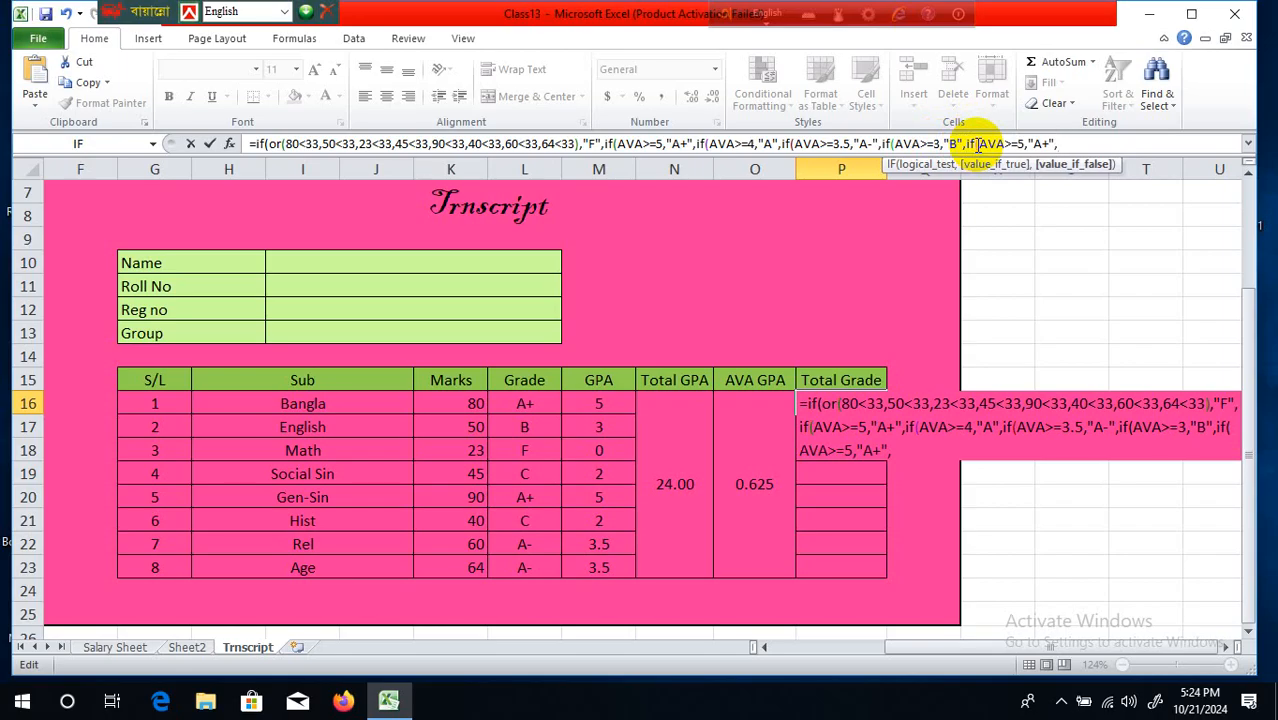
pyautogui.click(1020, 143)
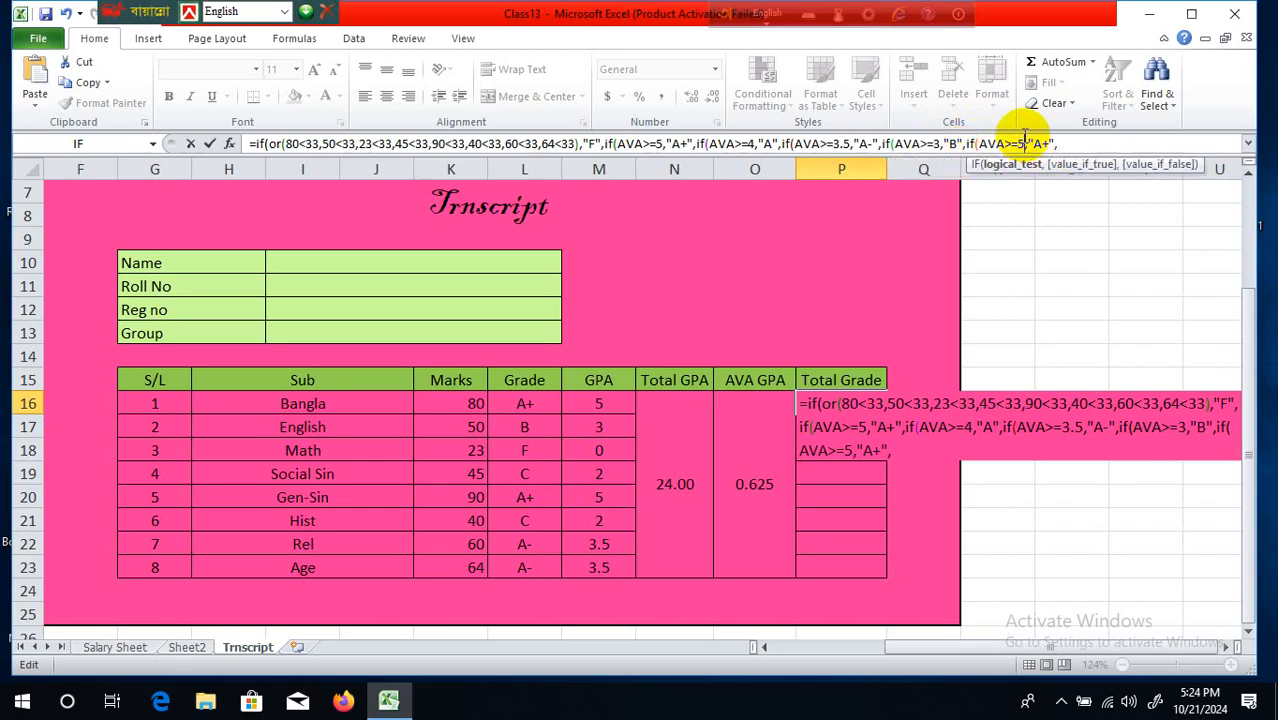
pyautogui.press('BackSpace')
pyautogui.write('2')
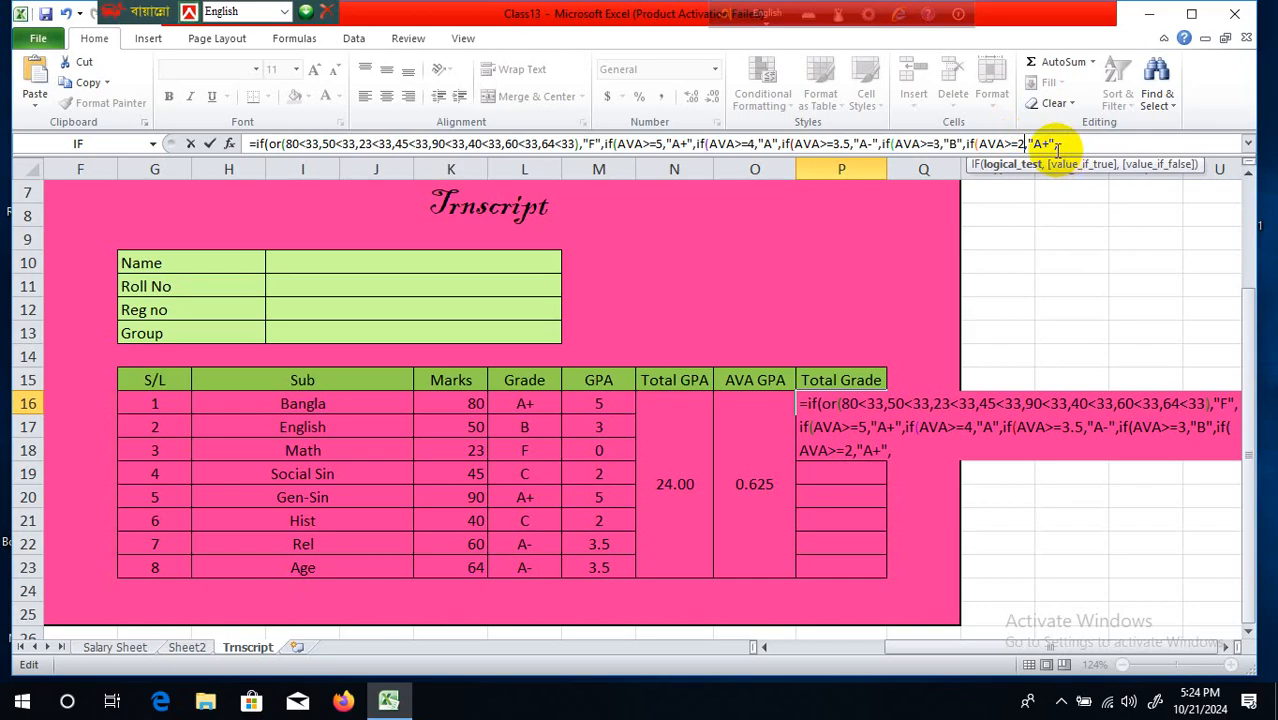
pyautogui.click(1045, 143)
pyautogui.press('BackSpace')
pyautogui.press('BackSpace')
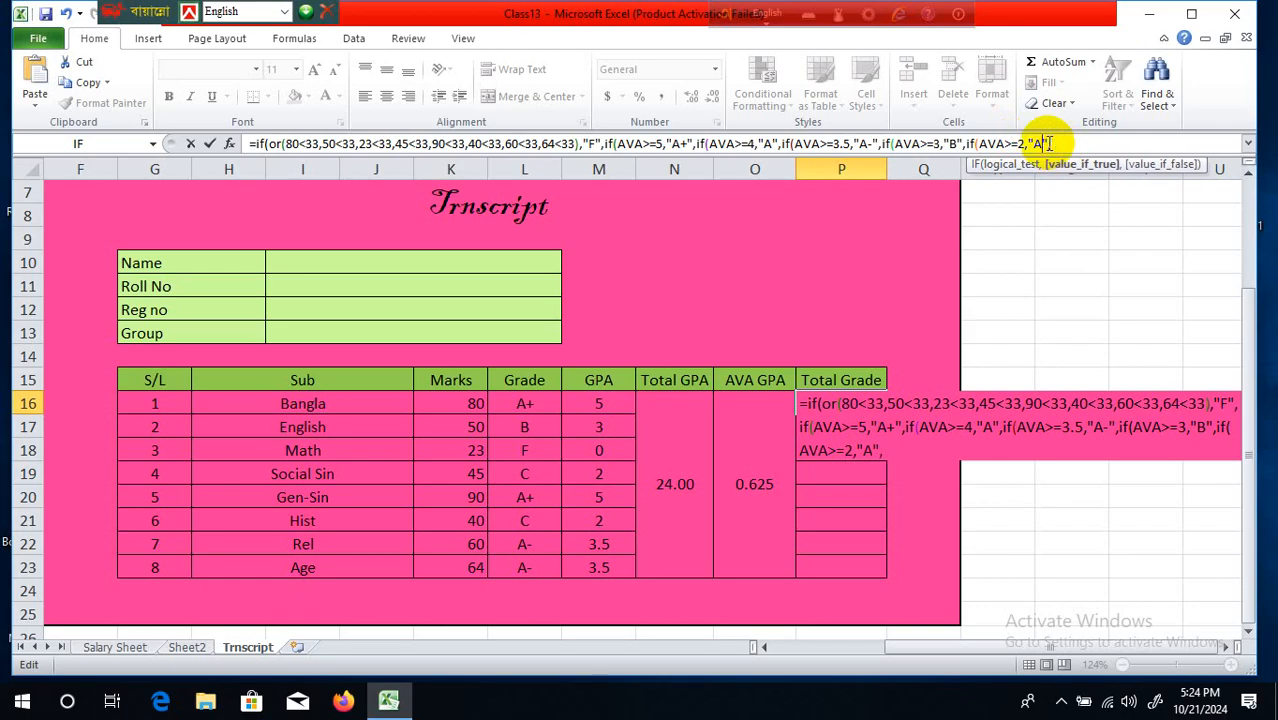
pyautogui.write('C')
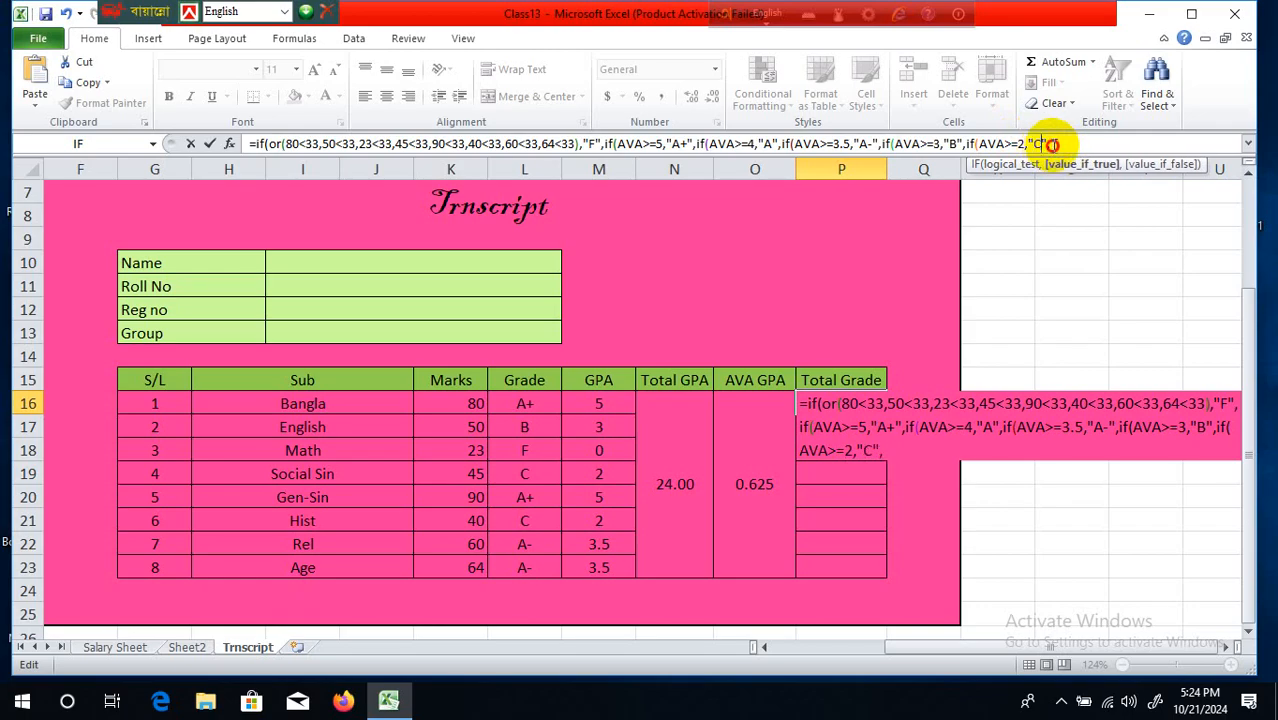
# Append the next IF segment after the "C" condition, with test AVA>=1 and "D" as its value if true
pyautogui.click(1053, 143)
pyautogui.write('if(AVA>=5,"A+",')
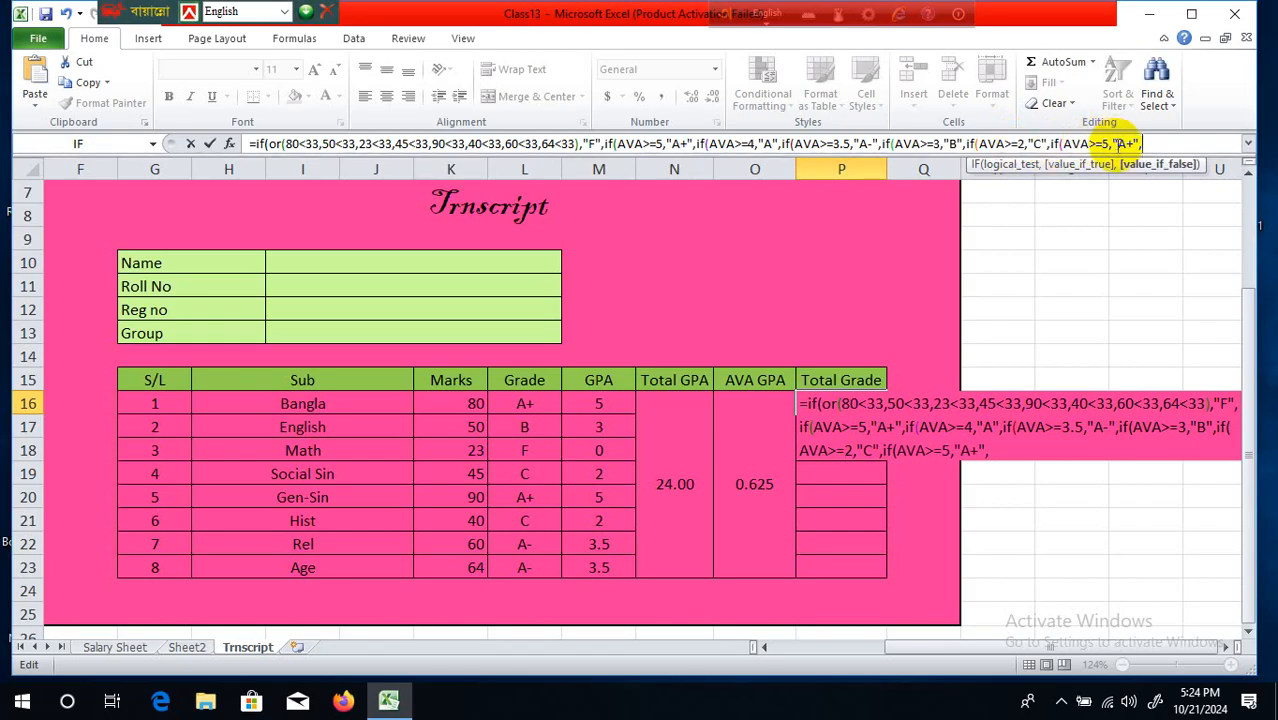
pyautogui.click(1107, 143)
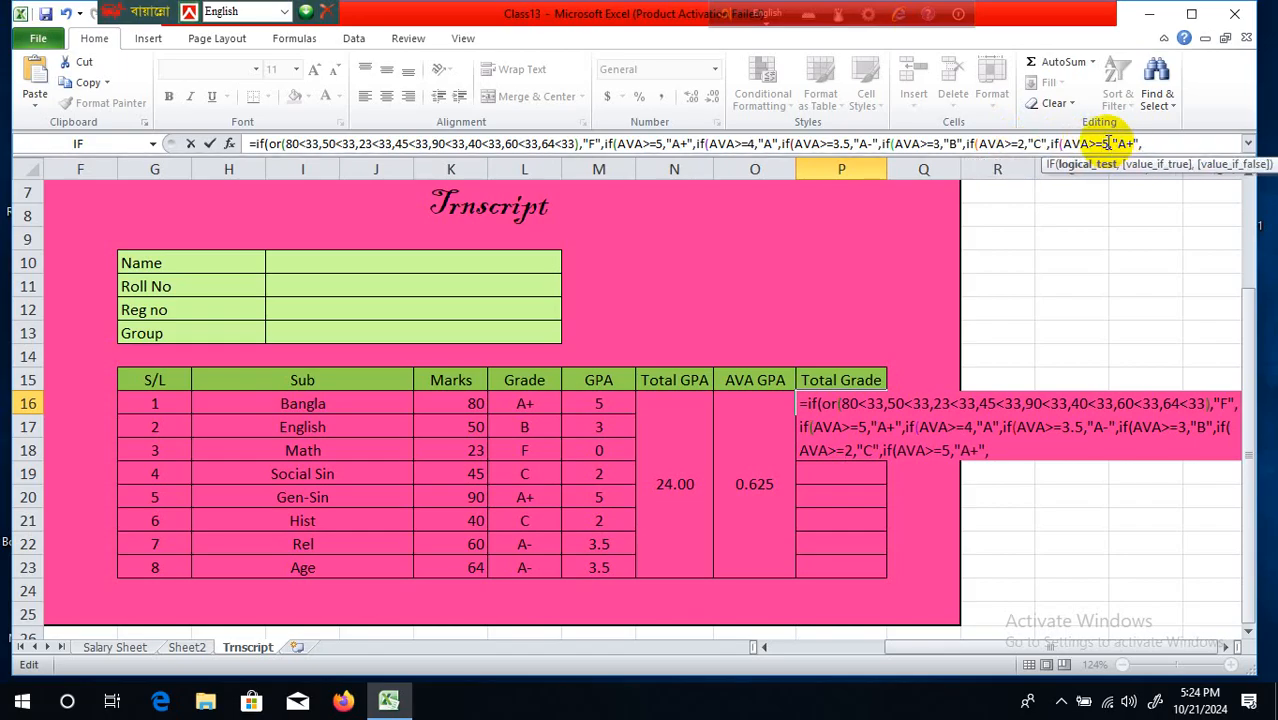
pyautogui.press('BackSpace')
pyautogui.write('1')
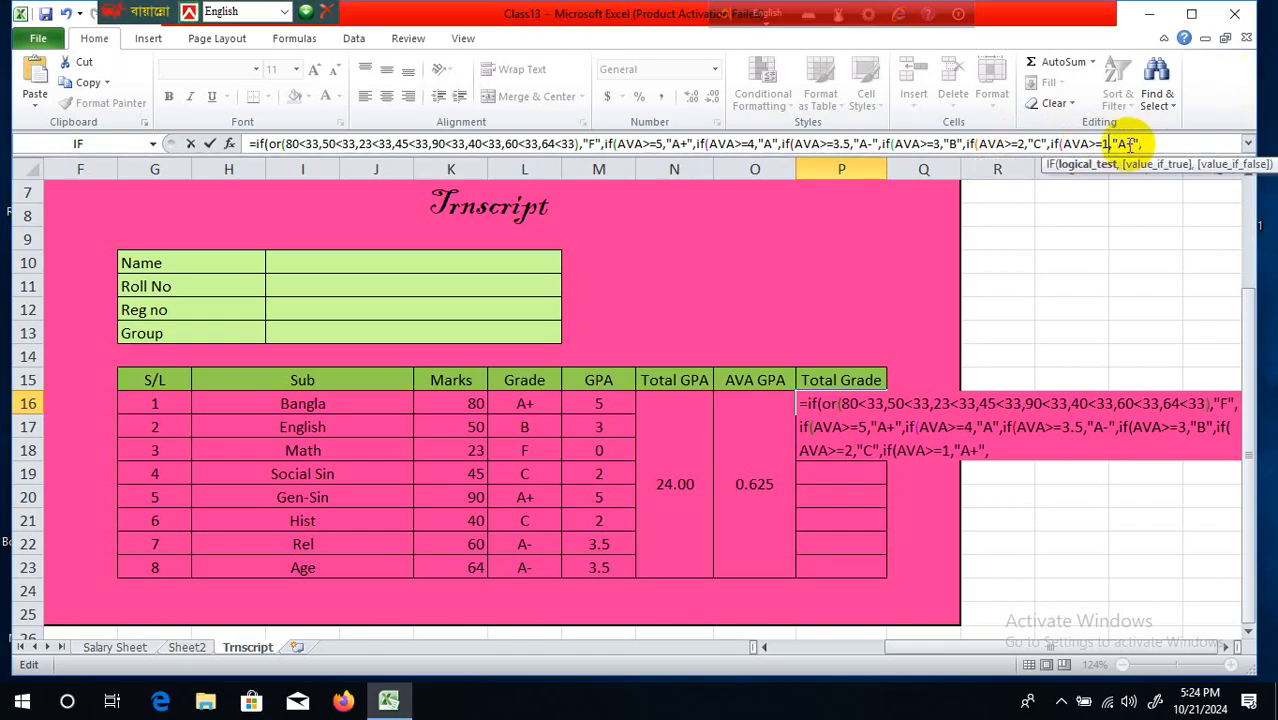
pyautogui.click(1132, 143)
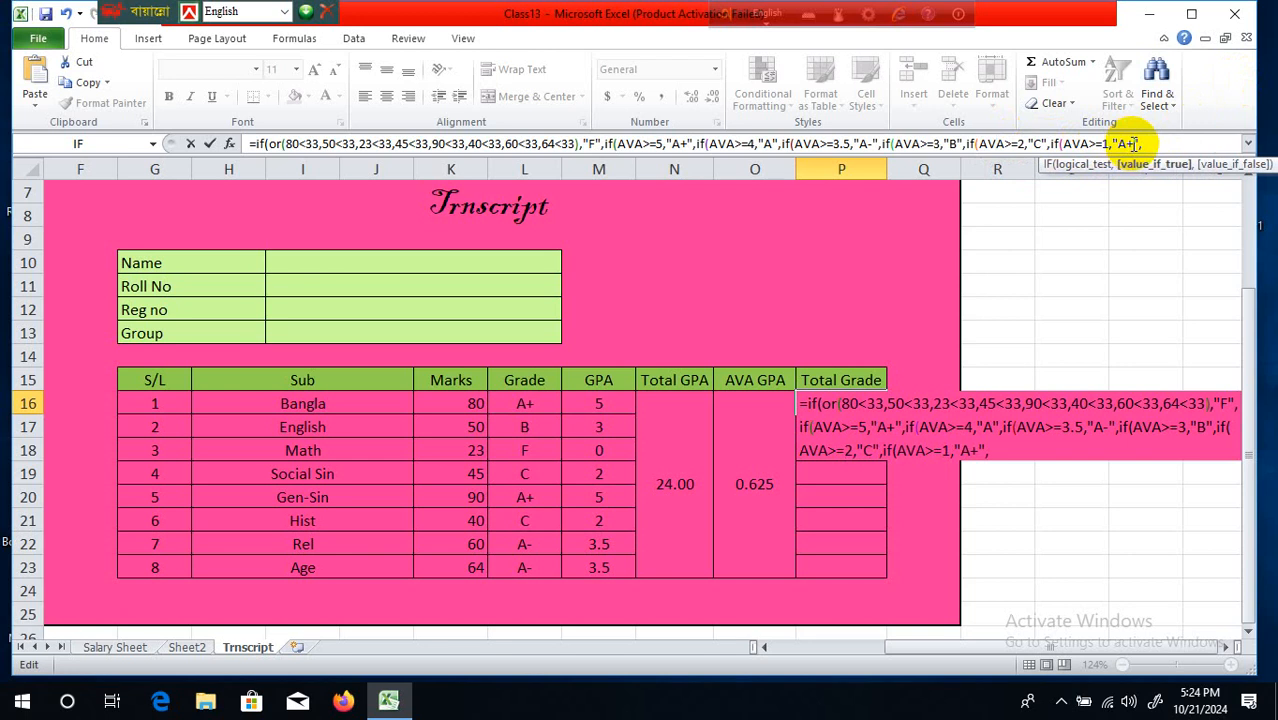
pyautogui.press('BackSpace')
pyautogui.press('BackSpace')
pyautogui.write('B')
pyautogui.click(1139, 143)
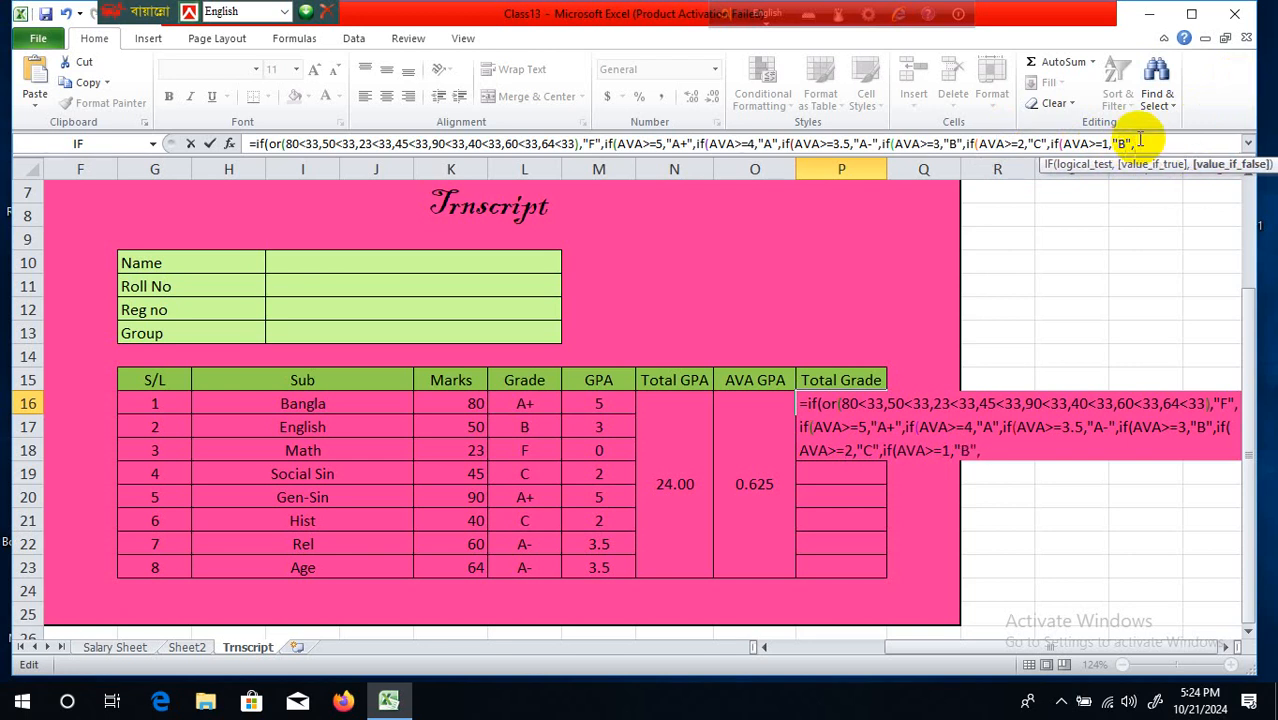
pyautogui.click(1125, 143)
pyautogui.press('BackSpace')
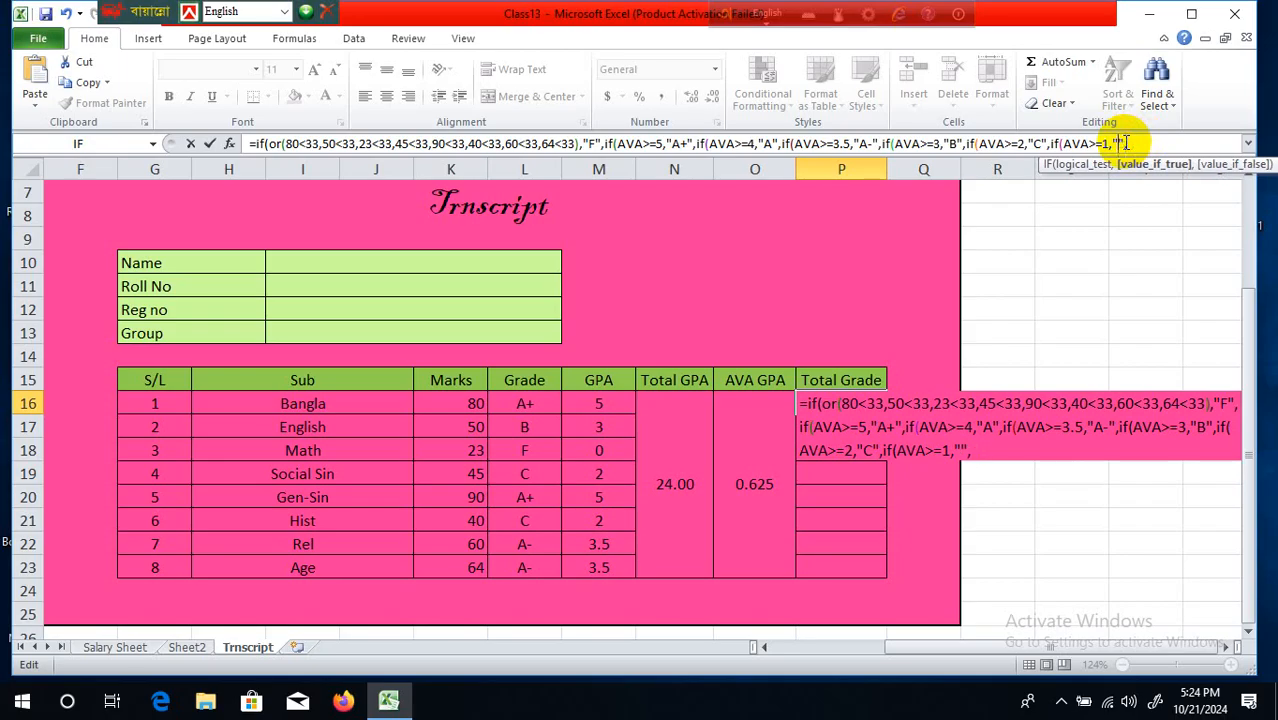
pyautogui.write('D')
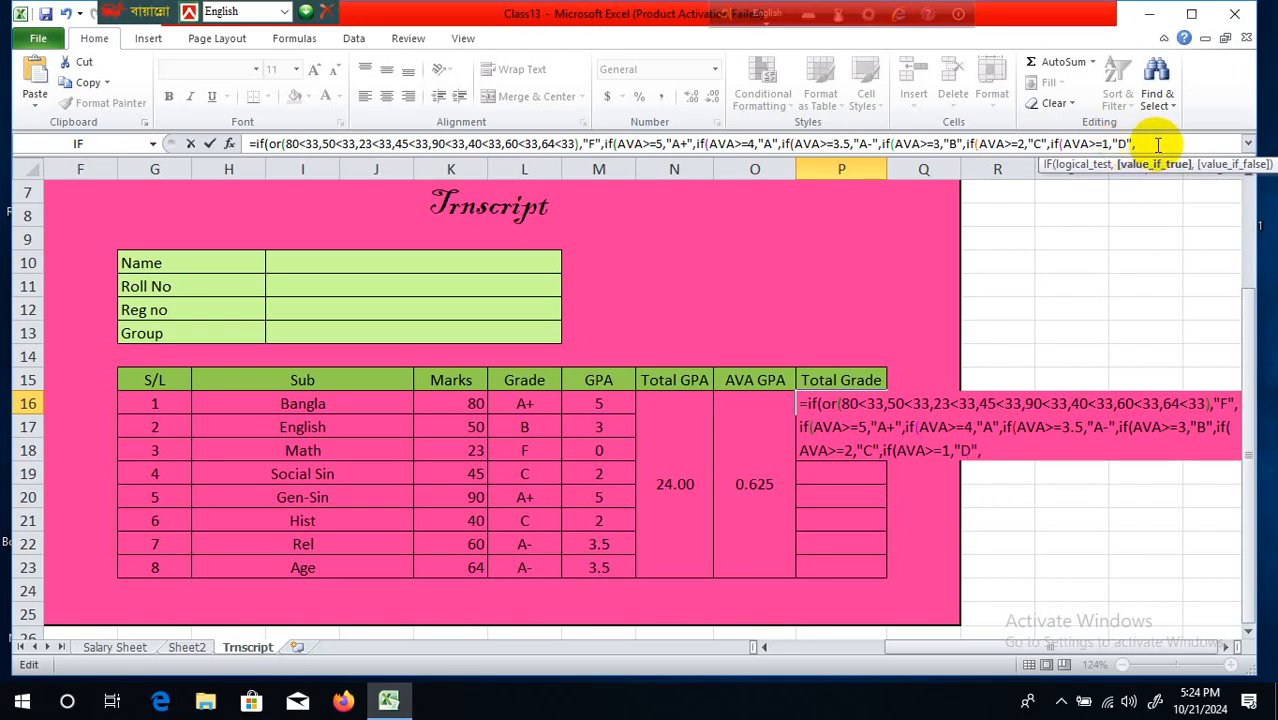
# Append a last IF segment with test AVA>=0 and value "F", and remove the formula's trailing comma
pyautogui.click(1146, 145)
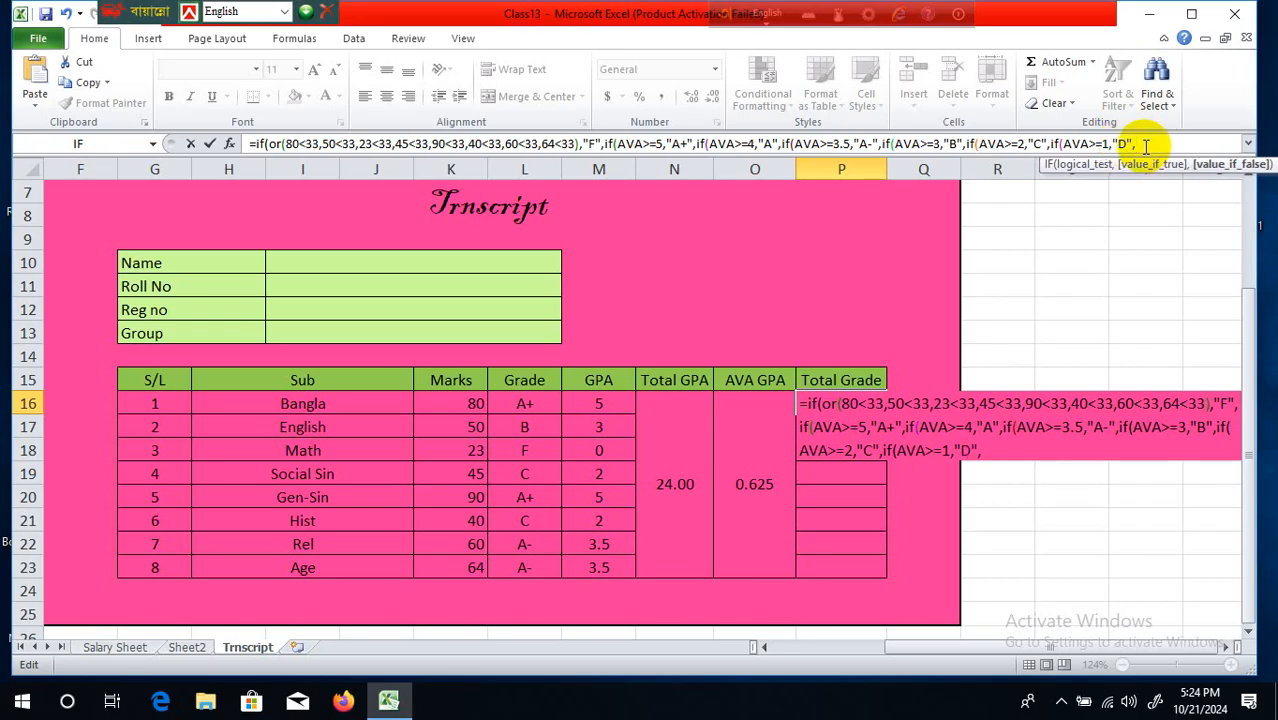
pyautogui.write('if(AVA>=5,"A+",')
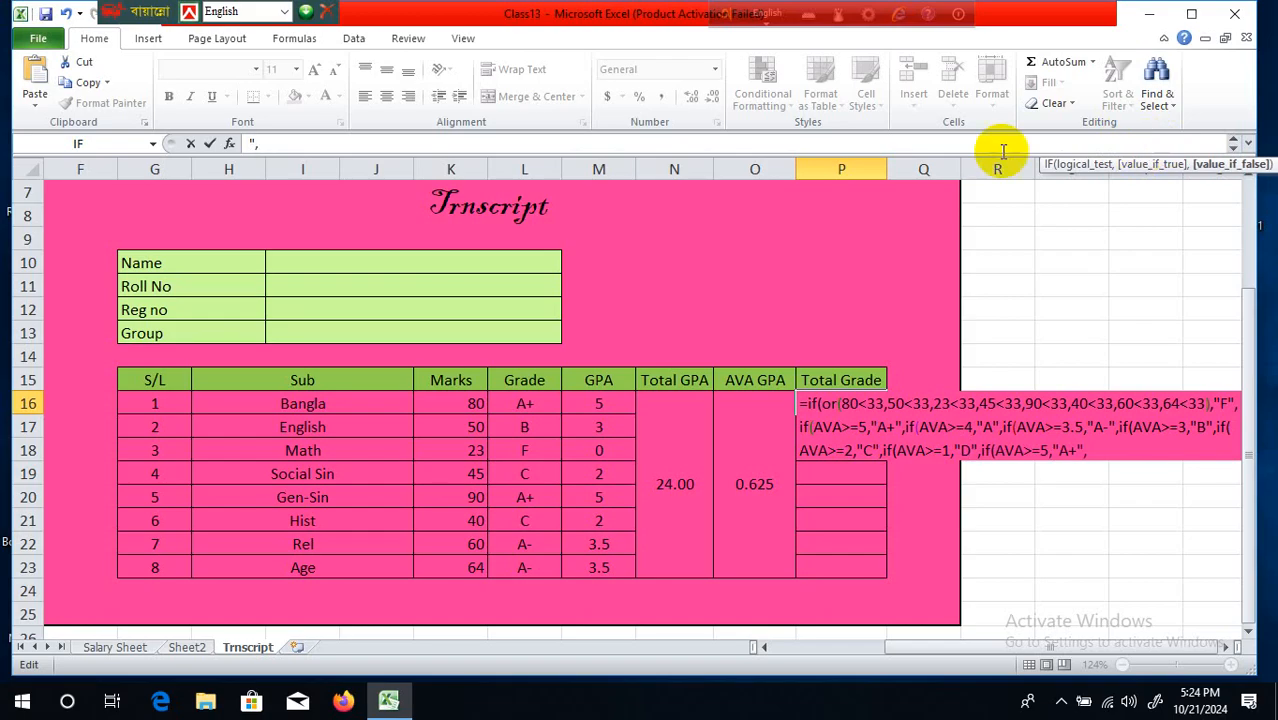
pyautogui.doubleClick(1045, 451)
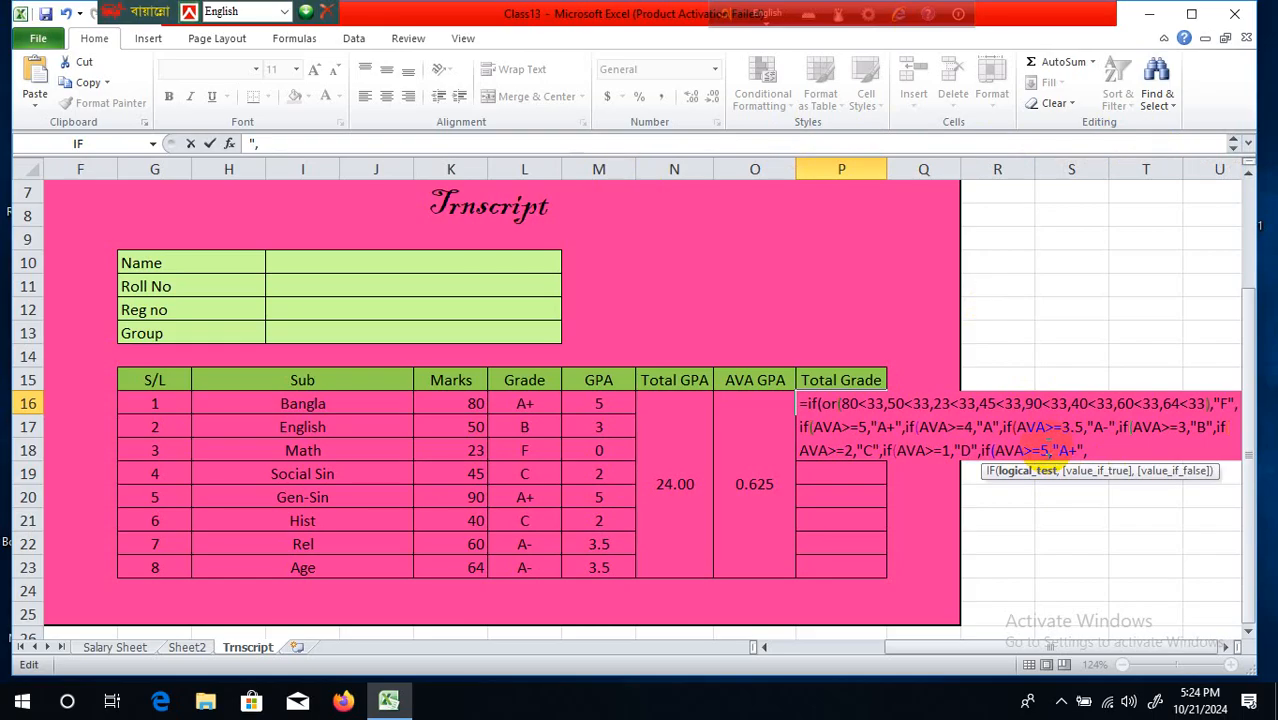
pyautogui.press('BackSpace')
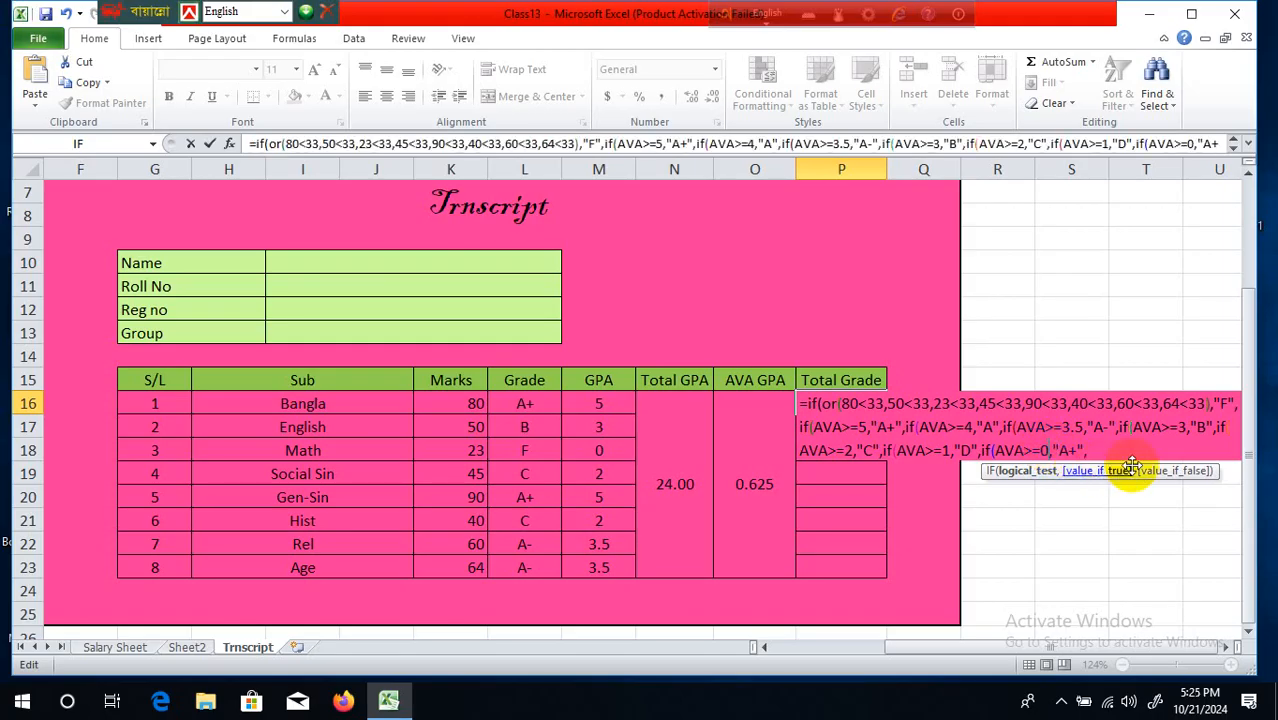
pyautogui.click(1080, 452)
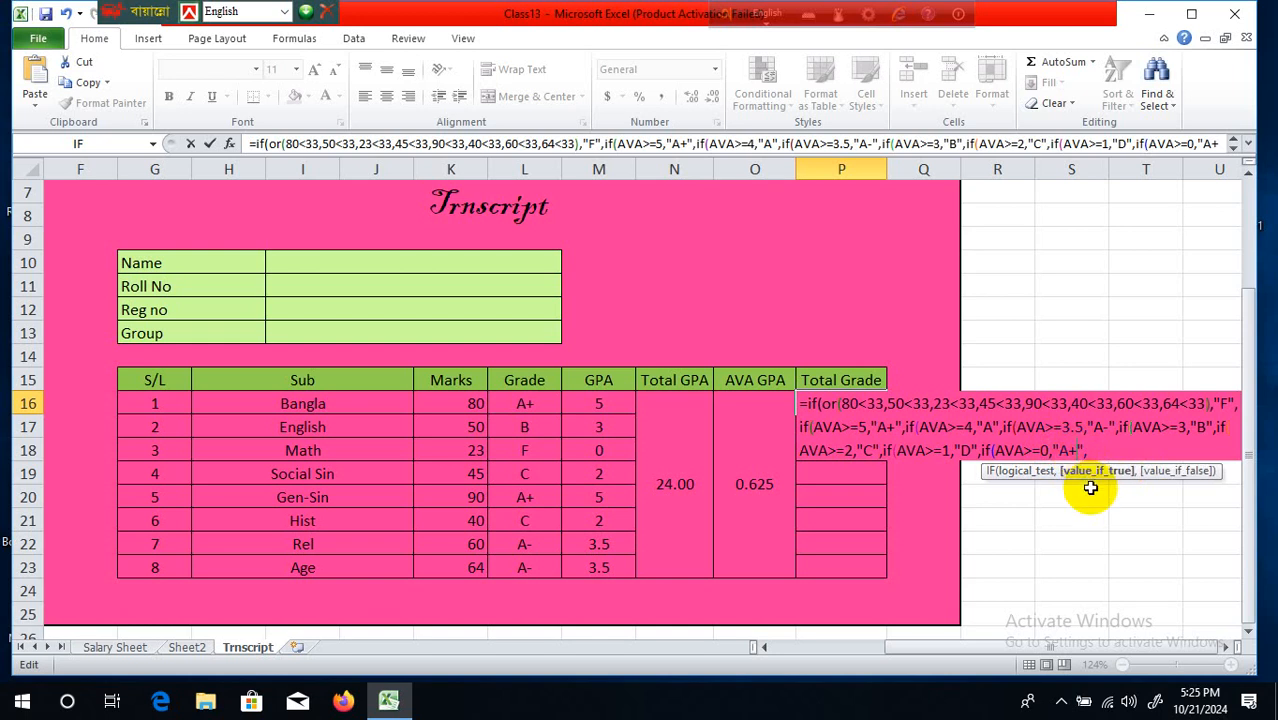
pyautogui.press('BackSpace')
pyautogui.press('BackSpace')
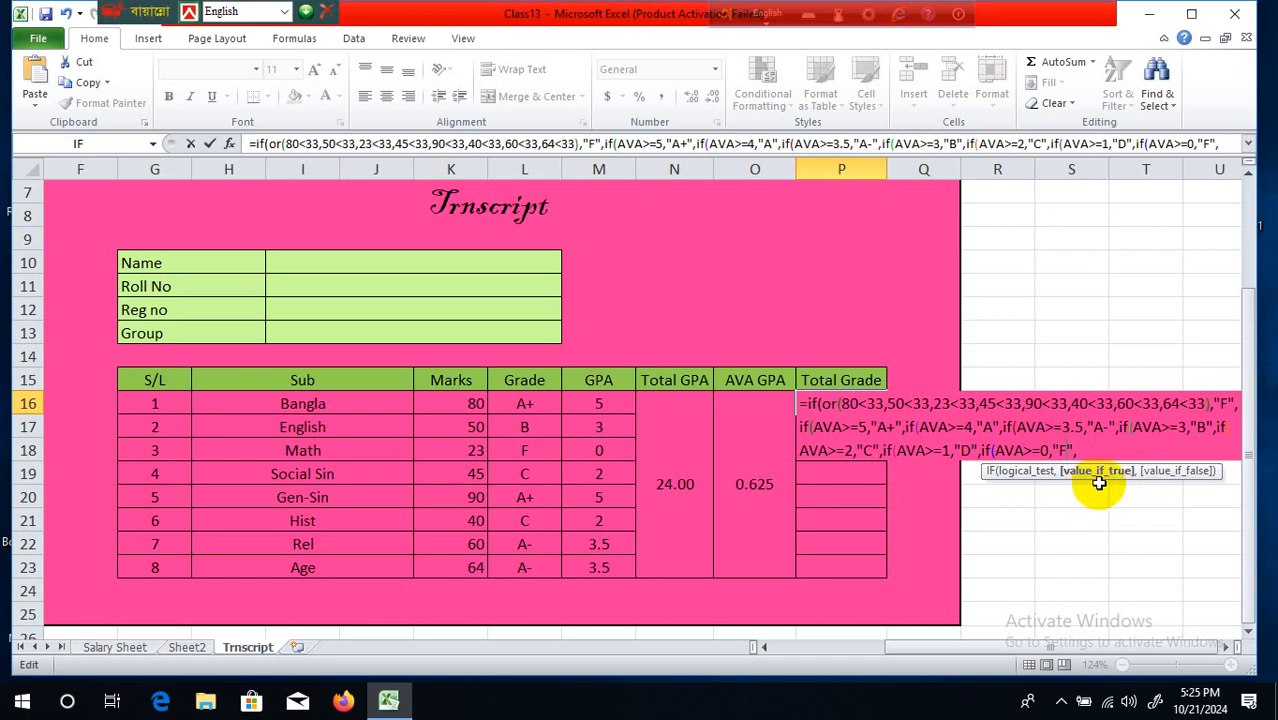
pyautogui.click(1098, 455)
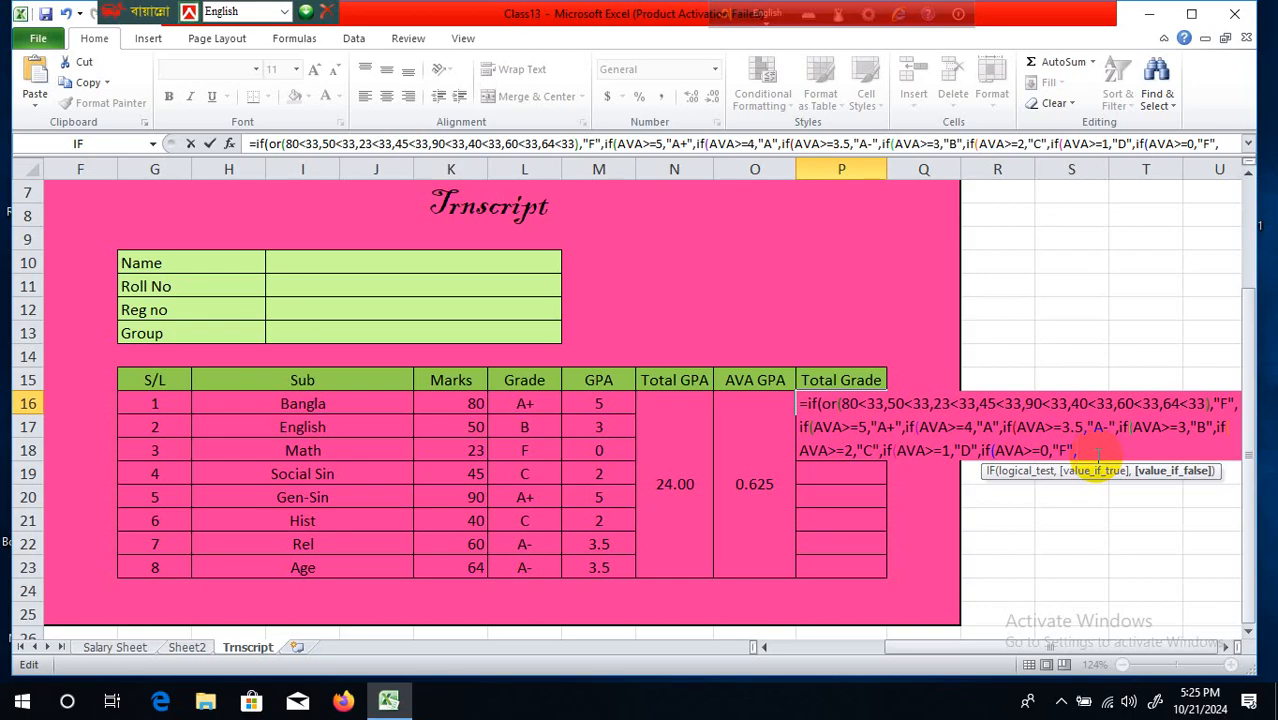
pyautogui.press('BackSpace')
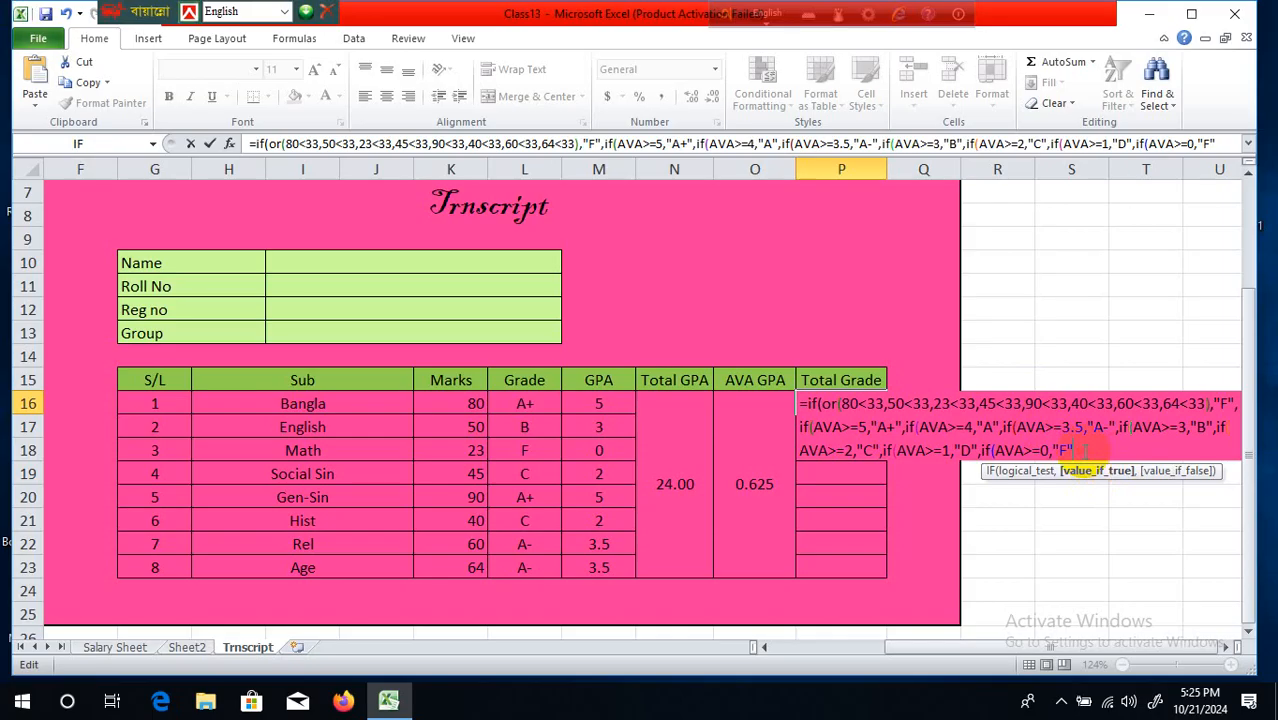
# Close the nested Total Grade formula with eight closing parentheses and enter it in P16
pyautogui.write(')')
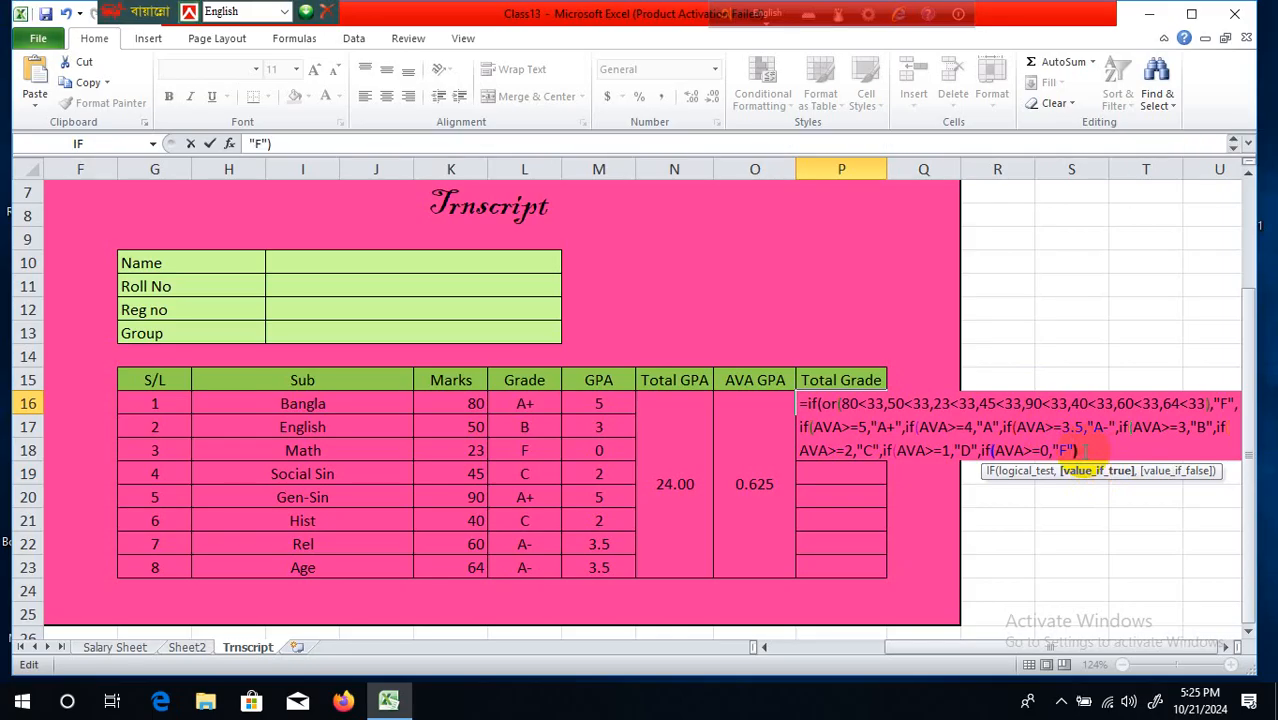
pyautogui.write(')))')
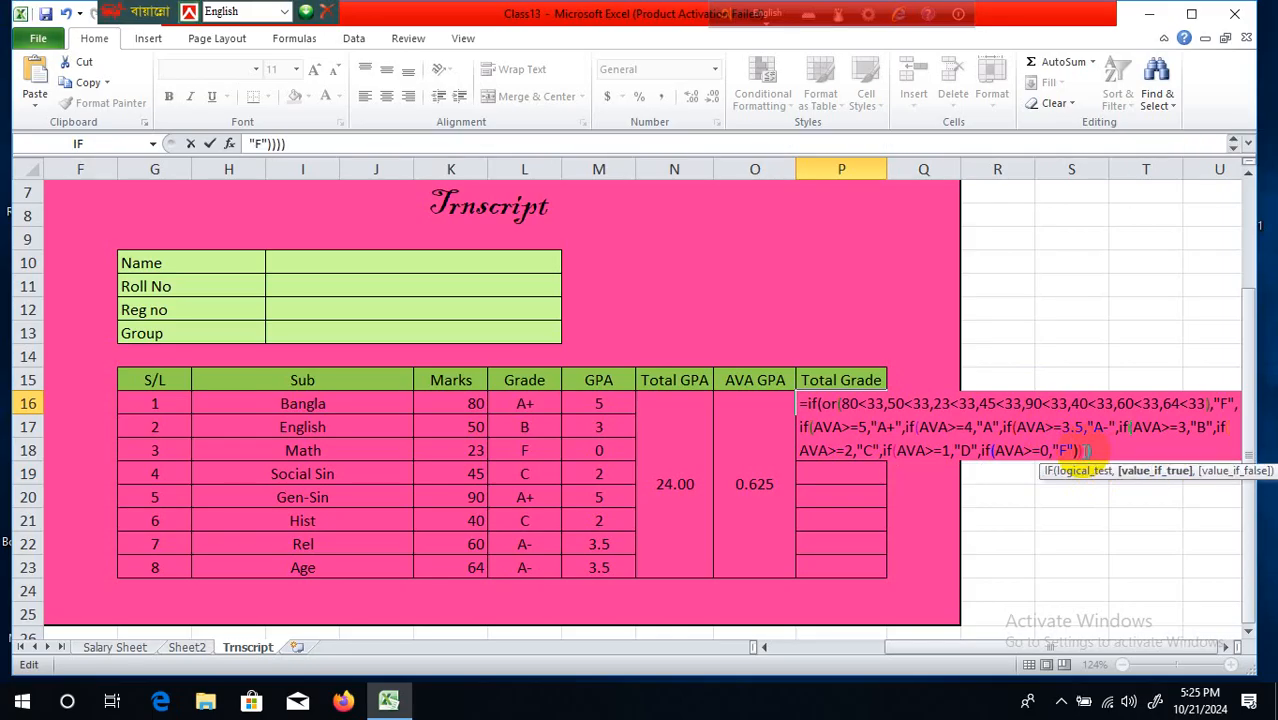
pyautogui.write(')))')
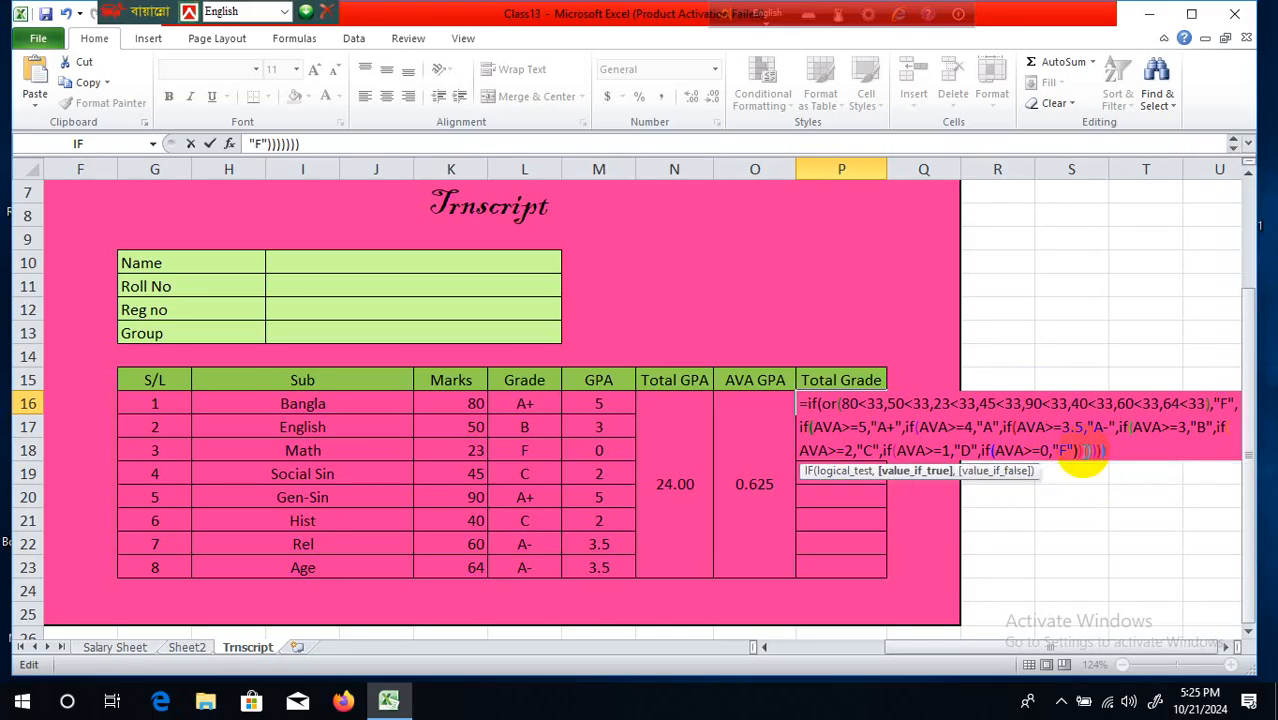
pyautogui.write(')')
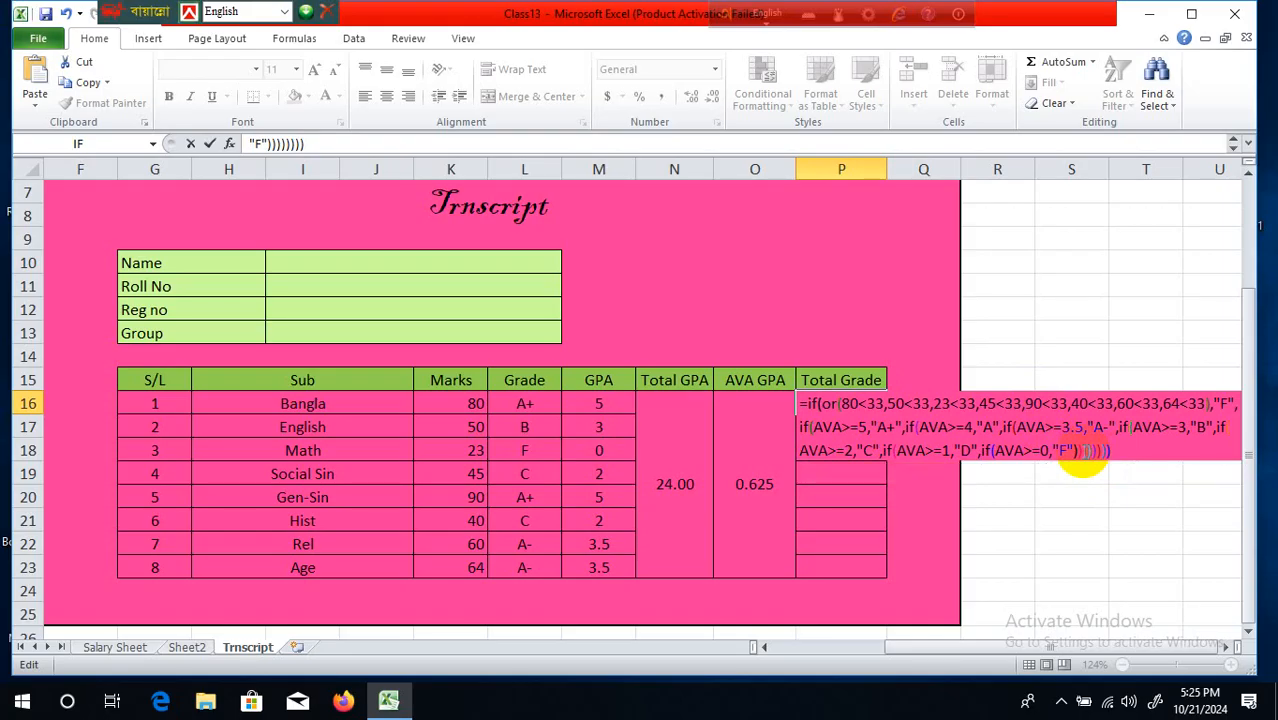
pyautogui.press('Return')
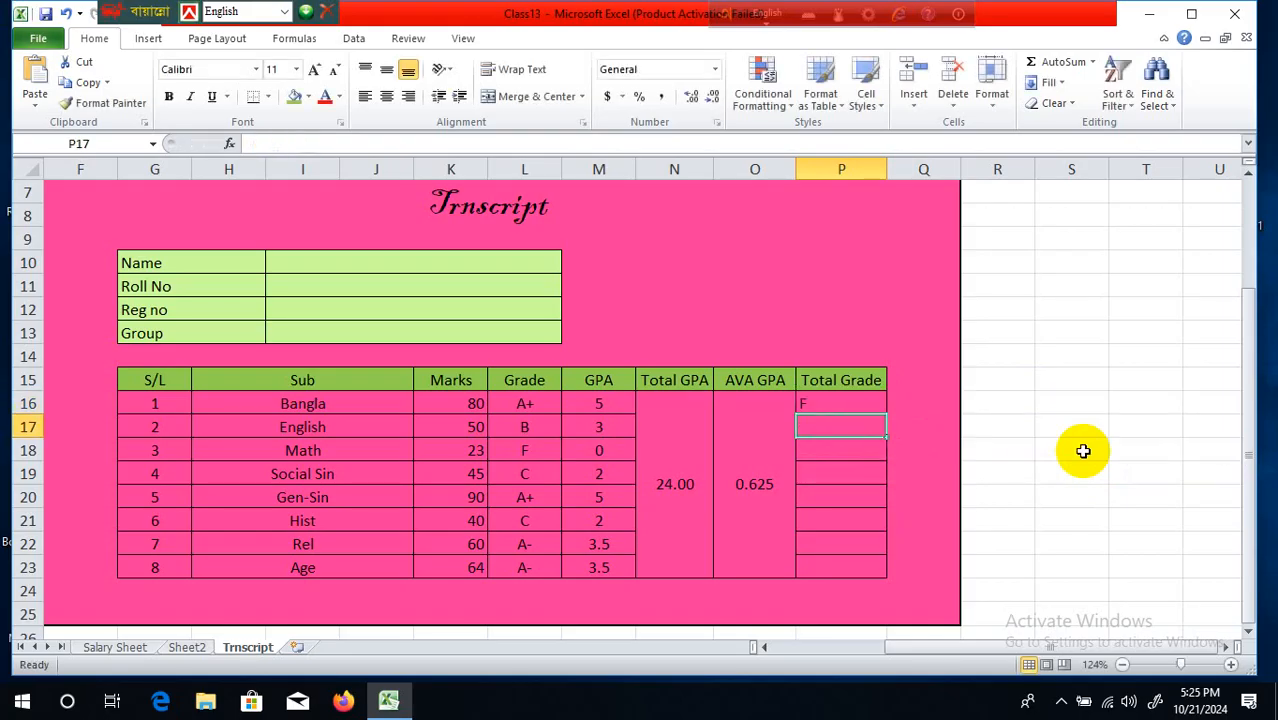
# Merge and center the Total Grade cells P16:P23
pyautogui.click(972, 432)
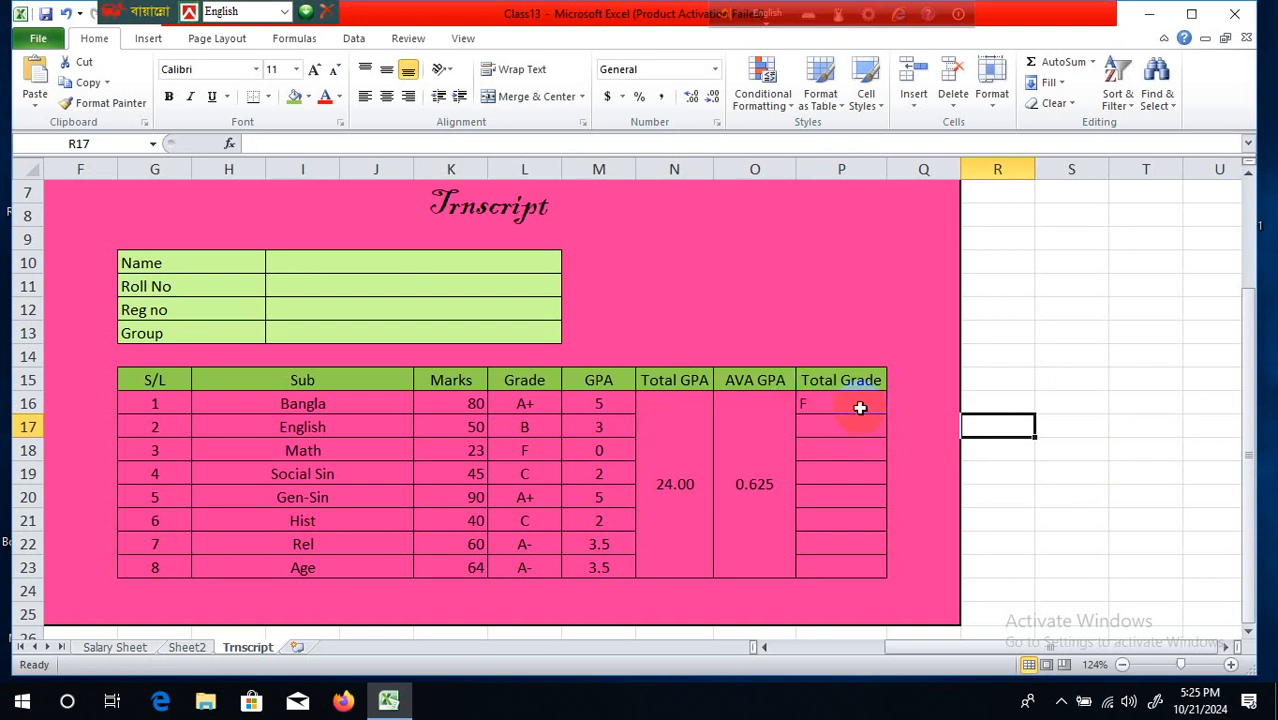
pyautogui.moveTo(860, 408); pyautogui.dragTo(853, 566)
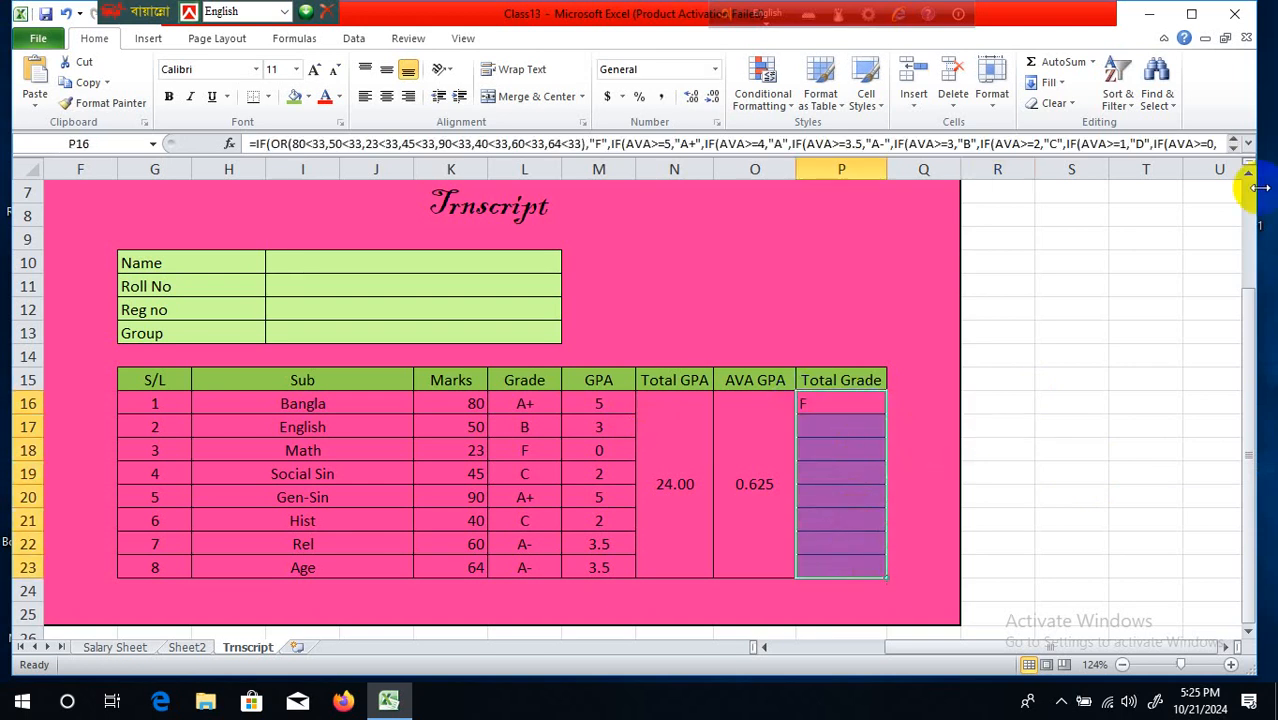
pyautogui.click(545, 99)
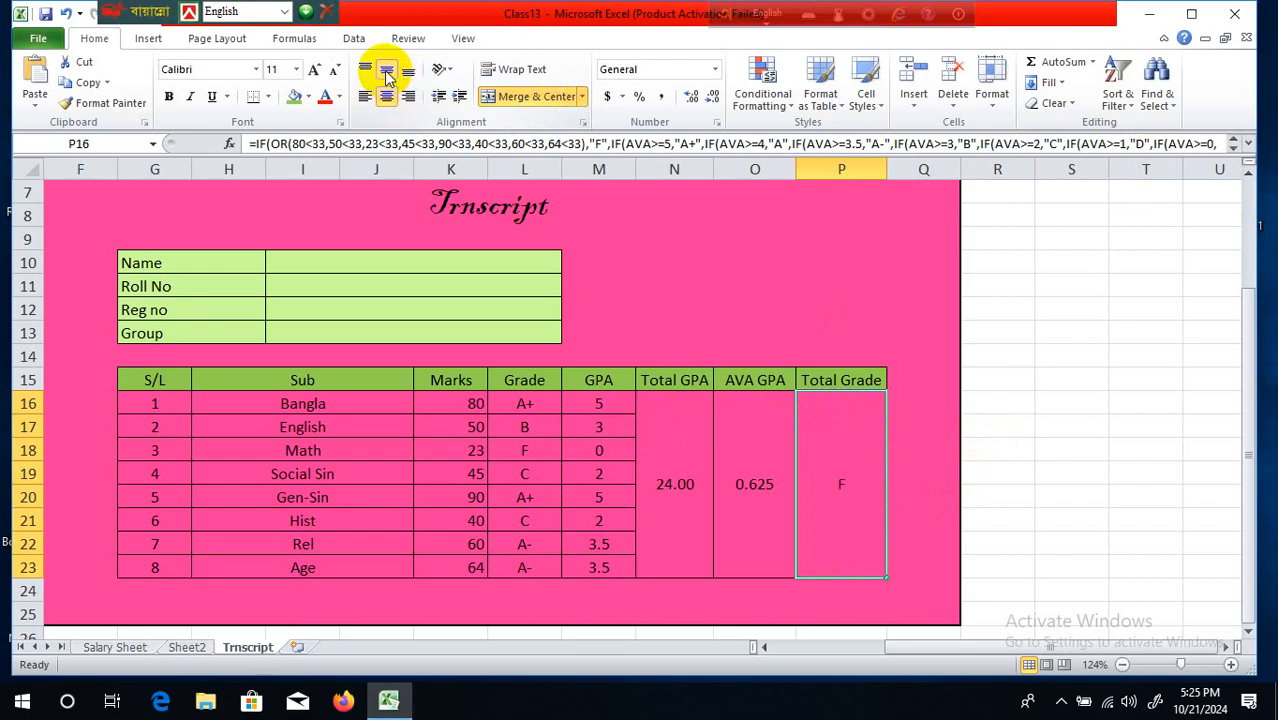
pyautogui.click(907, 420)
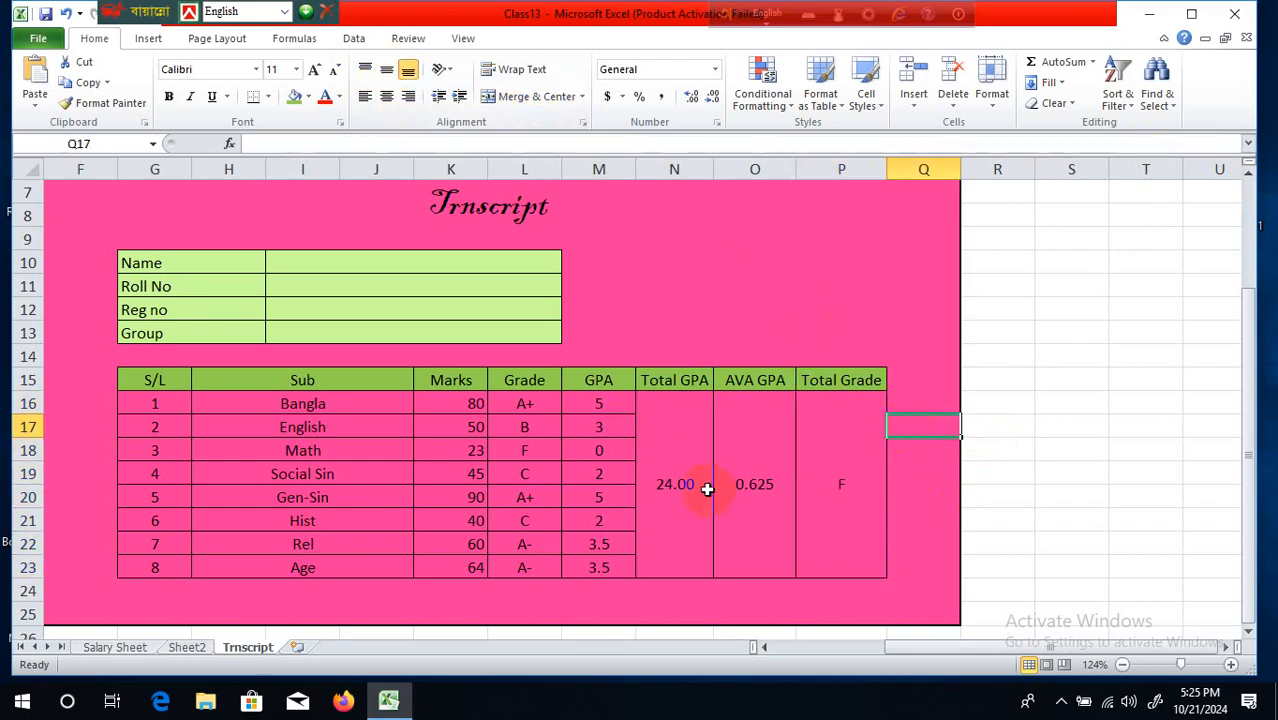
pyautogui.click(762, 485)
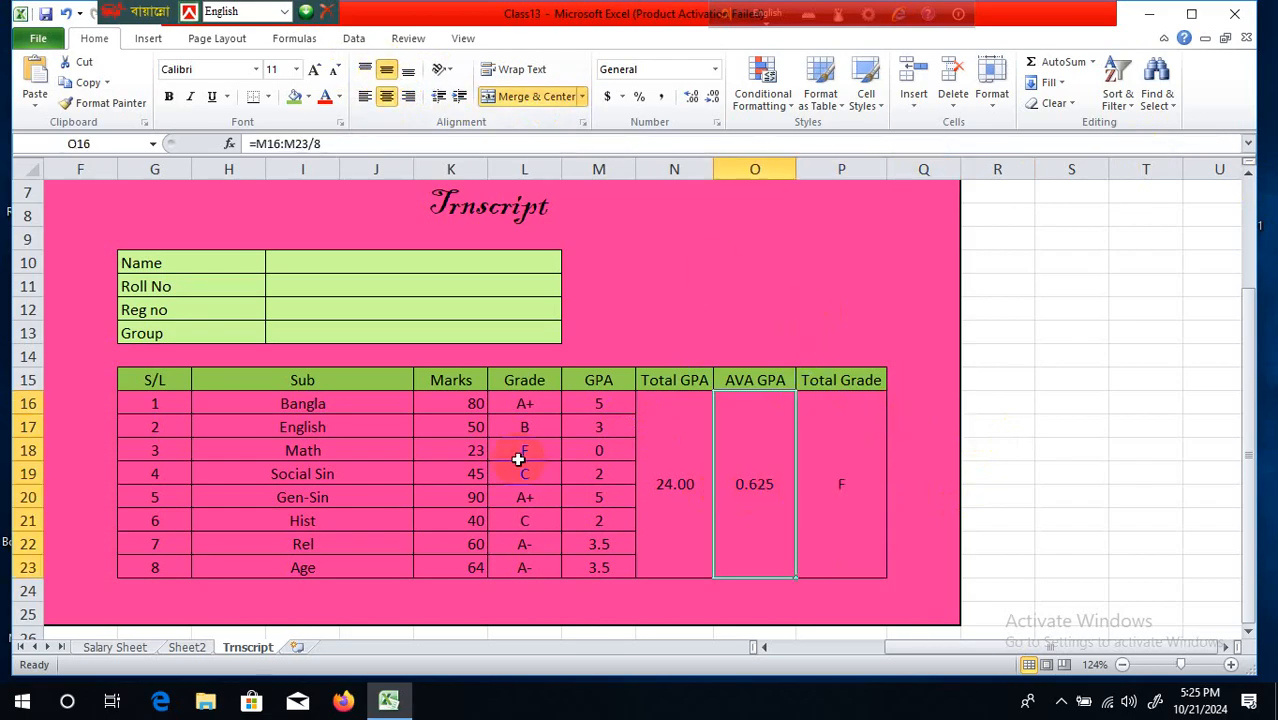
pyautogui.click(858, 492)
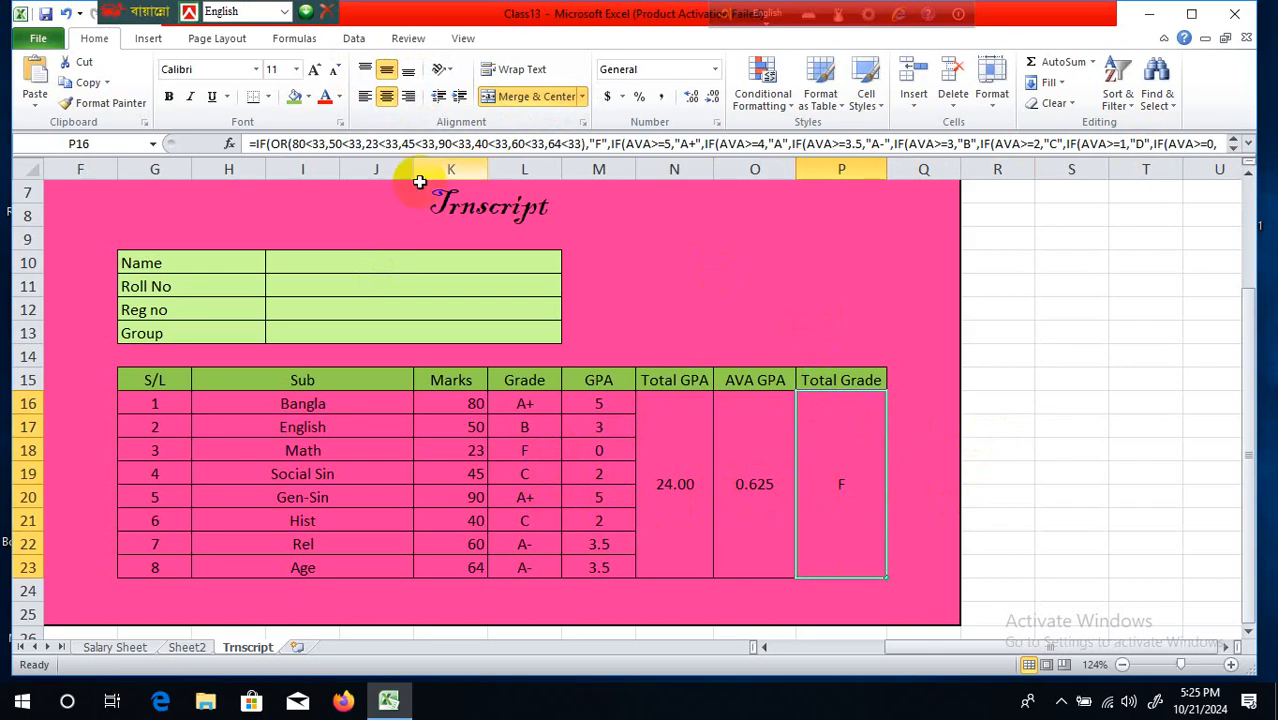
# Fill the transcript table's data rows, G16:P23, with the standard light blue color
pyautogui.scroll(2, 829, 370)
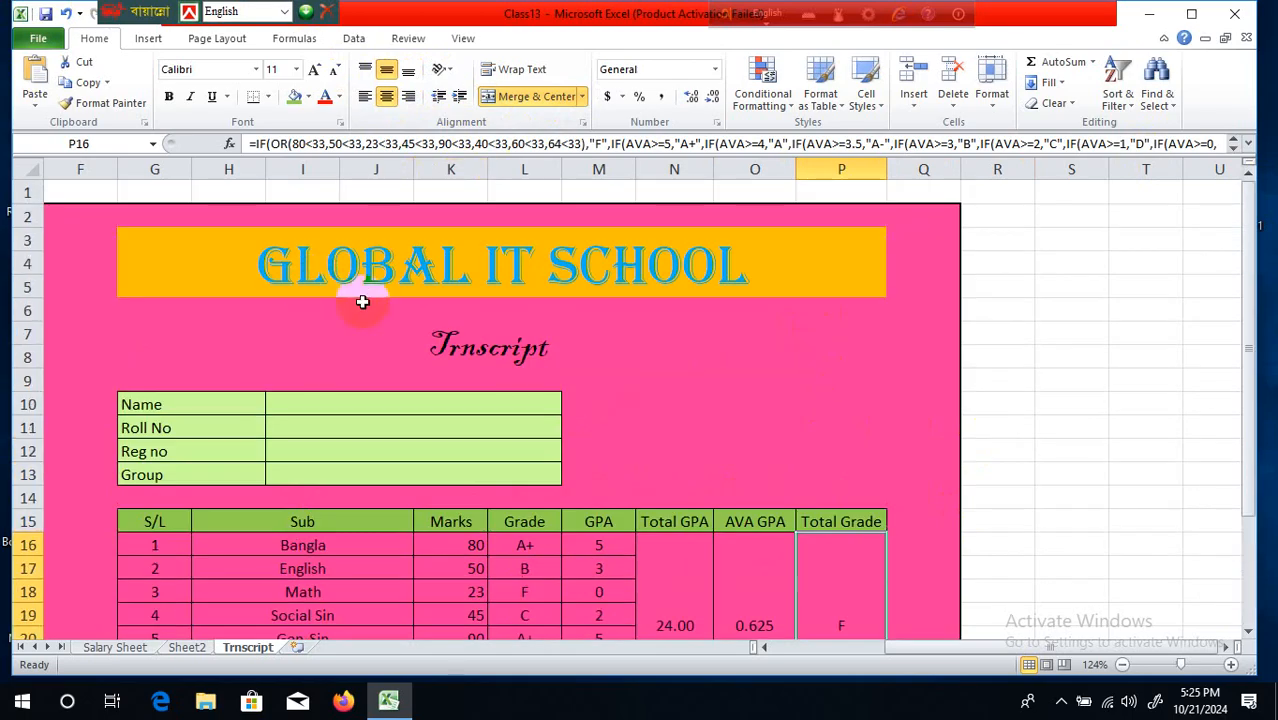
pyautogui.scroll(-4, 584, 379)
pyautogui.scroll(2, 581, 380)
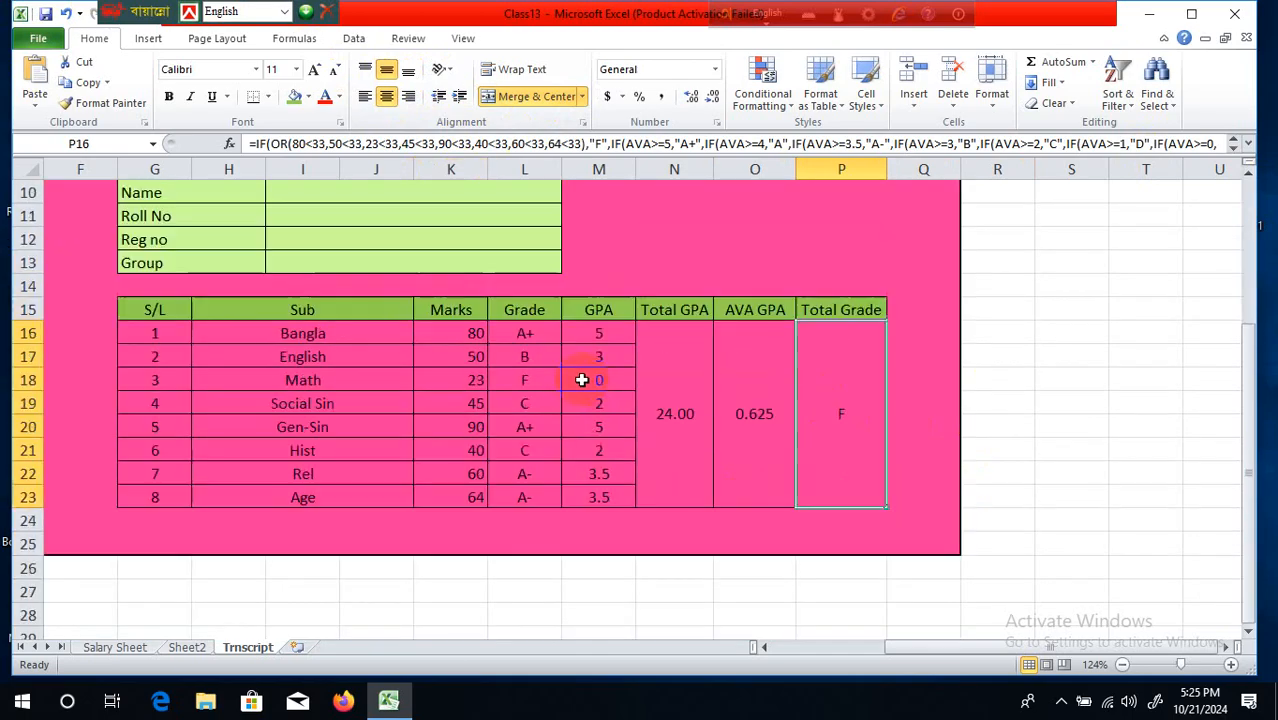
pyautogui.moveTo(165, 402); pyautogui.dragTo(811, 553)
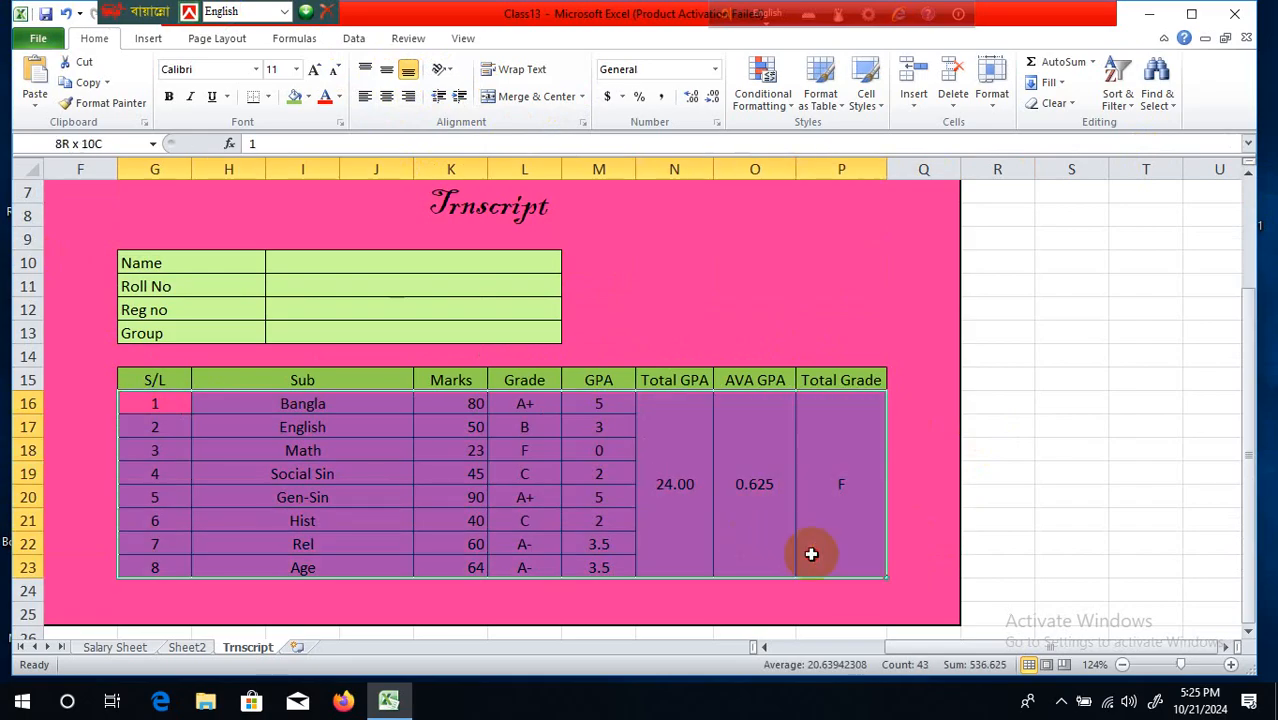
pyautogui.click(310, 97)
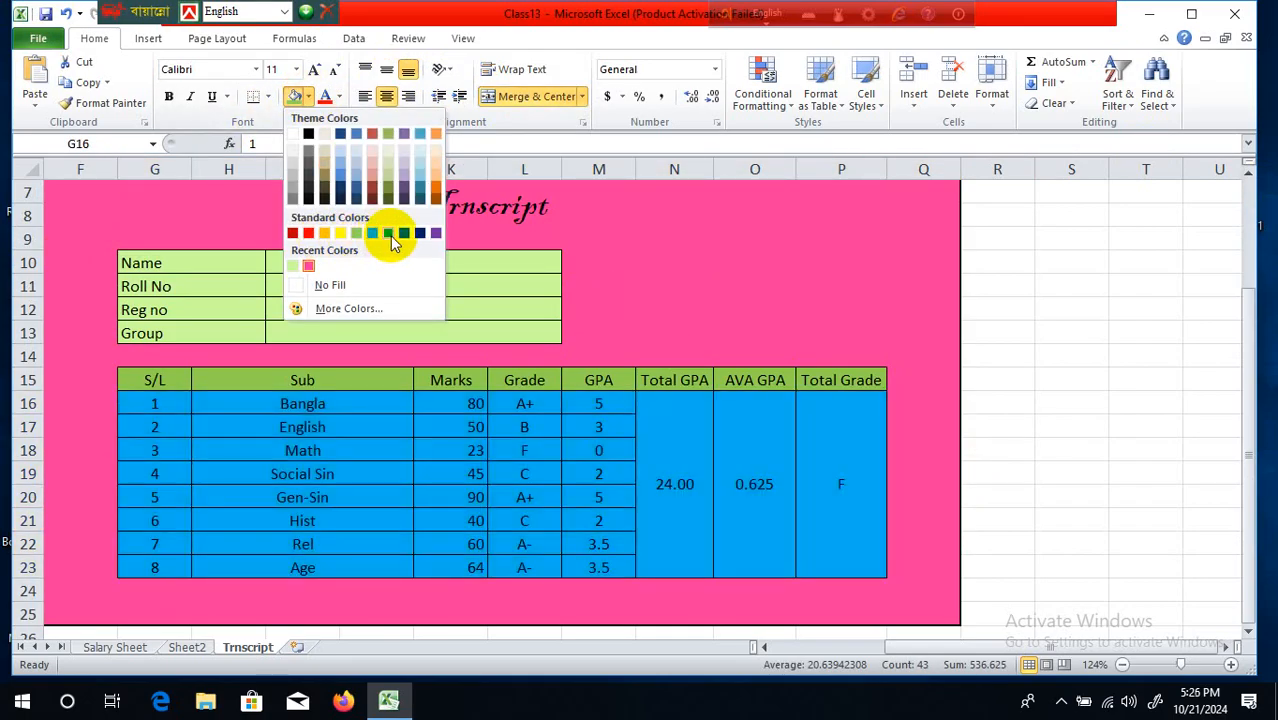
pyautogui.click(389, 234)
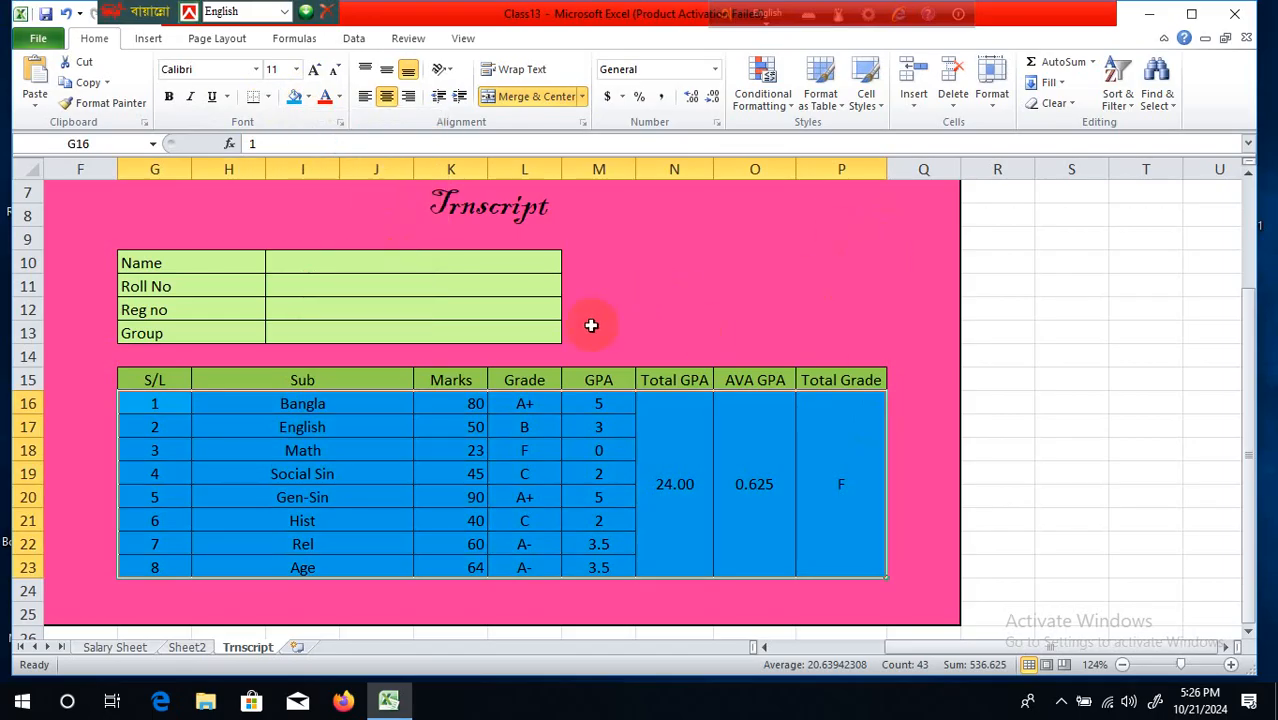
# Deselect the table and zoom the sheet out to 78% to fit the whole transcript in view
pyautogui.click(1032, 252)
pyautogui.scroll(2, 1032, 252)
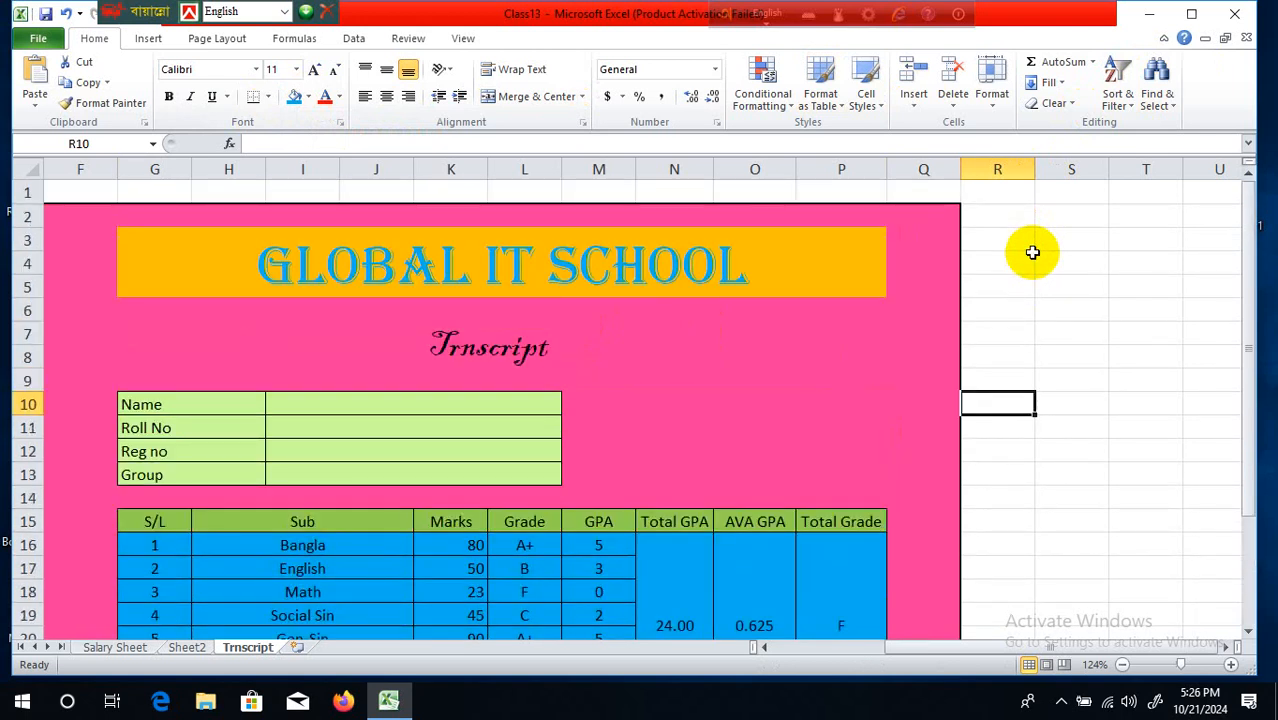
pyautogui.scroll(-3, 1032, 252)
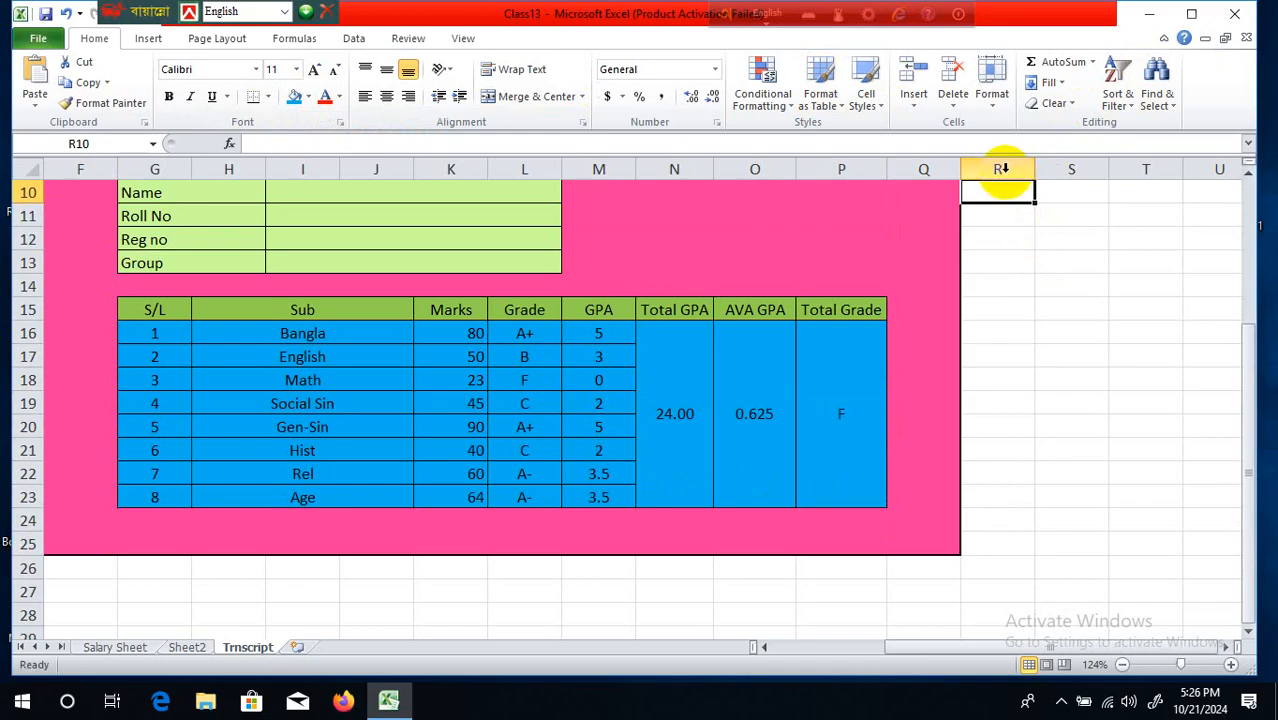
pyautogui.scroll(1, 780, 449)
pyautogui.scroll(2, 780, 449)
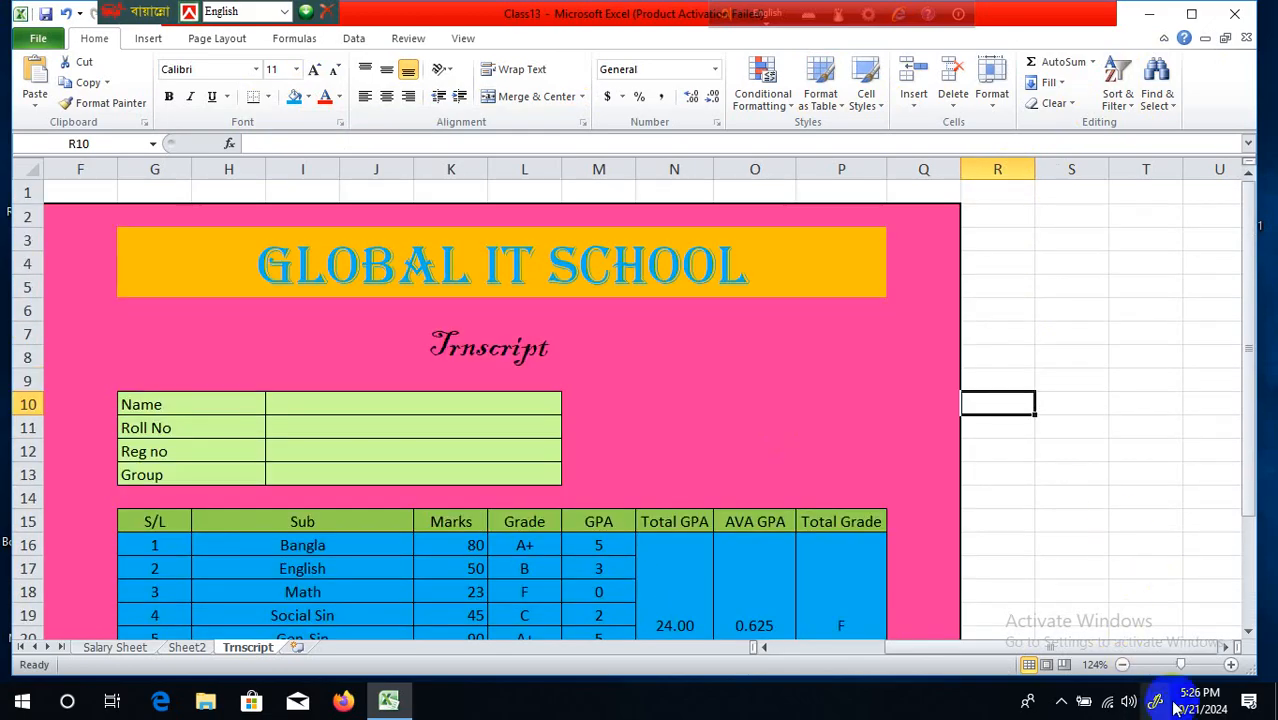
pyautogui.click(1166, 665)
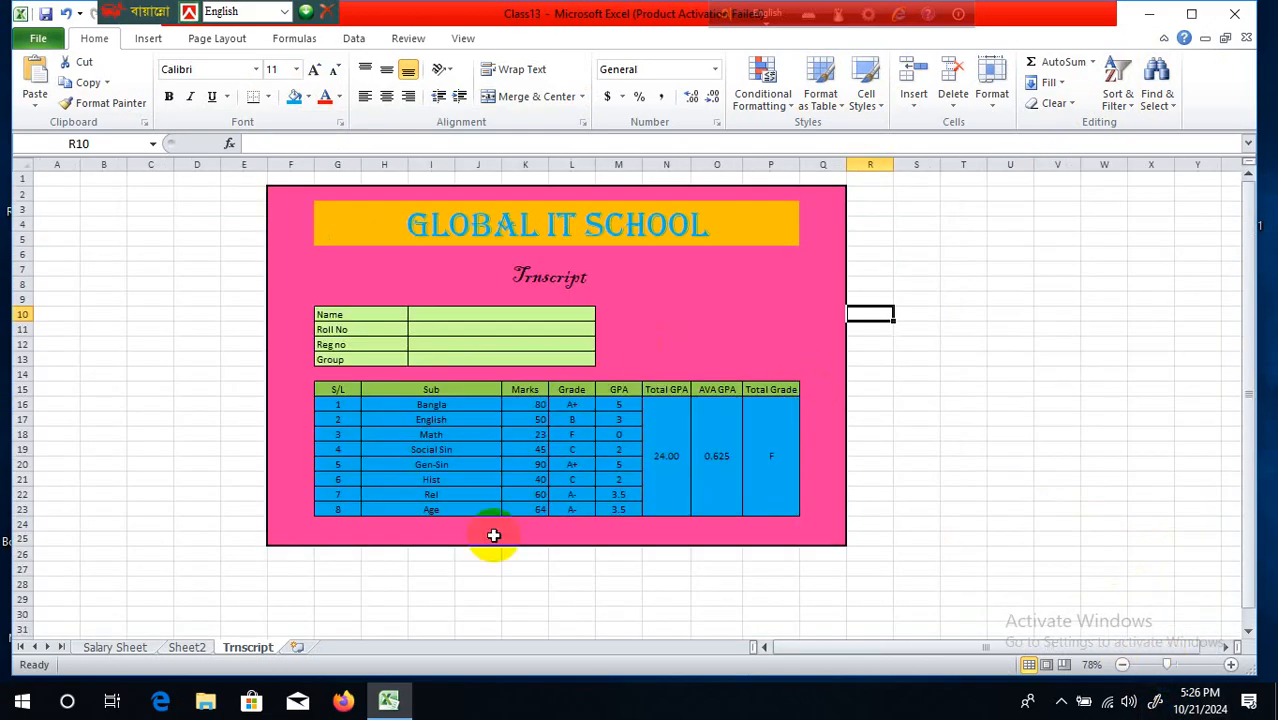
# Switch to Snipping Tool and capture a new snip of the entire transcript
pyautogui.click(20, 703)
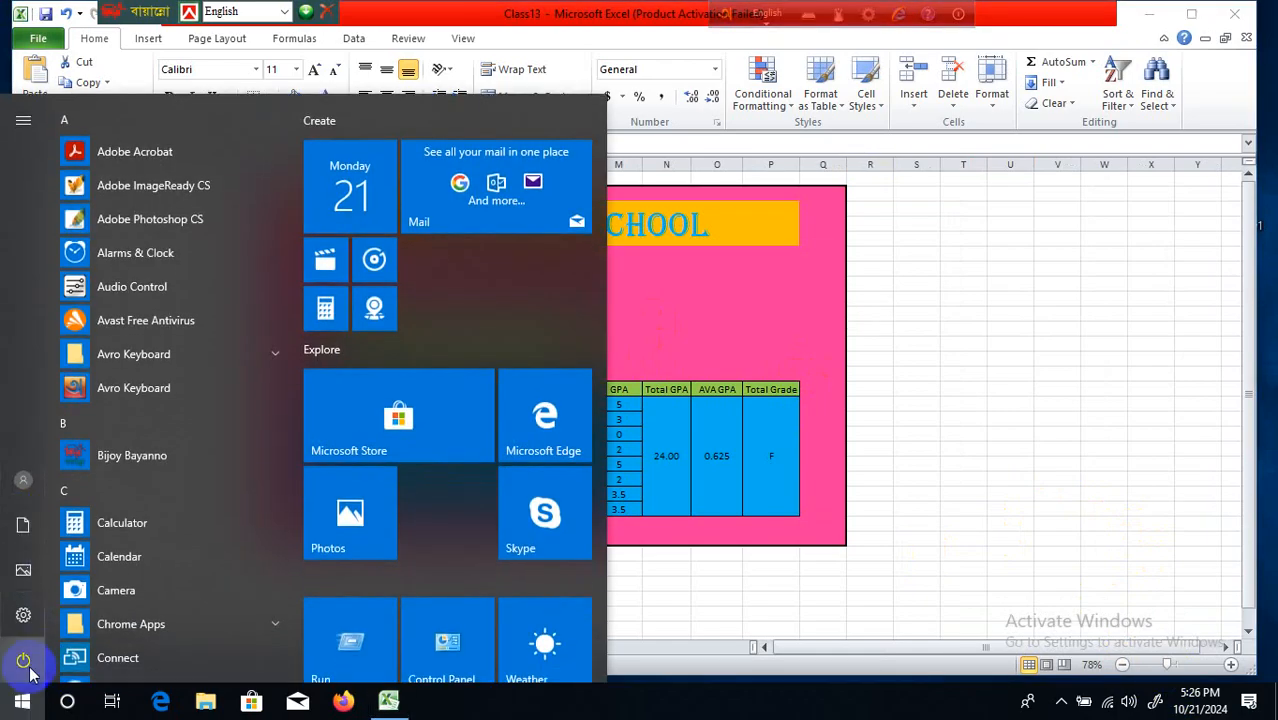
pyautogui.click(72, 702)
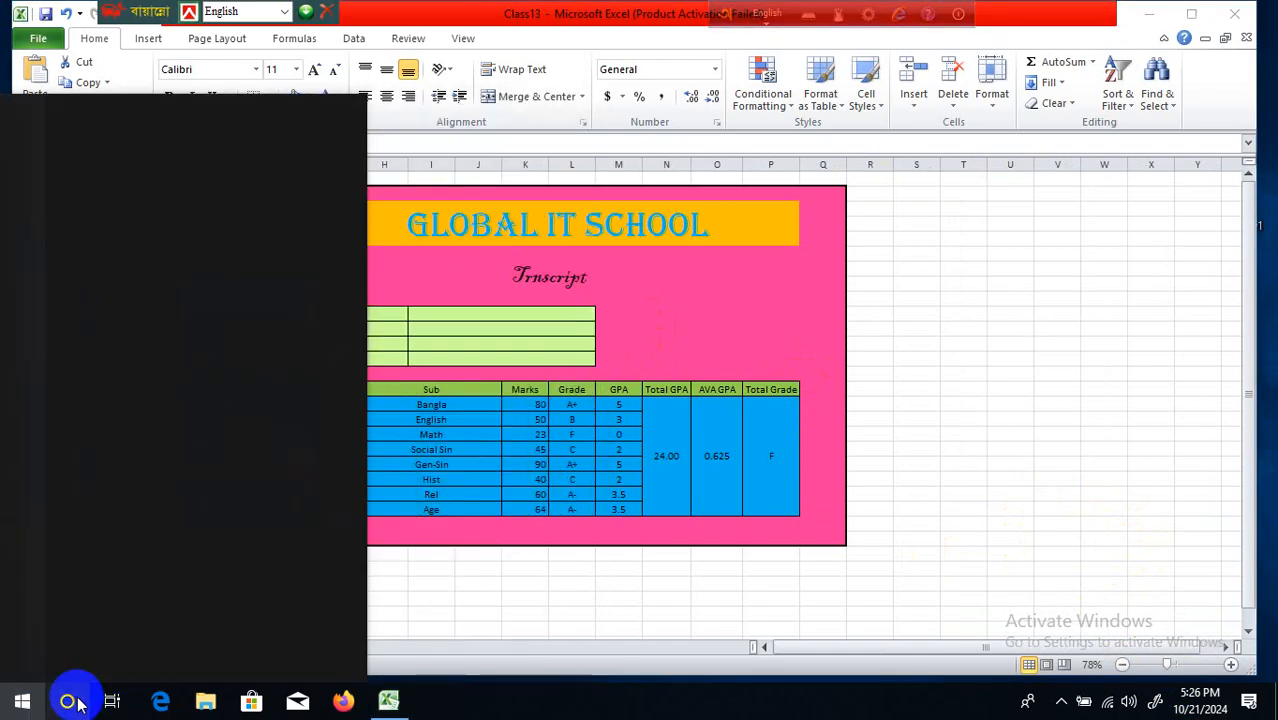
pyautogui.write('s')
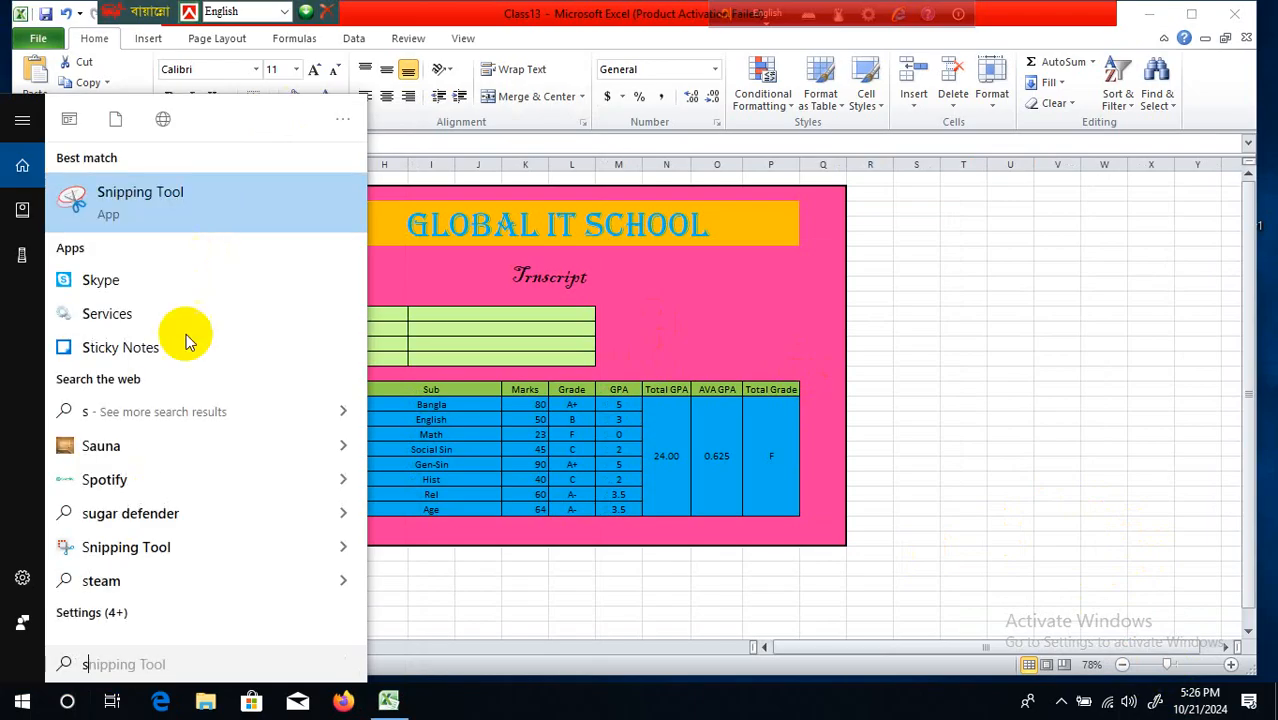
pyautogui.press('Return')
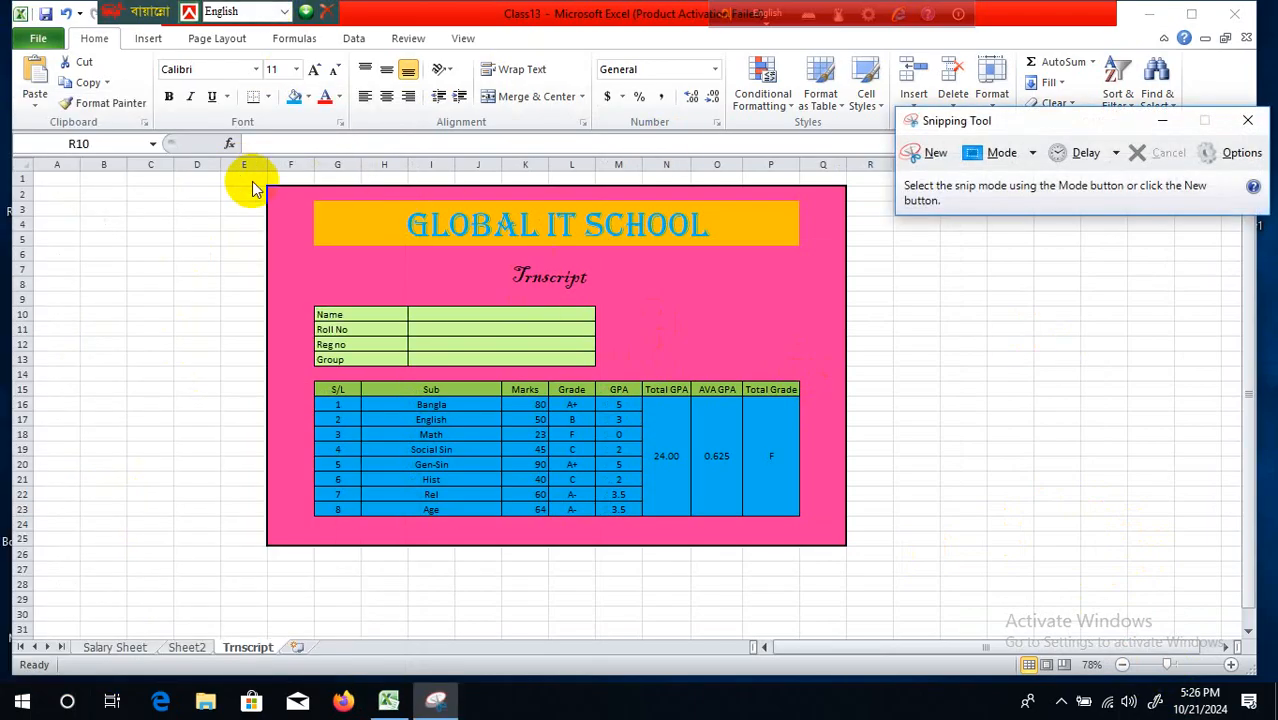
pyautogui.click(931, 154)
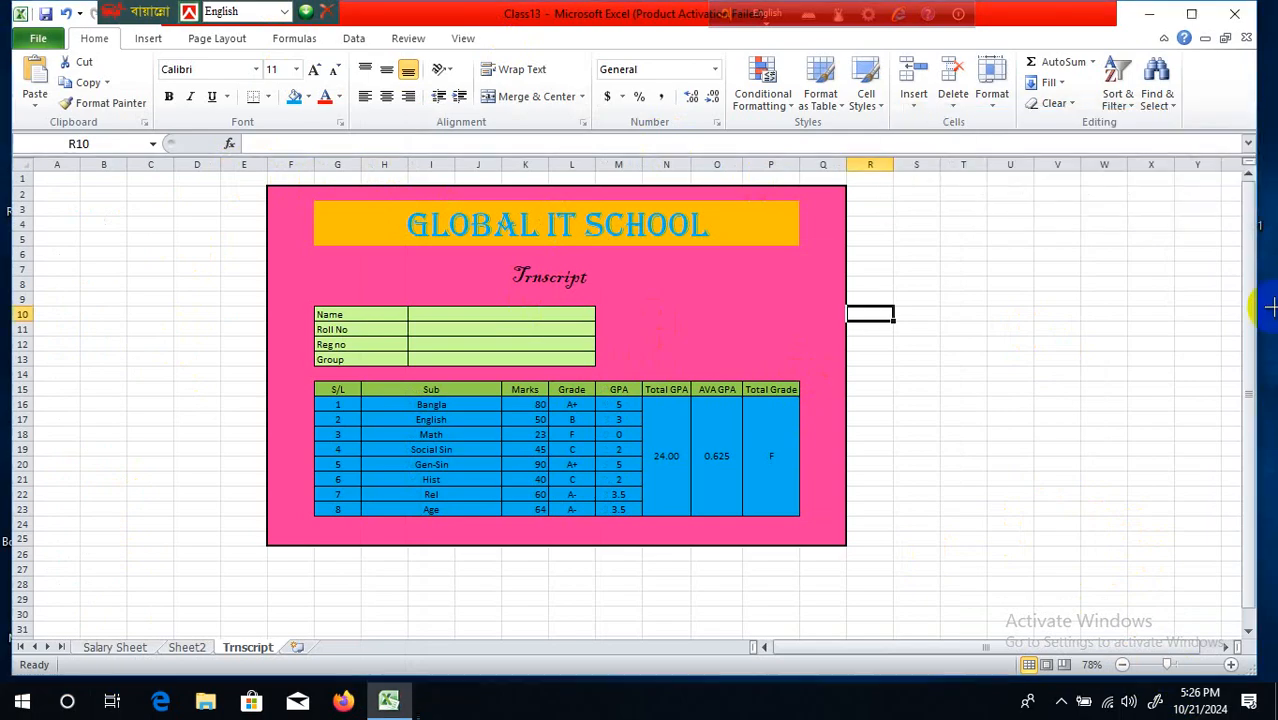
pyautogui.moveTo(240, 168); pyautogui.dragTo(863, 560)
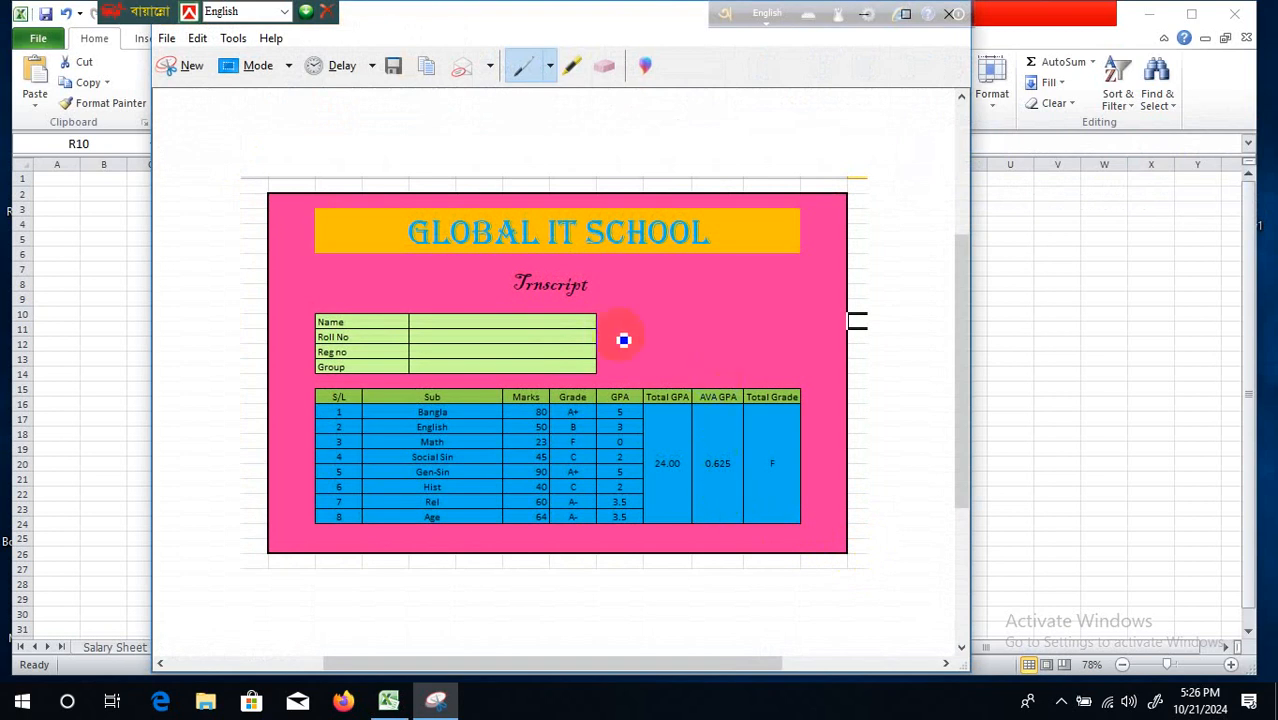
# Save the snip to the Desktop as a JPEG file named Class-13
pyautogui.click(393, 66)
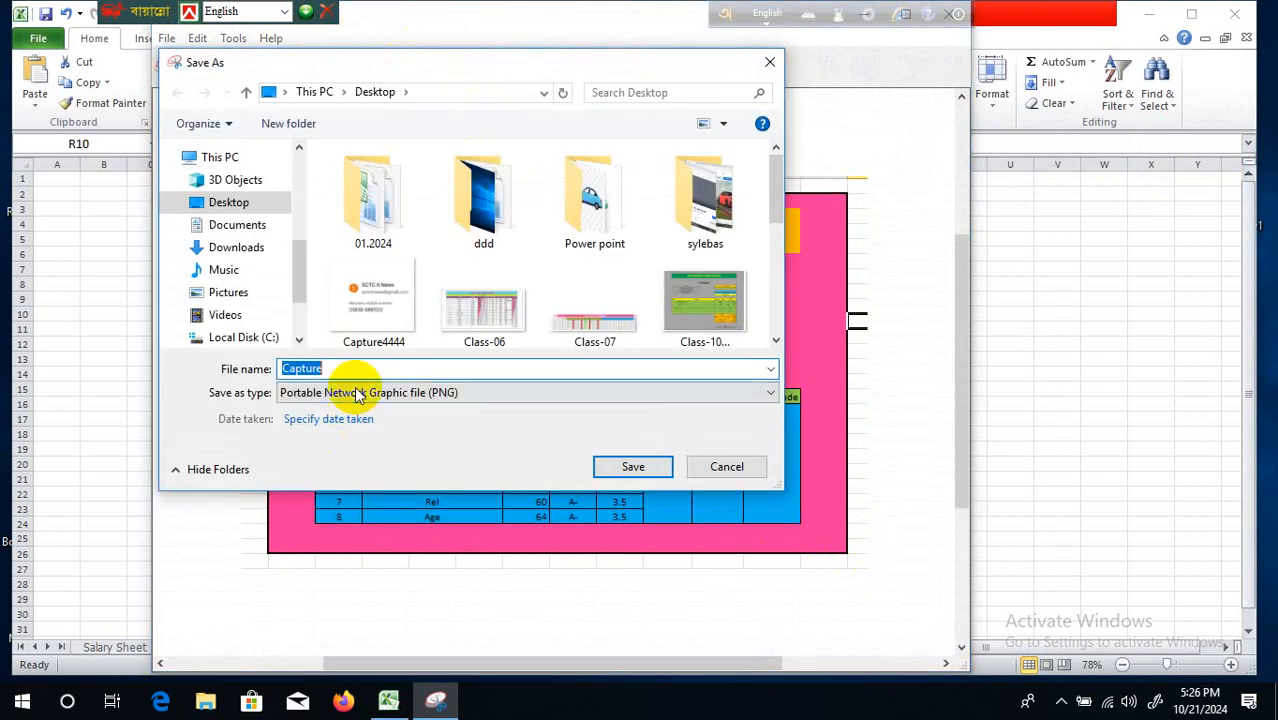
pyautogui.write('Class-')
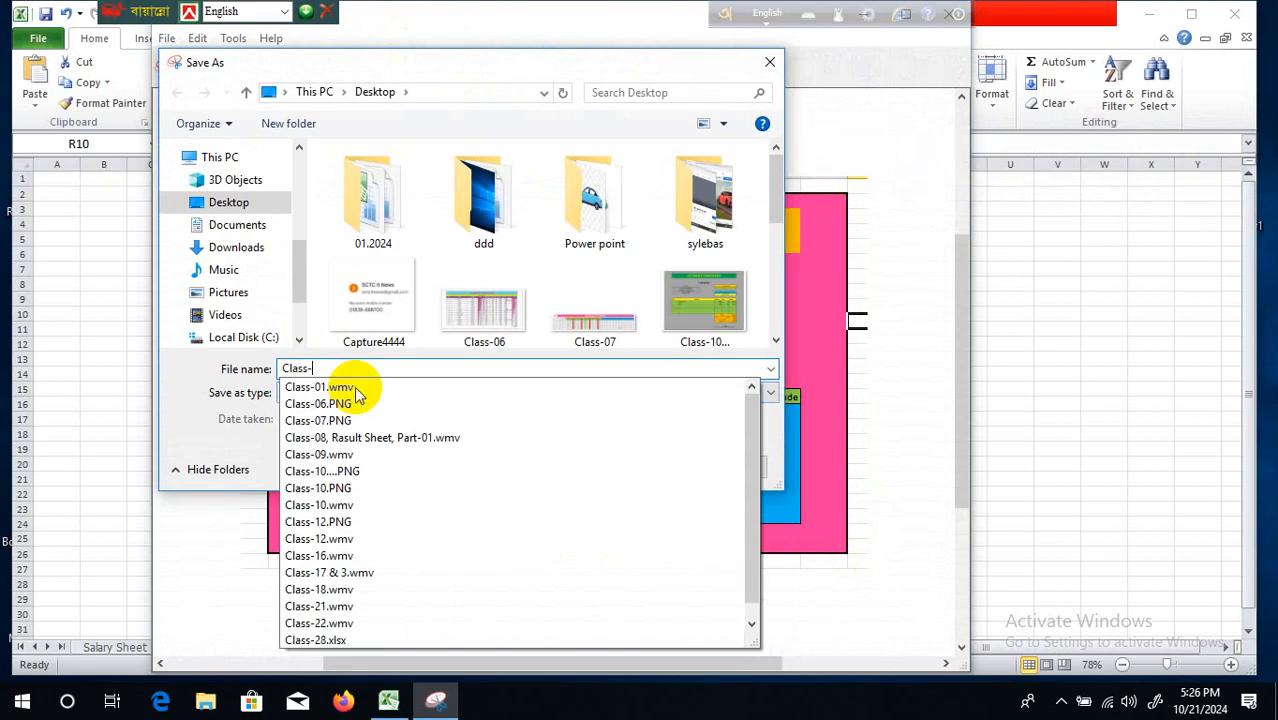
pyautogui.write('14')
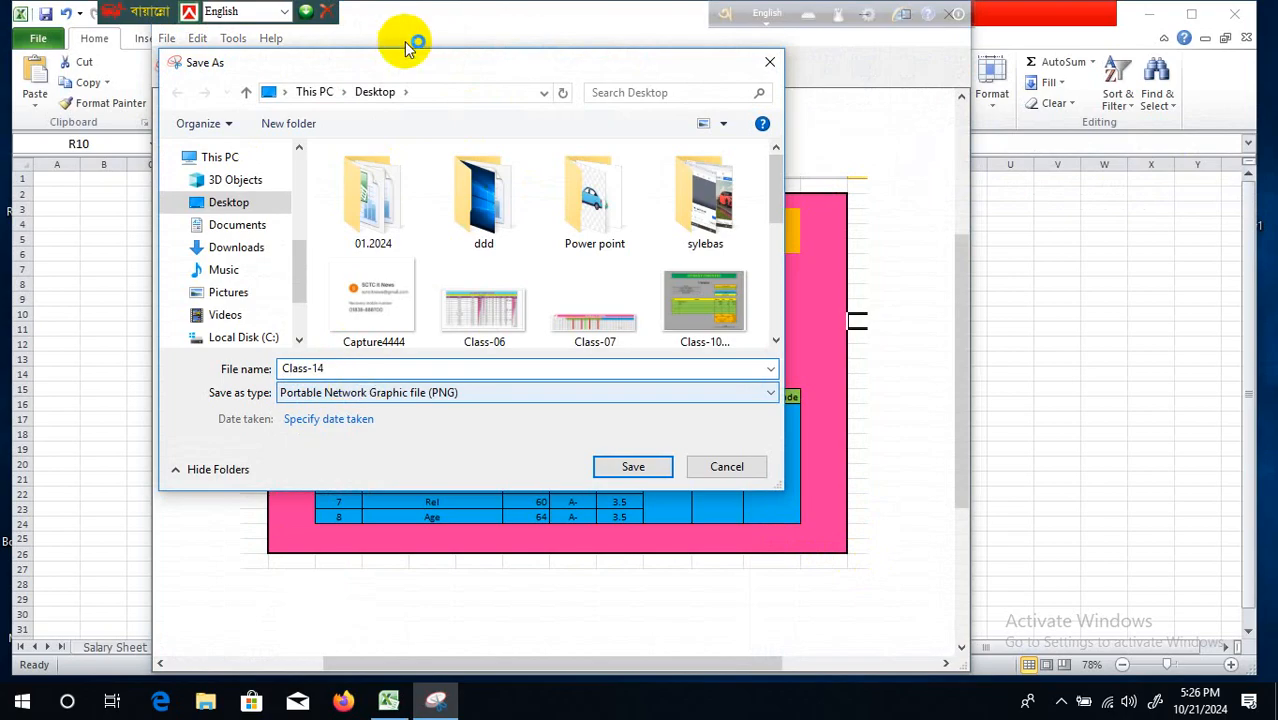
pyautogui.click(630, 467)
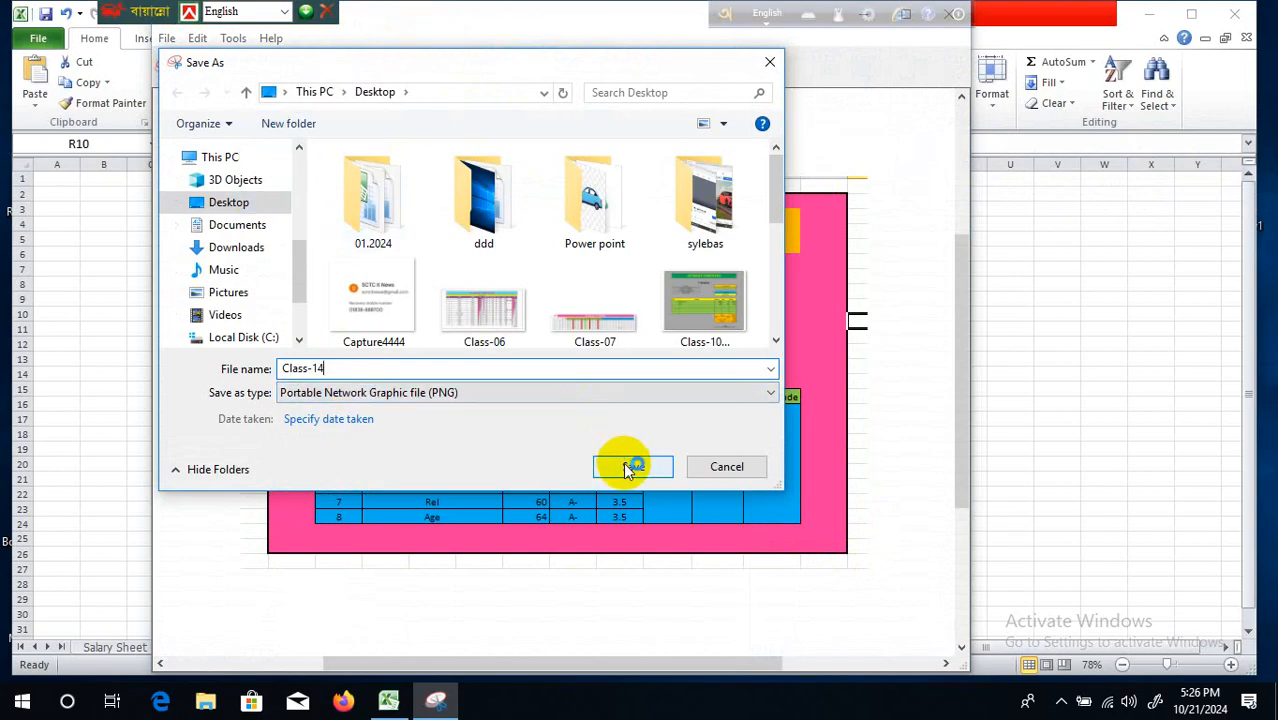
pyautogui.press('BackSpace')
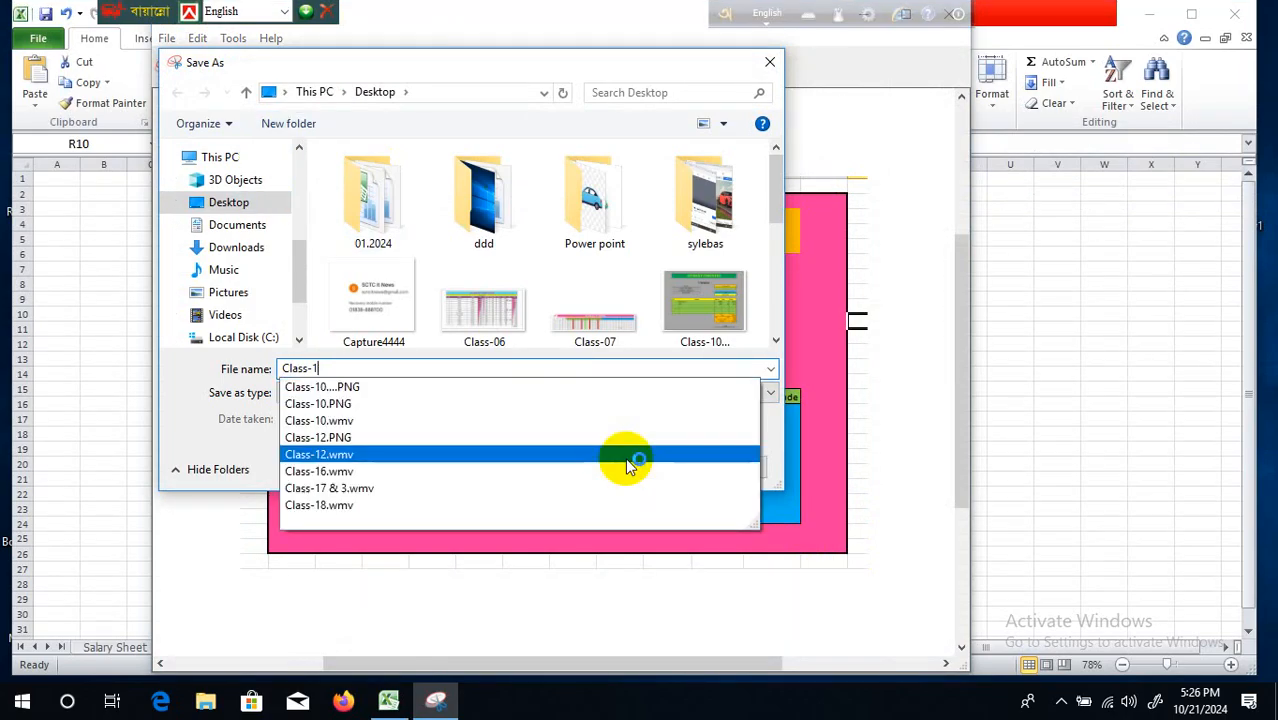
pyautogui.write('3')
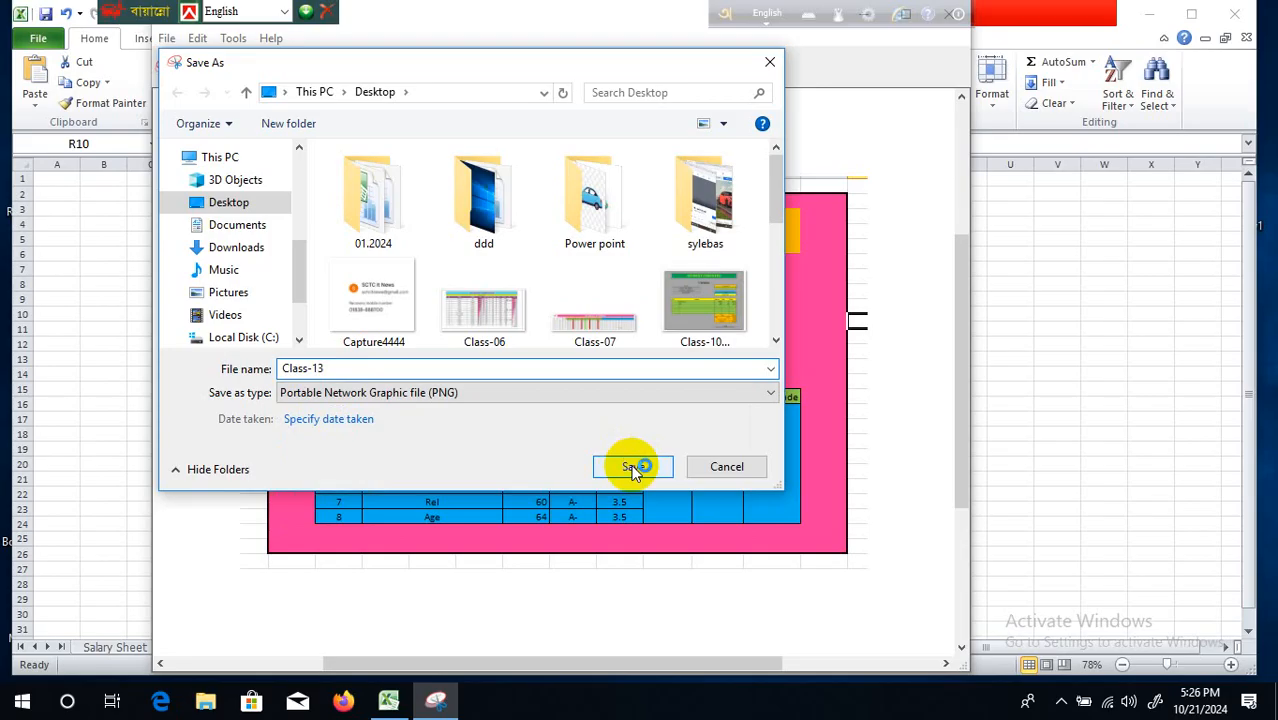
pyautogui.click(766, 394)
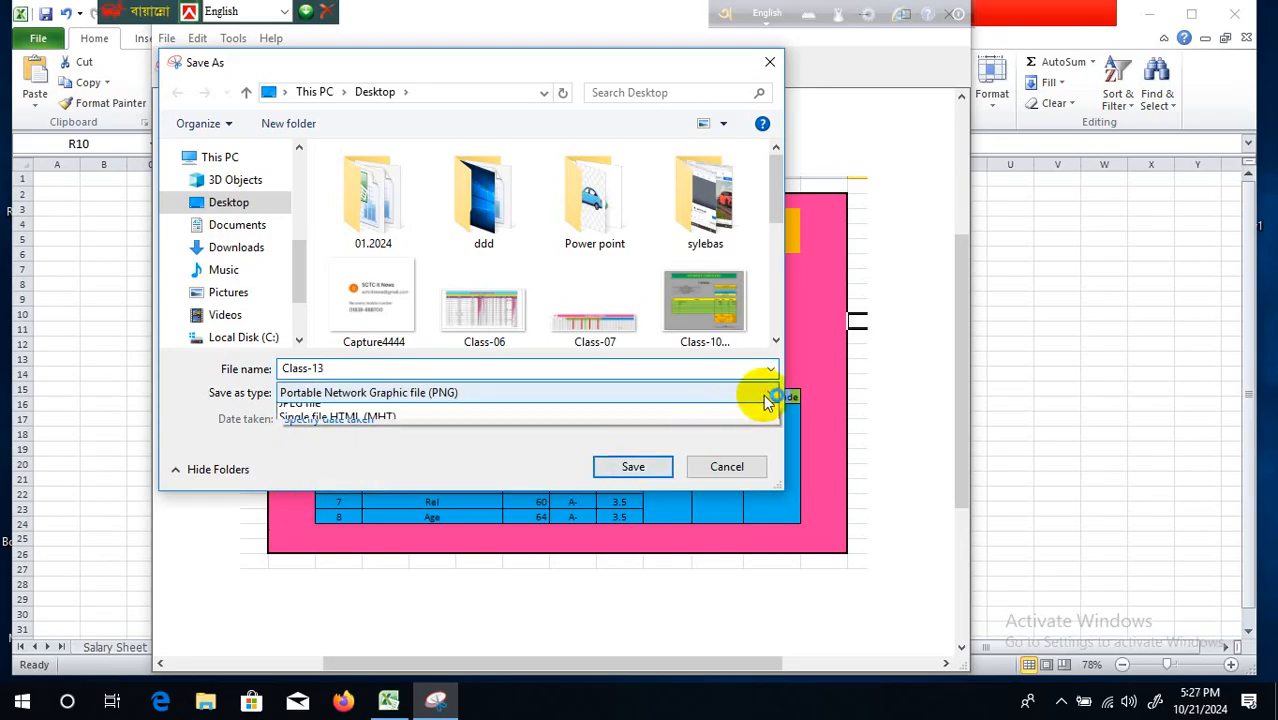
pyautogui.click(599, 442)
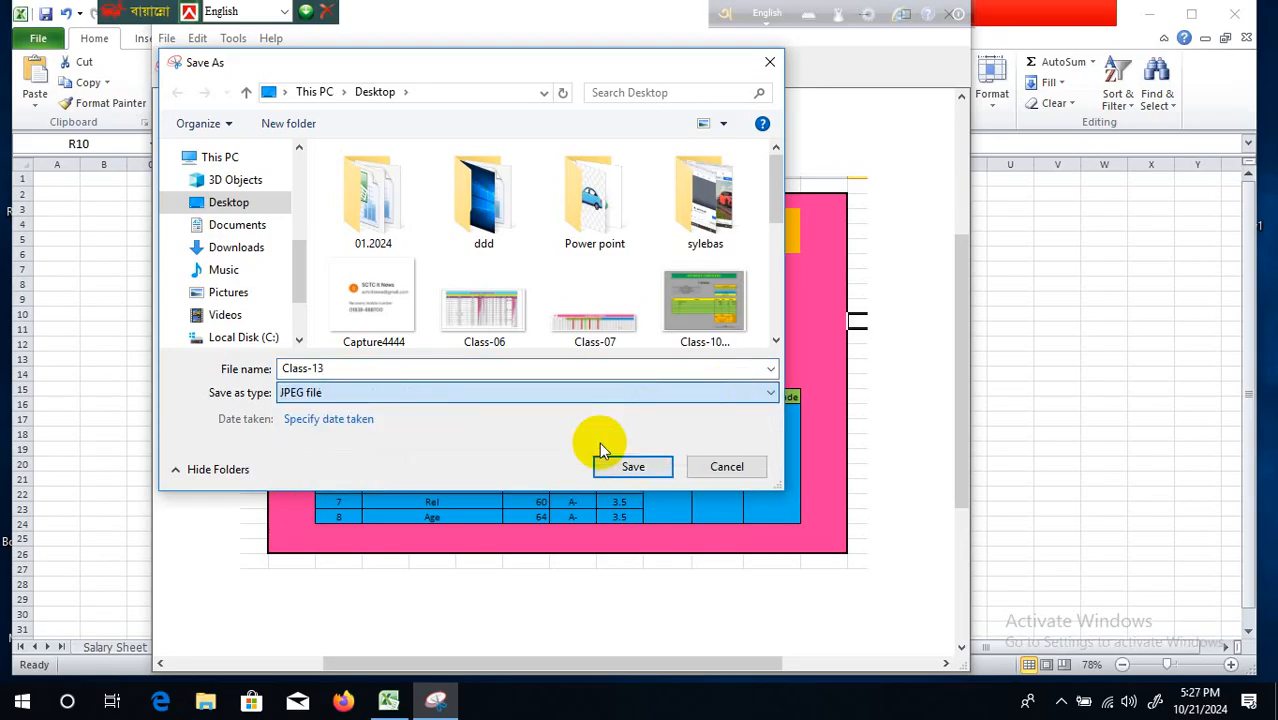
pyautogui.click(642, 468)
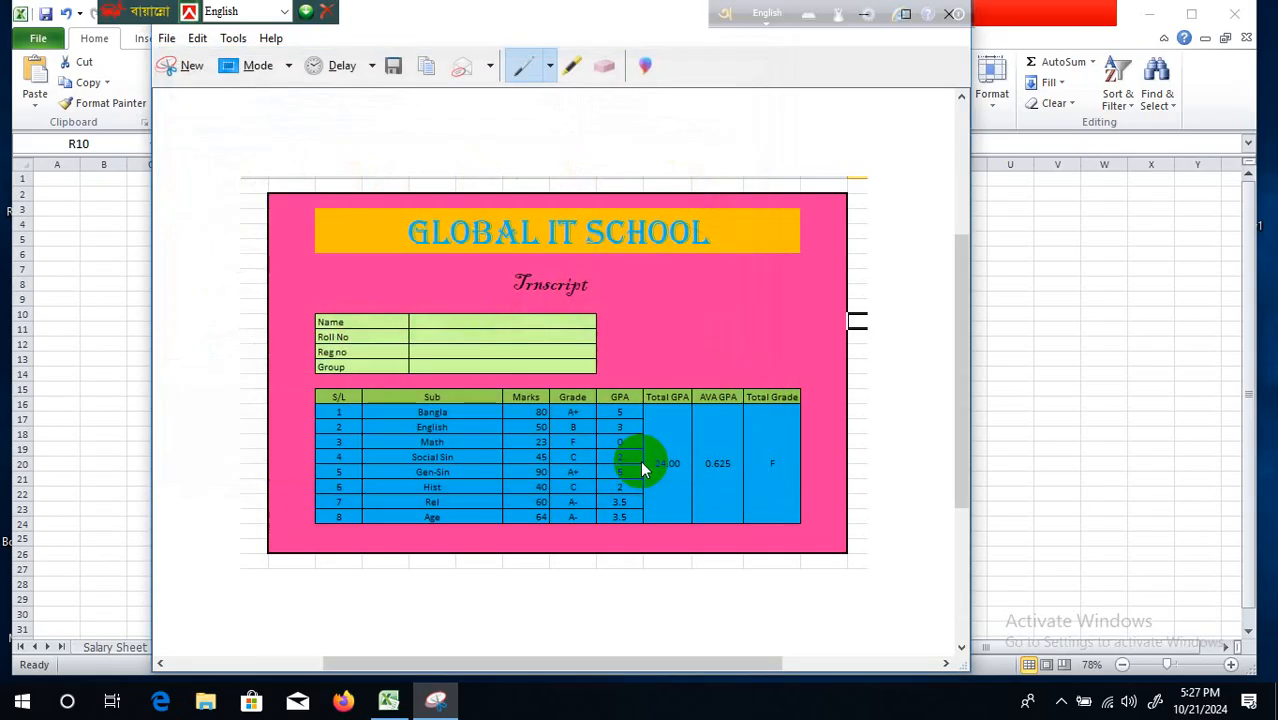
# Close Snipping Tool, return to the Excel workbook and close it as well
pyautogui.moveTo(613, 2); pyautogui.dragTo(640, 111)
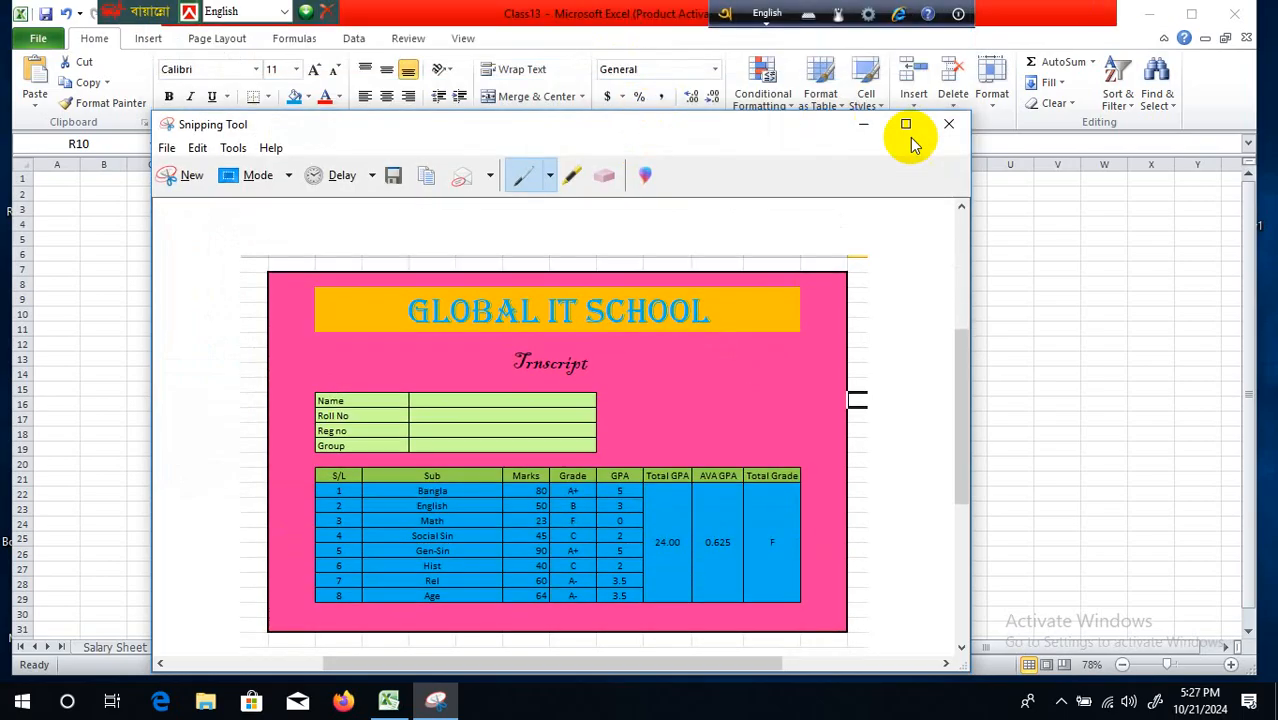
pyautogui.click(950, 123)
pyautogui.click(903, 418)
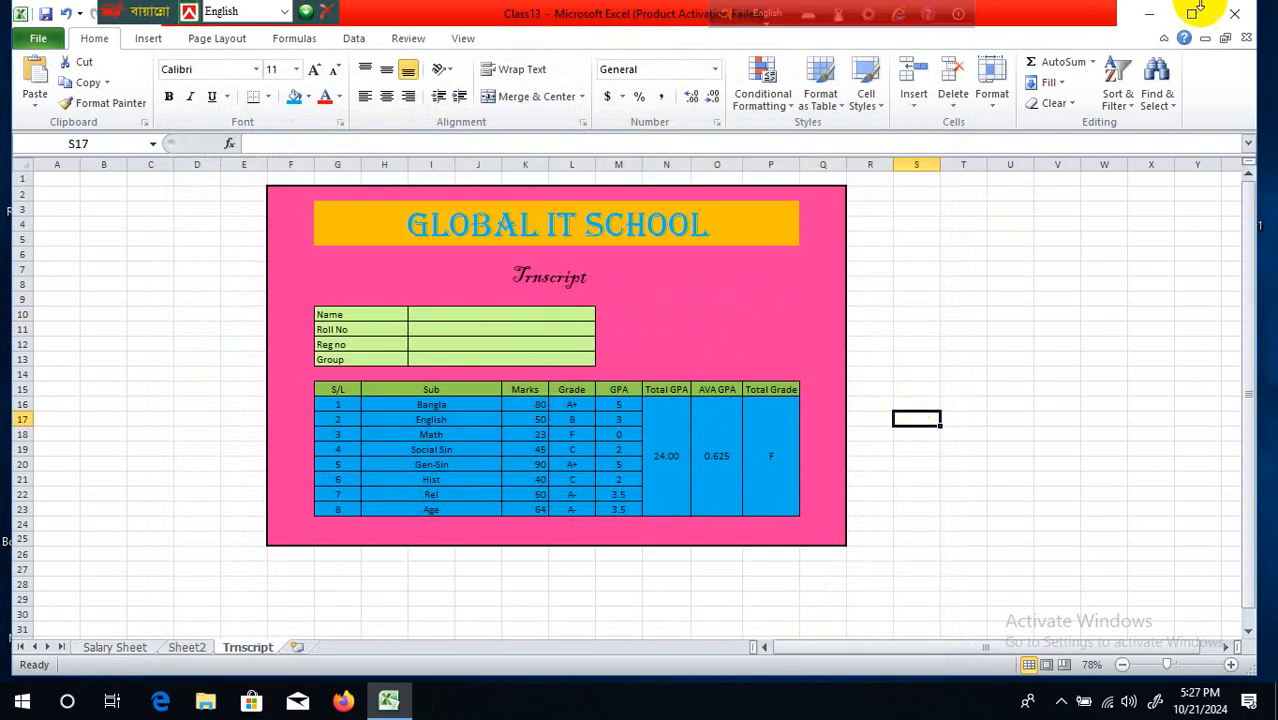
pyautogui.click(1239, 18)
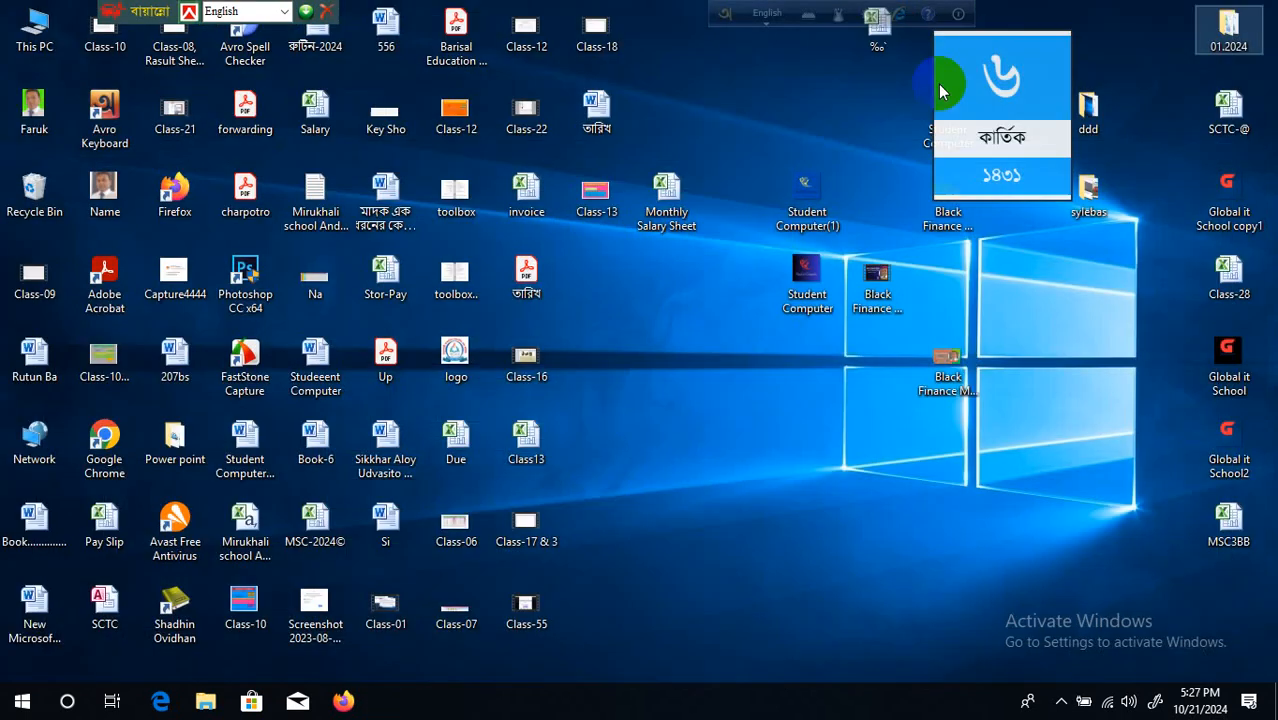